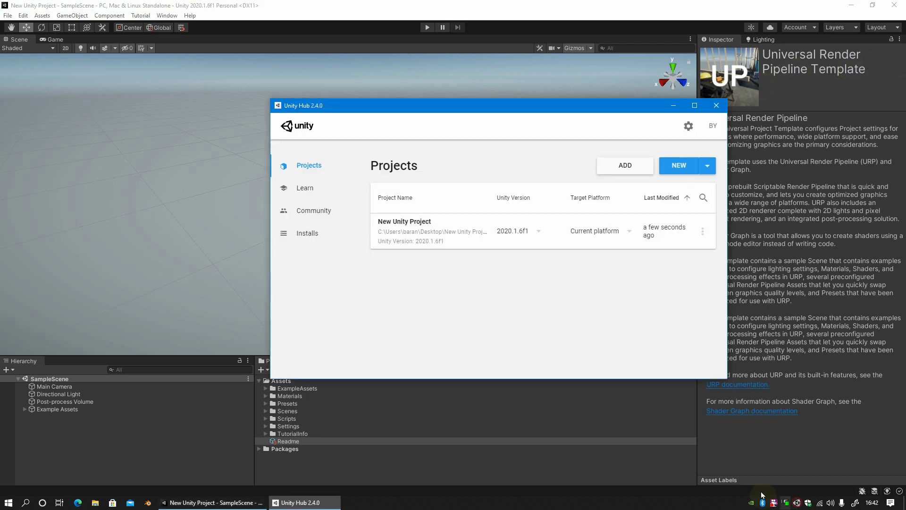
# - Cancel the new-project dialog in Unity Hub and close the Hub to return to the URP SampleScene
pyautogui.click(693, 165)
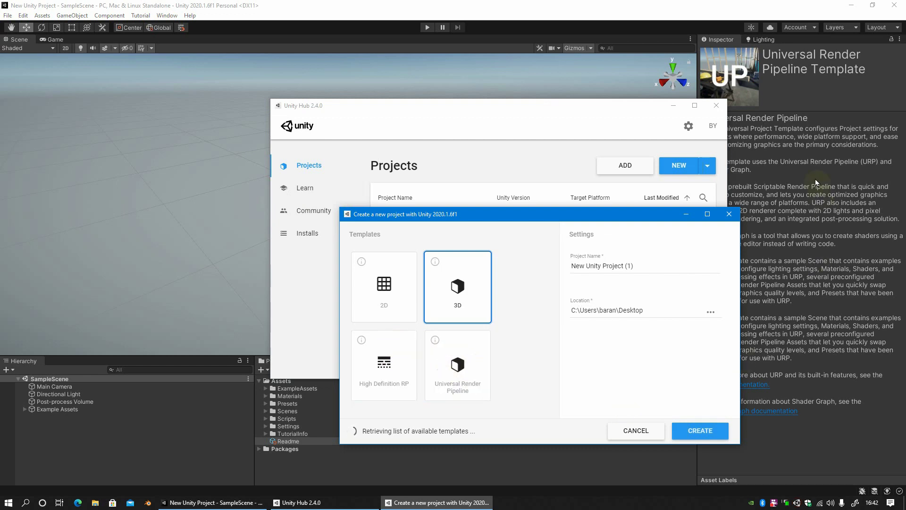
pyautogui.click(729, 214)
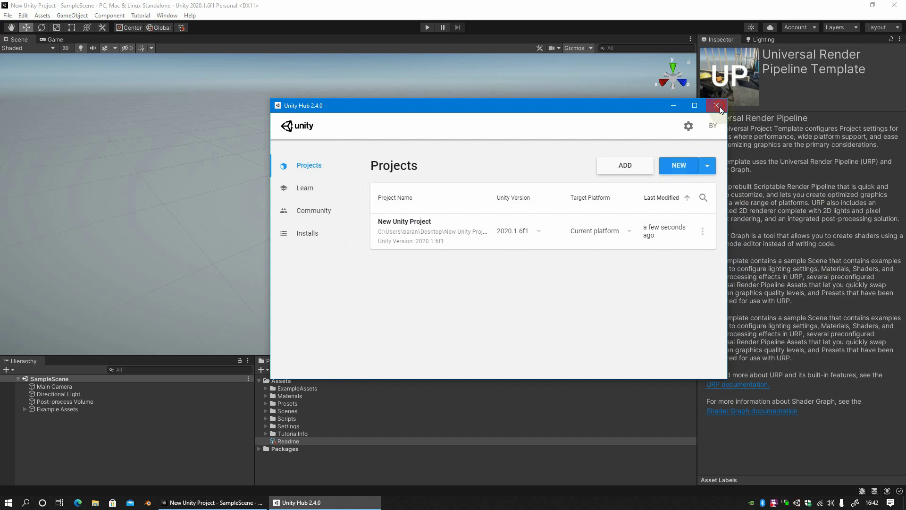
pyautogui.click(716, 106)
# - Zoom into the scene and open Edit > Project Settings, docking it beside the Scene view
pyautogui.scroll(1, 306, 163)
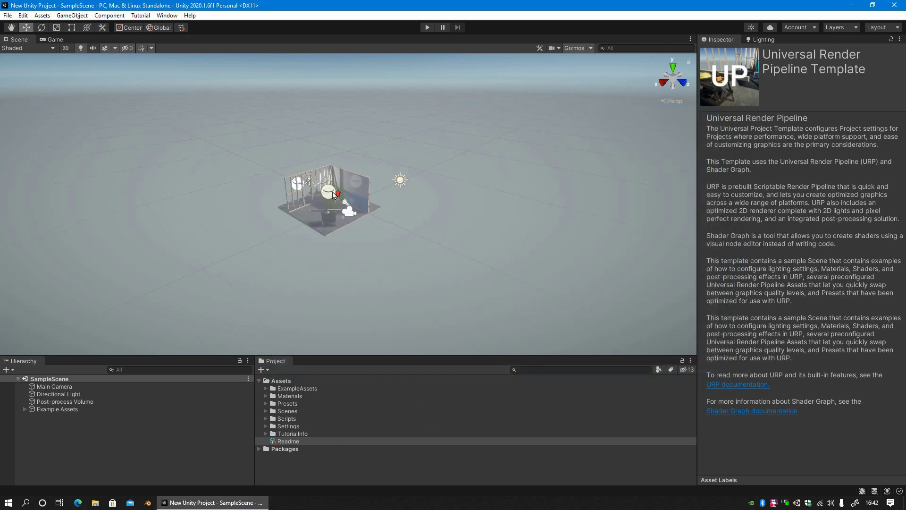
pyautogui.scroll(1, 330, 158)
pyautogui.scroll(2, 359, 152)
pyautogui.scroll(3, 389, 147)
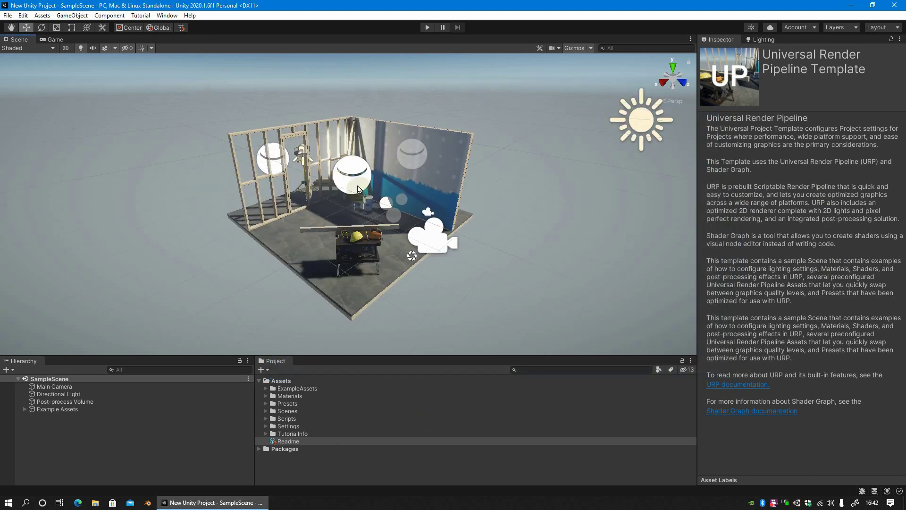
pyautogui.scroll(1, 308, 136)
pyautogui.scroll(1, 307, 137)
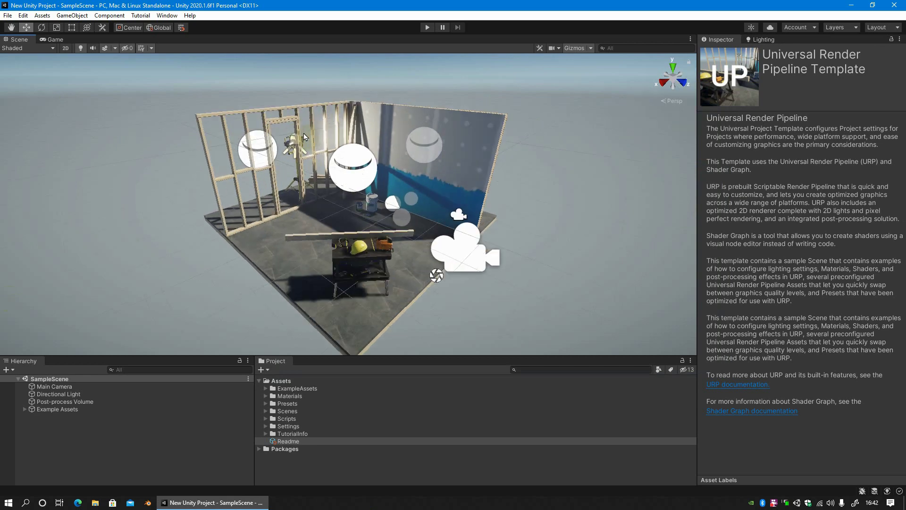
pyautogui.click(22, 15)
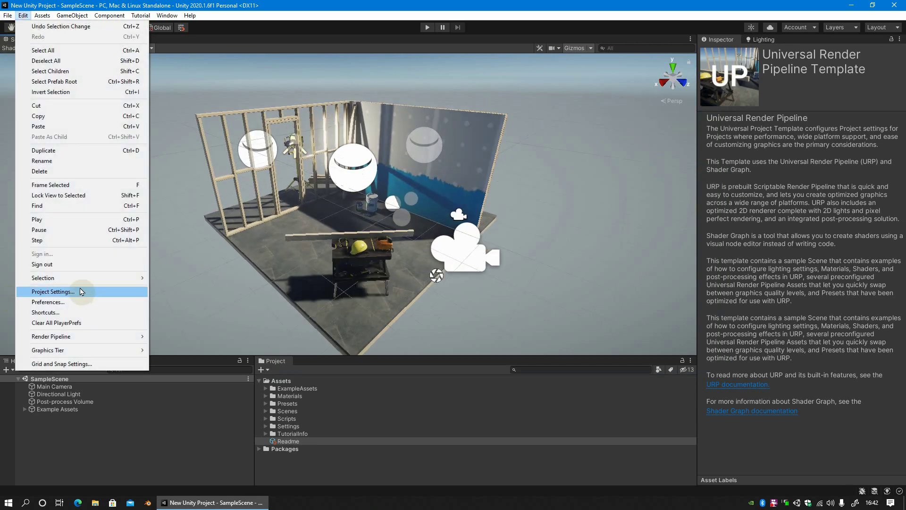
pyautogui.click(53, 291)
pyautogui.moveTo(522, 177)
pyautogui.mouseDown()
pyautogui.moveTo(601, 134)
pyautogui.moveTo(345, 167)
pyautogui.mouseUp()
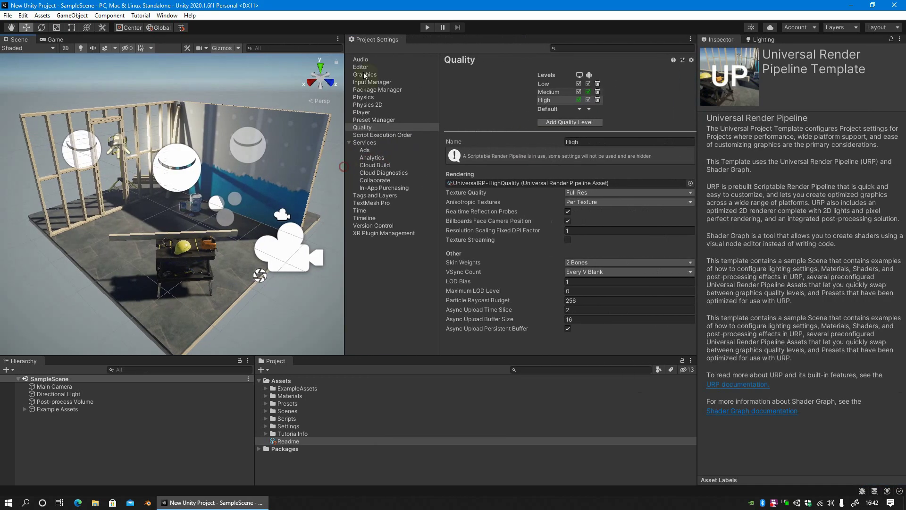
# - Check the Graphics page, then view the Low, Medium and High quality levels' settings
pyautogui.click(364, 76)
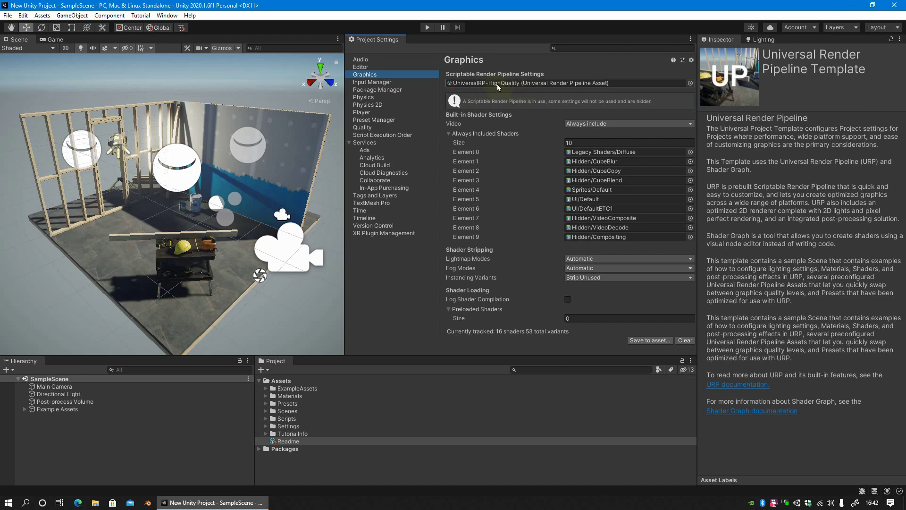
pyautogui.click(367, 127)
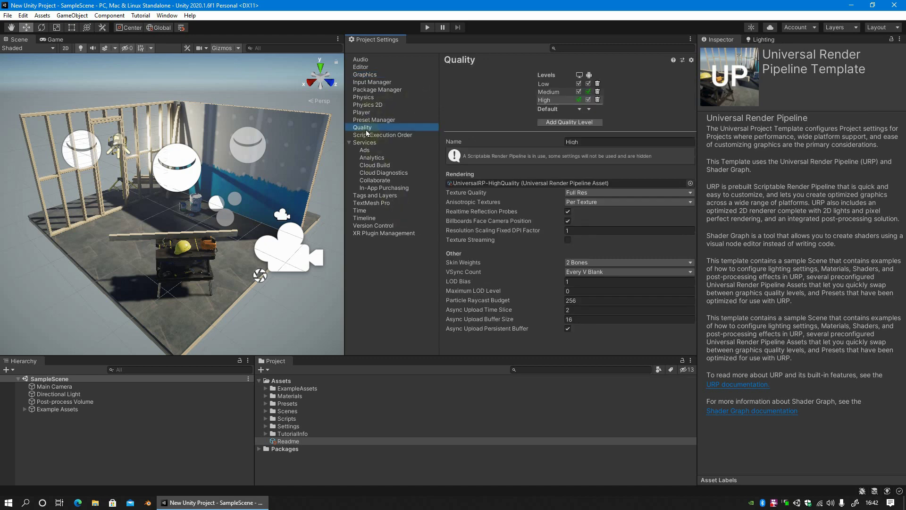
pyautogui.moveTo(544, 84)
pyautogui.mouseDown()
pyautogui.moveTo(546, 94)
pyautogui.moveTo(545, 83)
pyautogui.mouseUp()
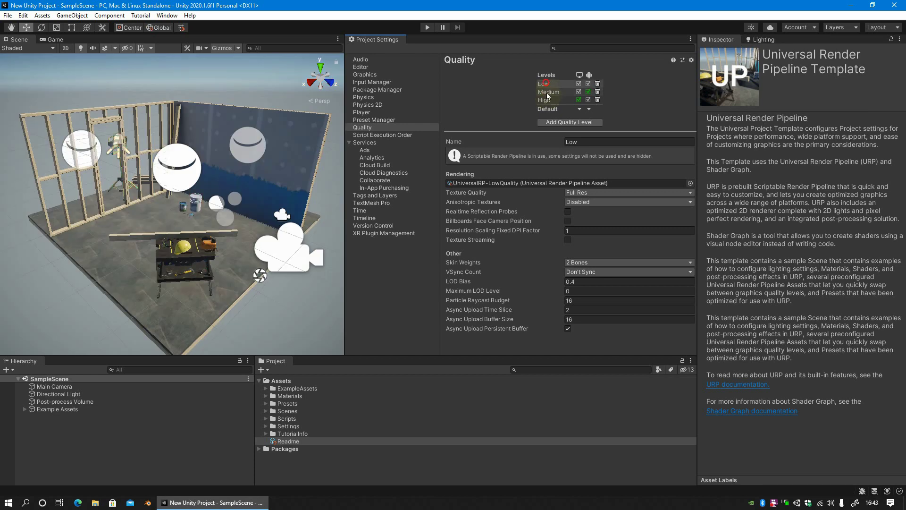
pyautogui.click(546, 100)
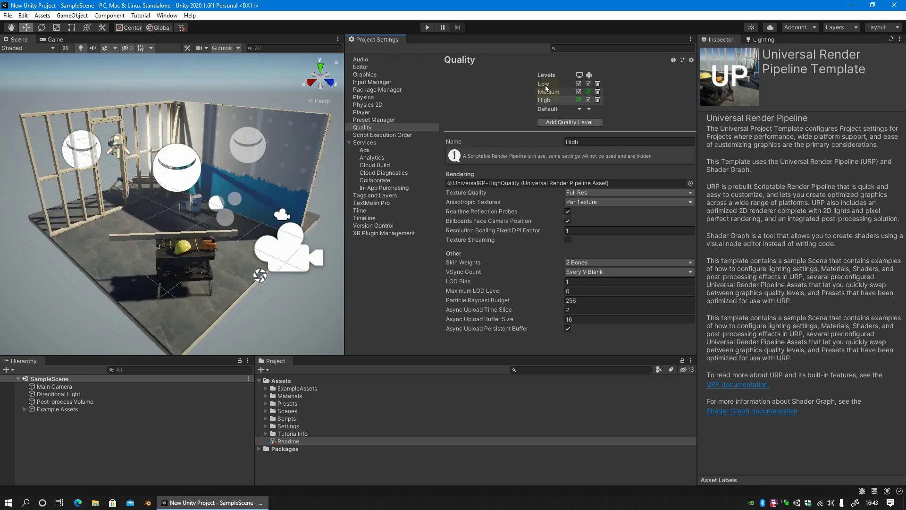
pyautogui.click(543, 85)
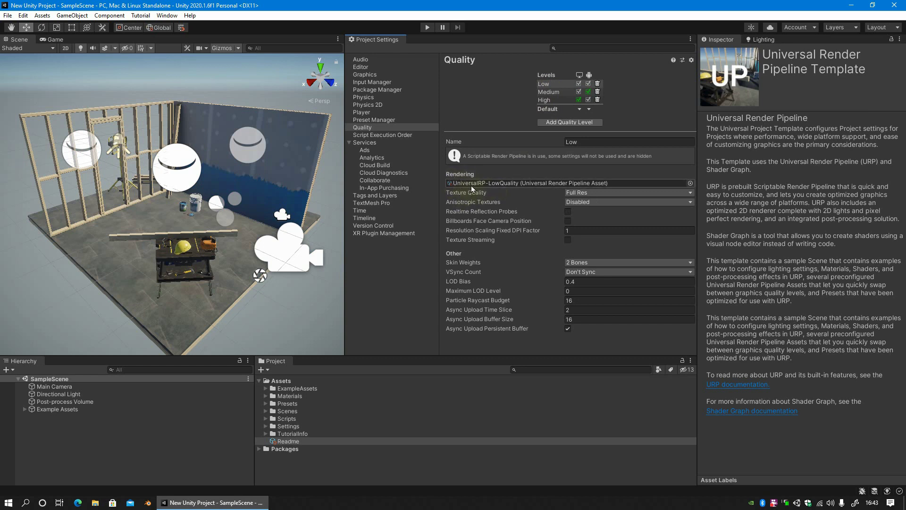
pyautogui.click(548, 92)
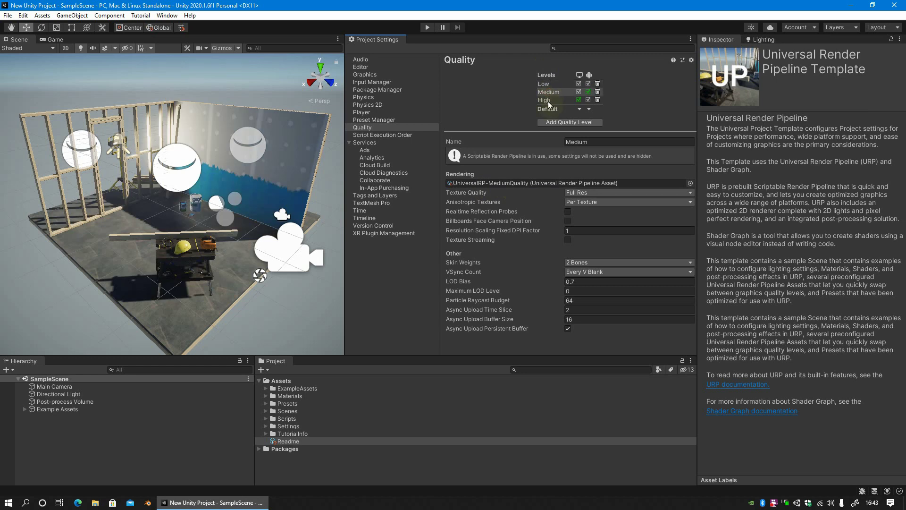
pyautogui.click(549, 101)
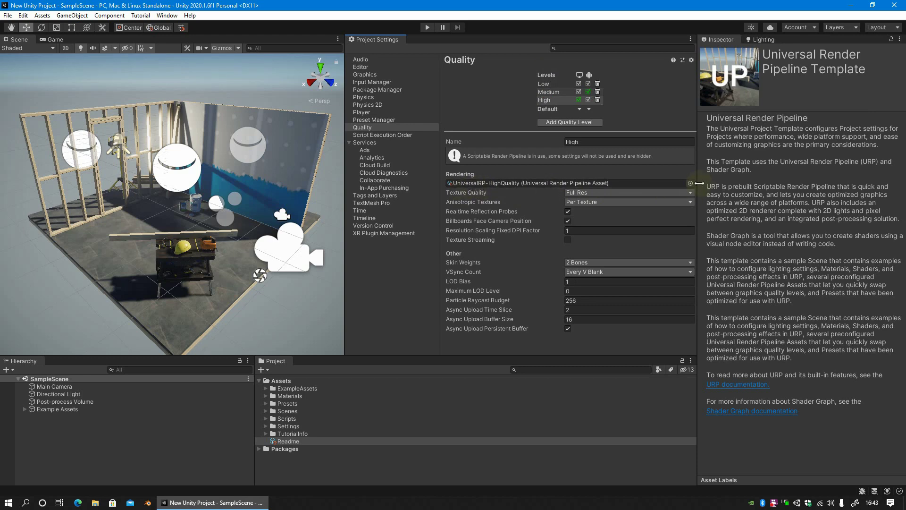
# - Open the High level's Render Pipeline Asset list, then close it without changing anything
pyautogui.click(691, 183)
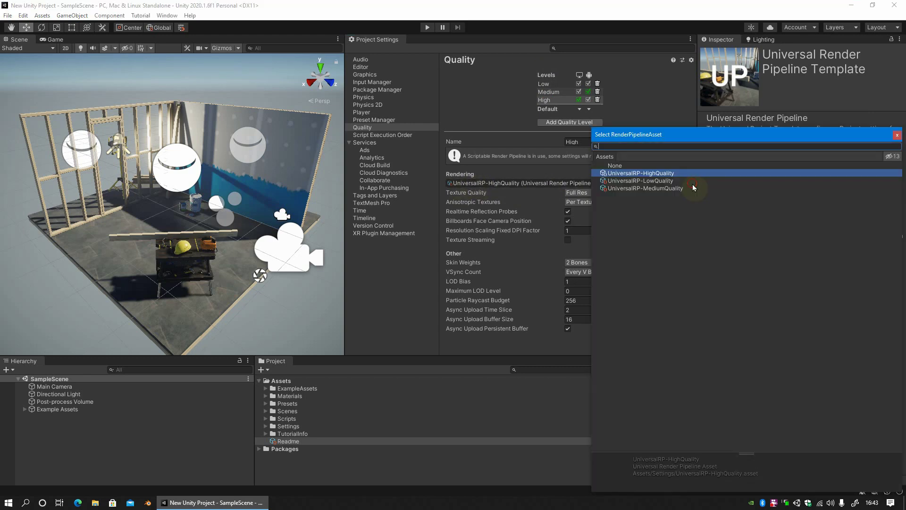
pyautogui.moveTo(673, 137); pyautogui.dragTo(637, 132)
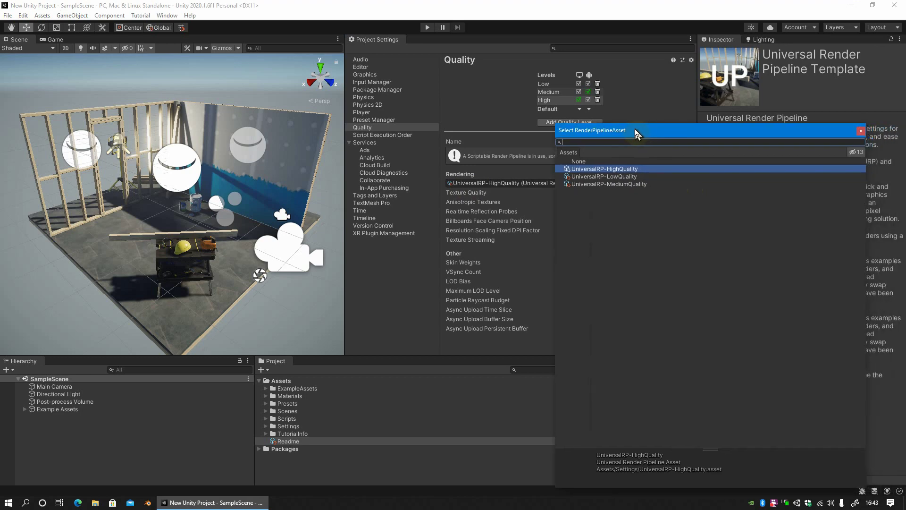
pyautogui.click(860, 131)
pyautogui.click(504, 182)
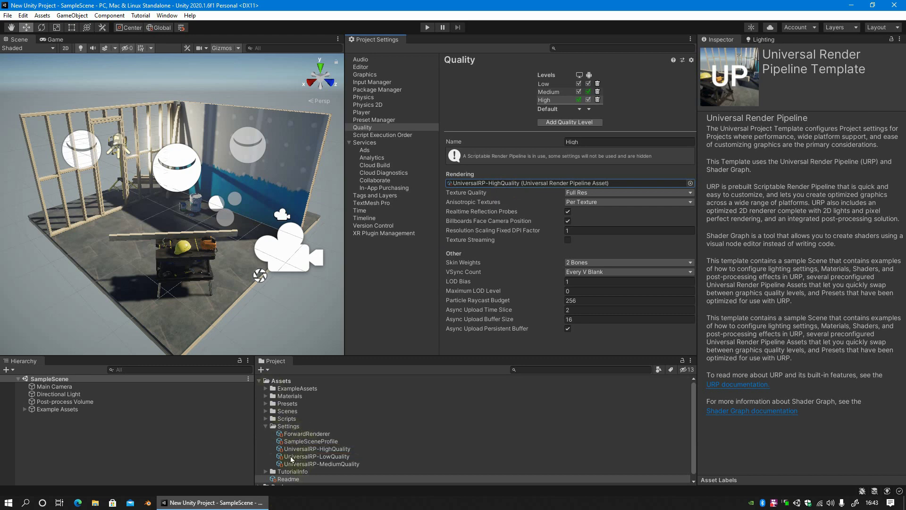
# - Inspect the UniversalRP-LowQuality, MediumQuality and HighQuality assets in Assets/Settings, ending on HighQuality
pyautogui.click(315, 449)
pyautogui.click(315, 456)
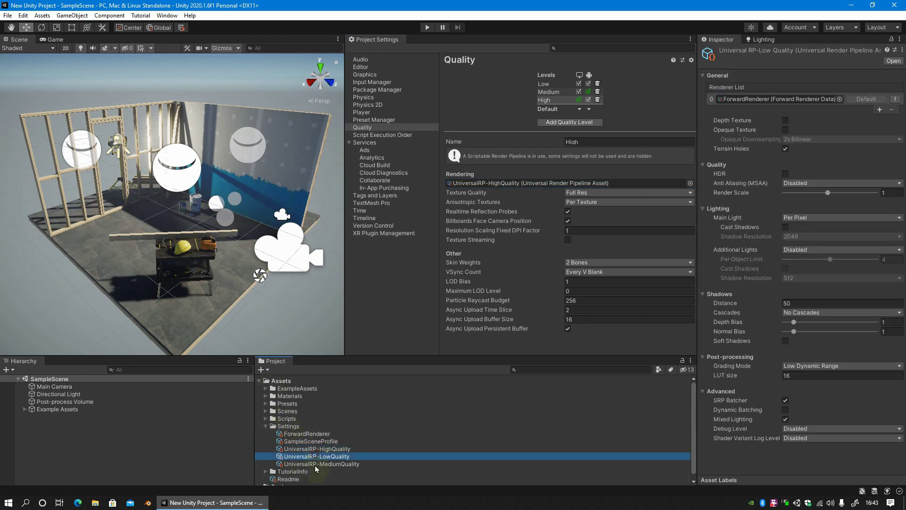
pyautogui.click(316, 464)
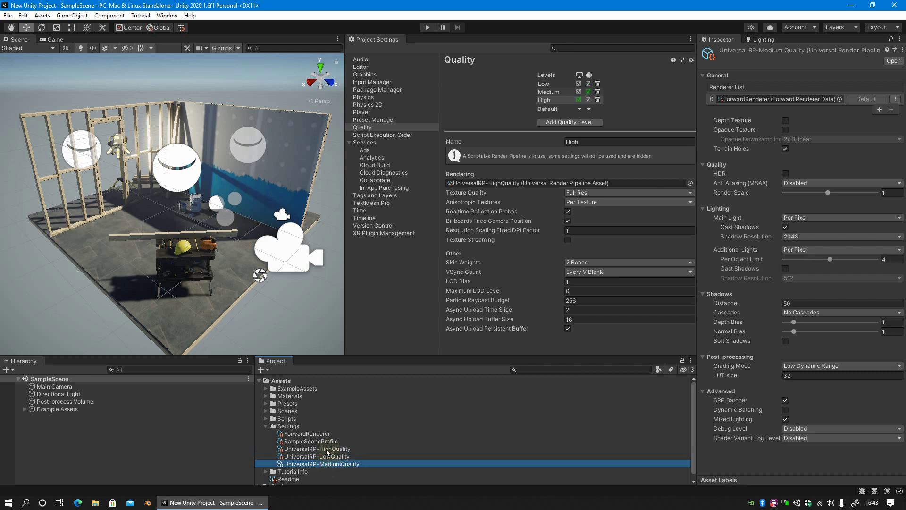
pyautogui.click(326, 449)
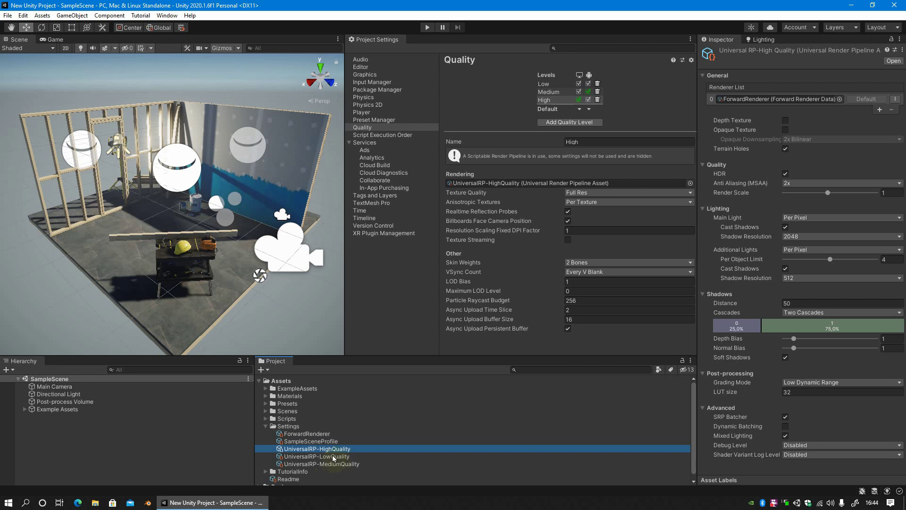
pyautogui.click(334, 464)
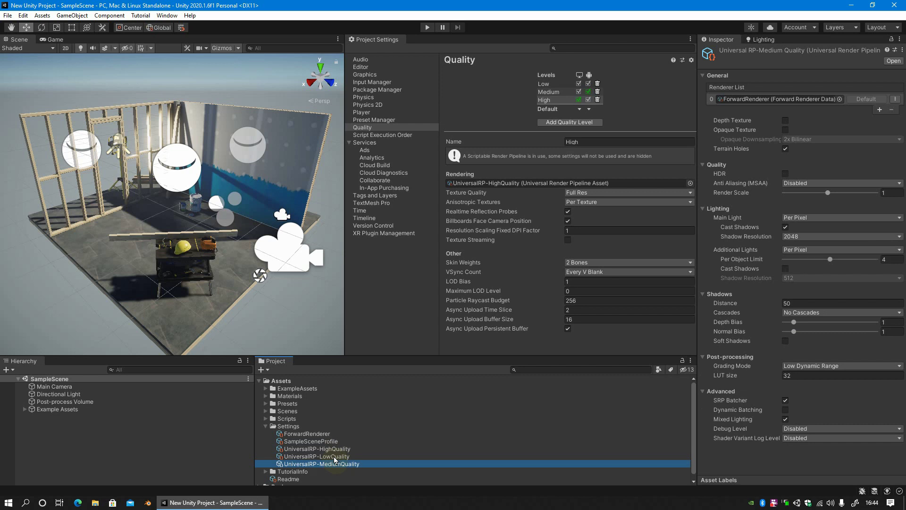
pyautogui.click(333, 457)
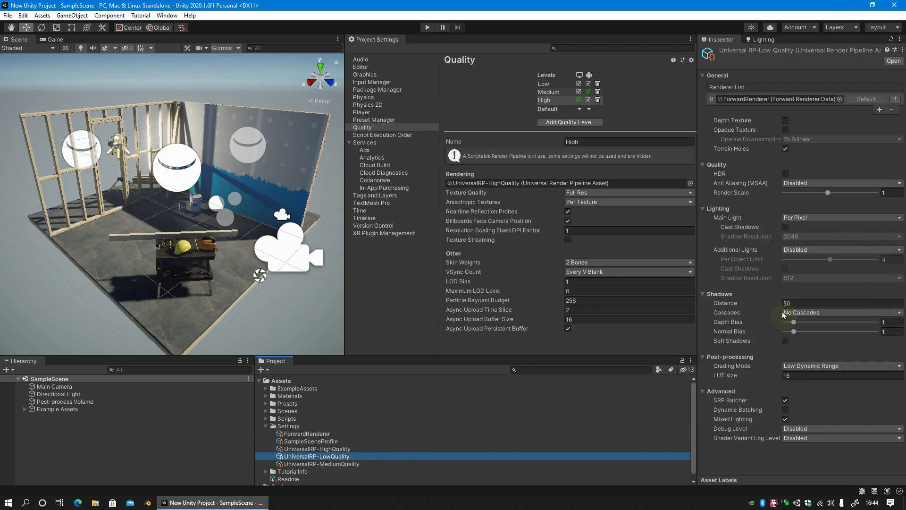
pyautogui.click(817, 313)
pyautogui.click(818, 319)
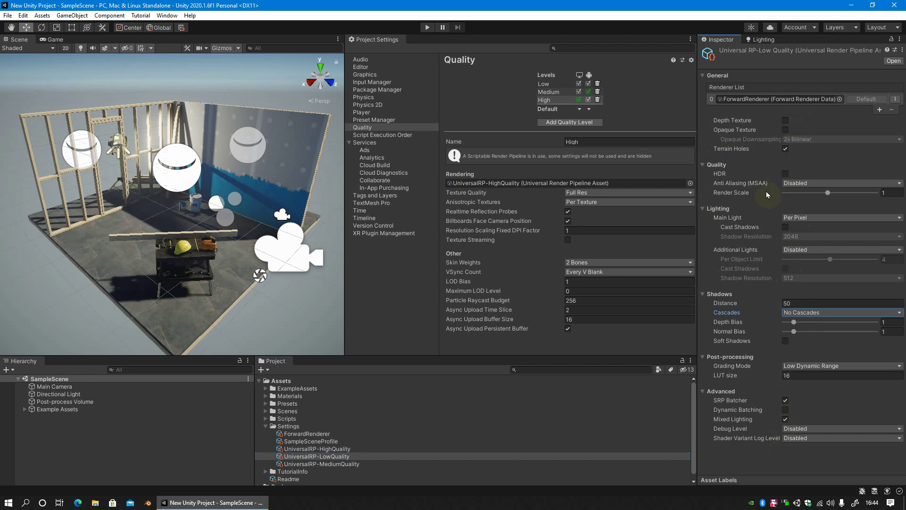
pyautogui.click(313, 458)
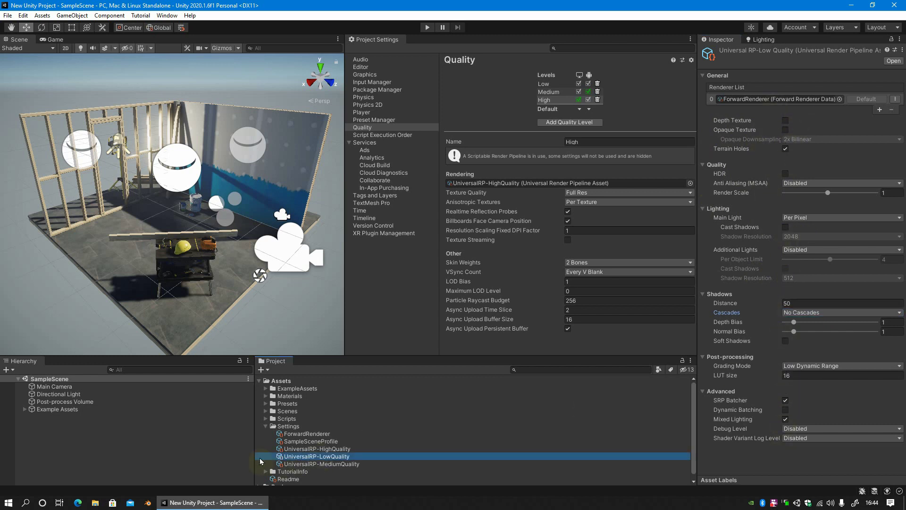
pyautogui.click(318, 465)
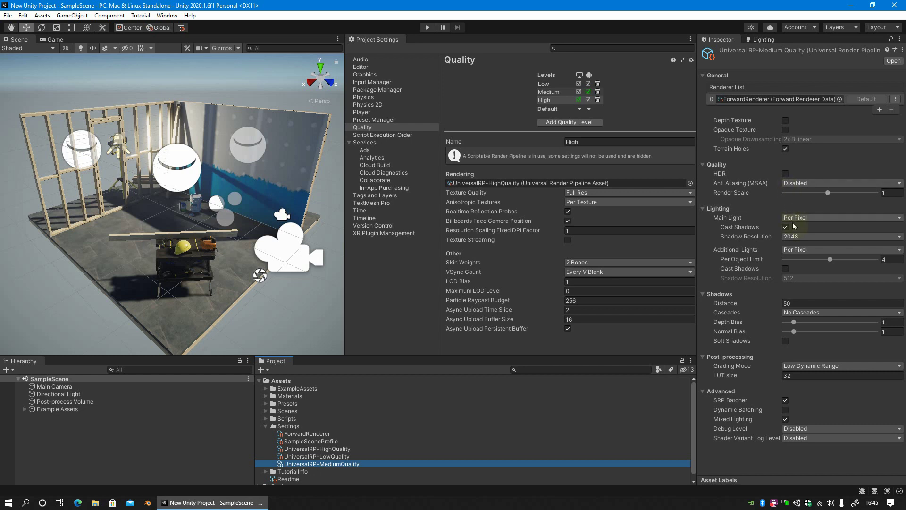
pyautogui.click(319, 448)
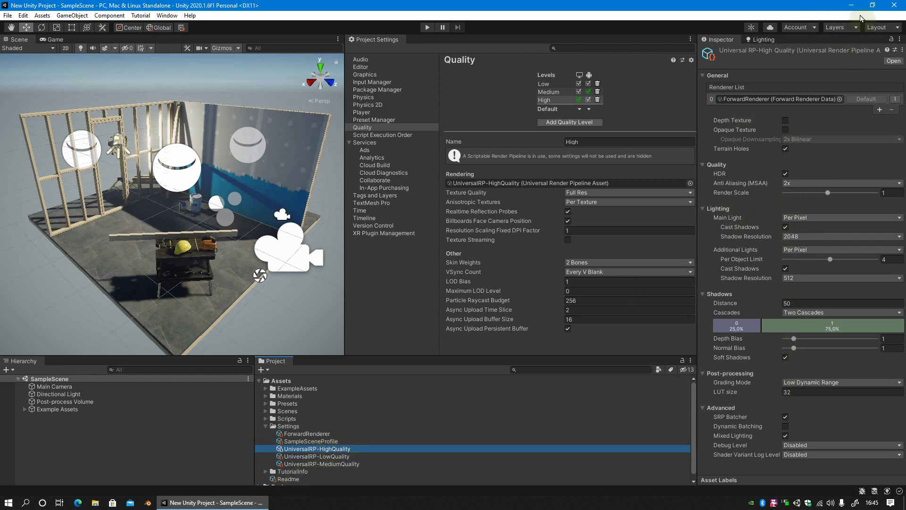
# - Save the HighQuality asset's current settings as an _HQ preset in the Presets folder
pyautogui.click(895, 50)
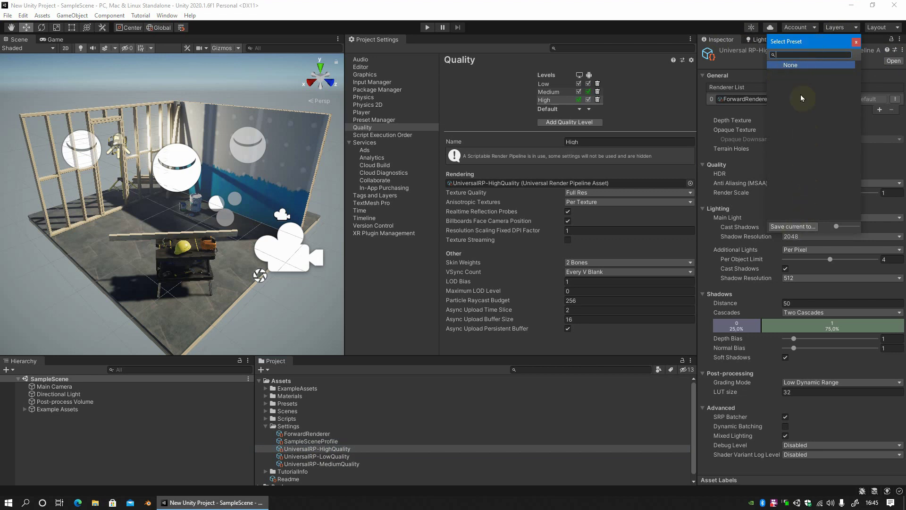
pyautogui.click(793, 228)
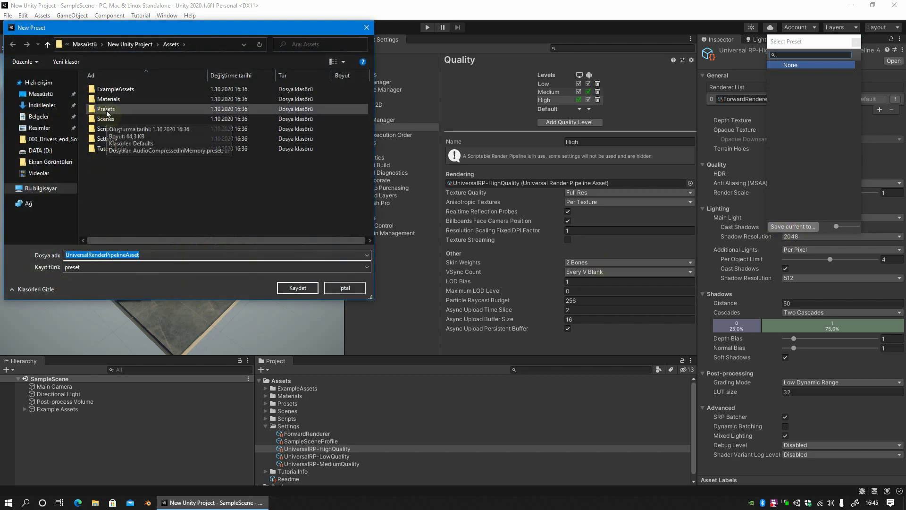
pyautogui.doubleClick(107, 109)
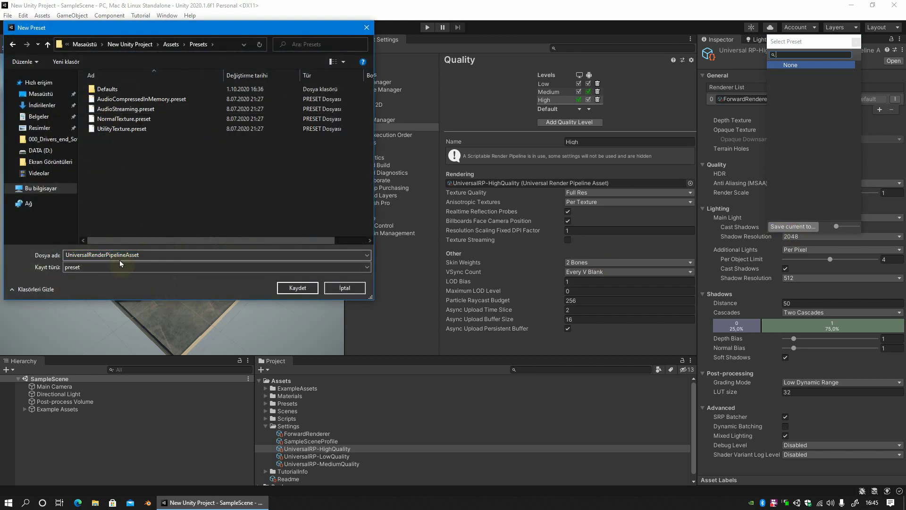
pyautogui.click(163, 254)
pyautogui.write('_HQ')
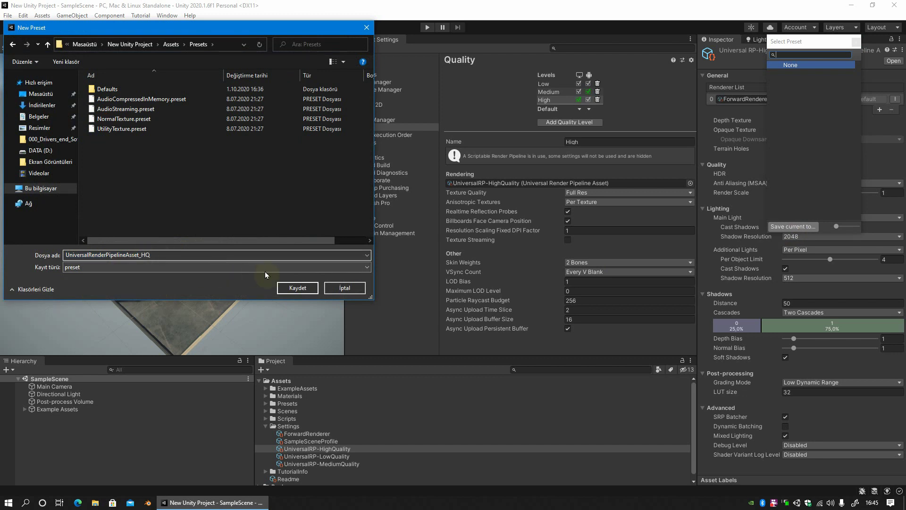
pyautogui.click(315, 288)
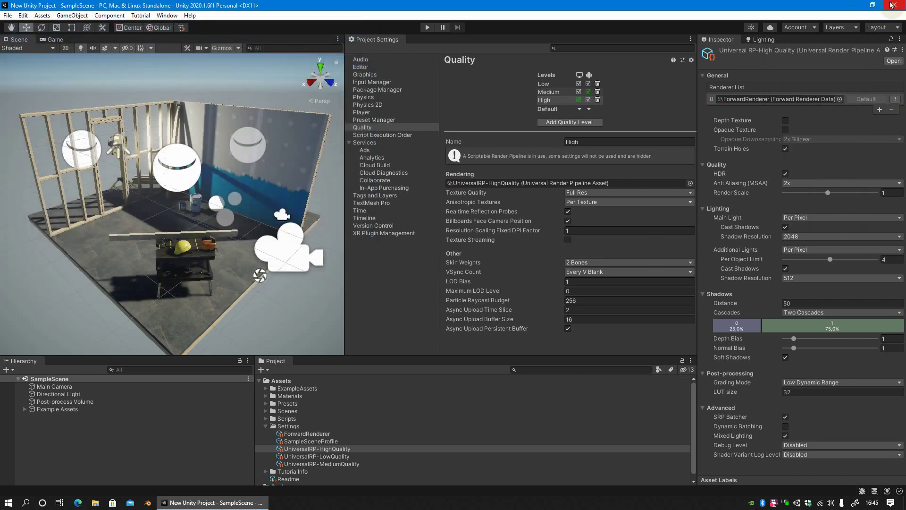
# - Save the MediumQuality asset's settings as the UniversalRenderPipelineAsset_MQ preset
pyautogui.click(341, 465)
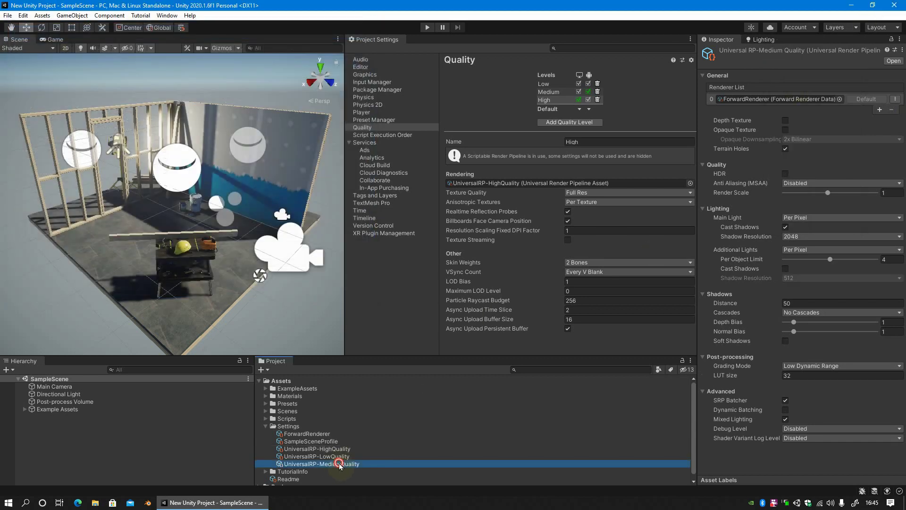
pyautogui.click(896, 51)
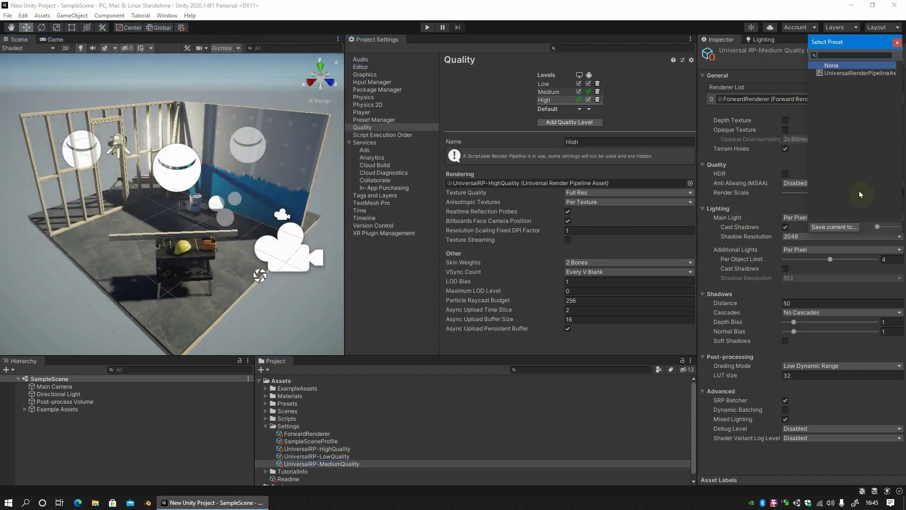
pyautogui.click(834, 227)
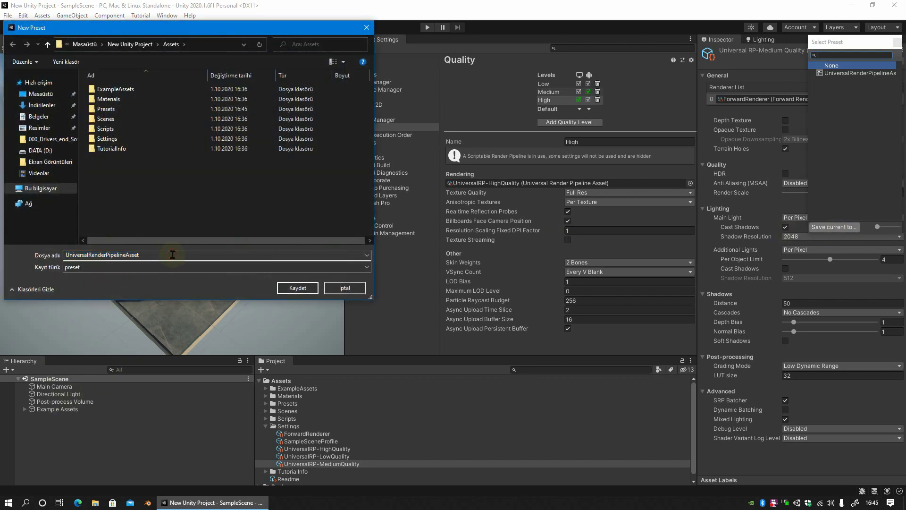
pyautogui.press('Return')
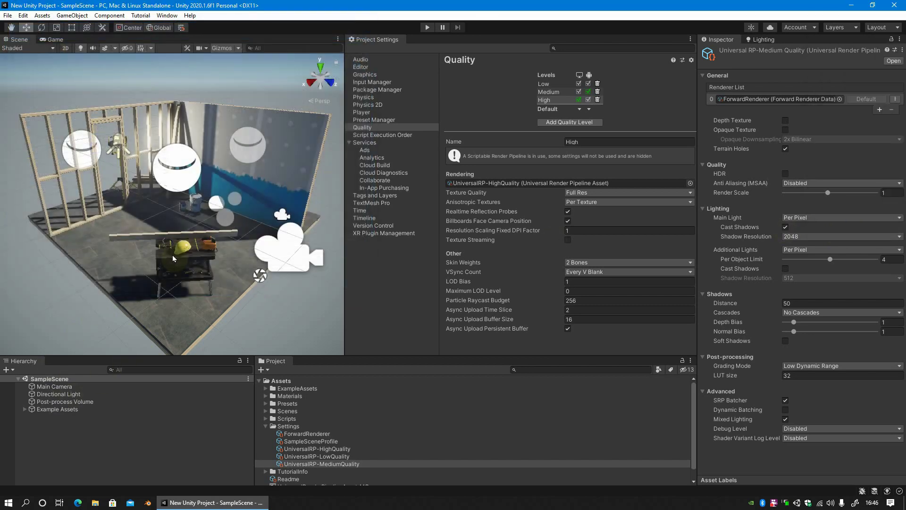
# - Save the LowQuality asset's settings as an _LQ preset, then select UniversalRP-HighQuality
pyautogui.click(350, 456)
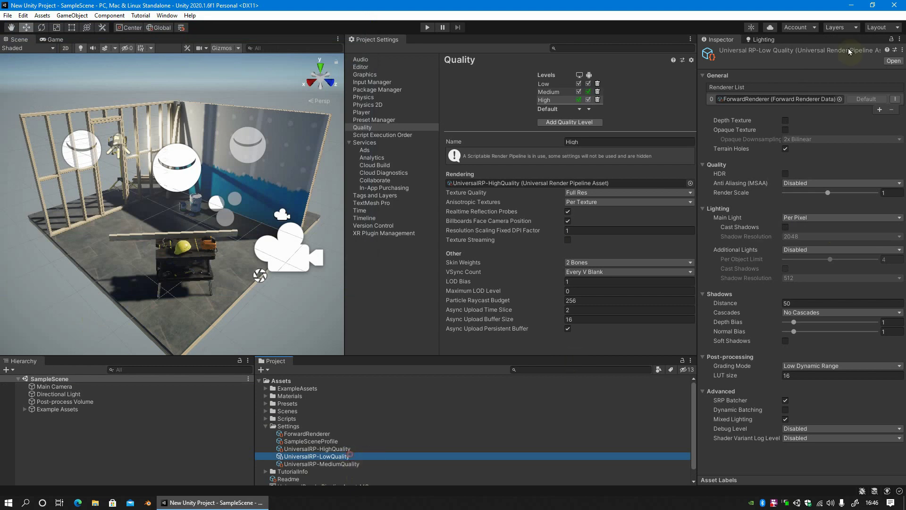
pyautogui.click(895, 50)
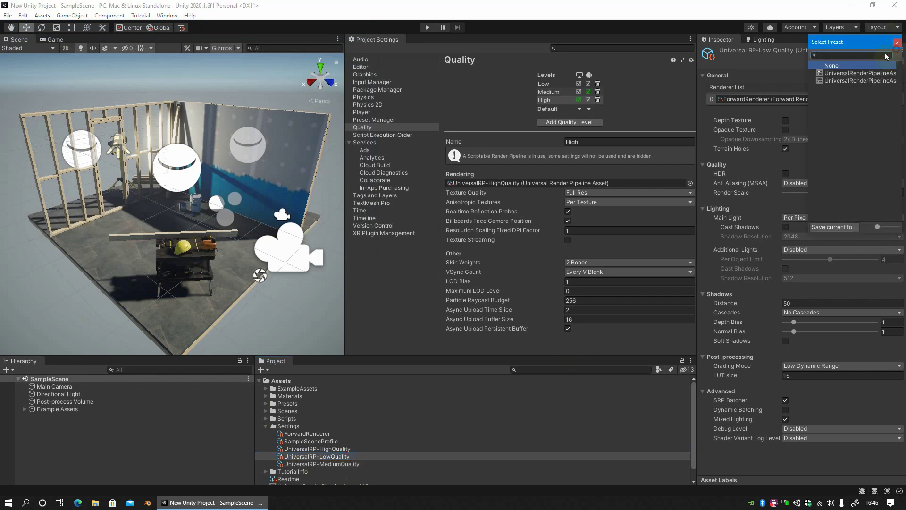
pyautogui.click(834, 227)
pyautogui.click(159, 253)
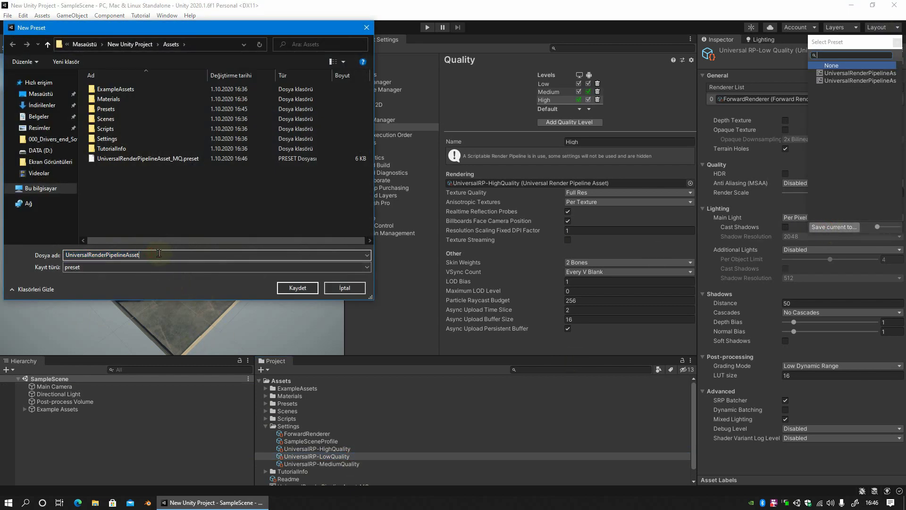
pyautogui.press('Return')
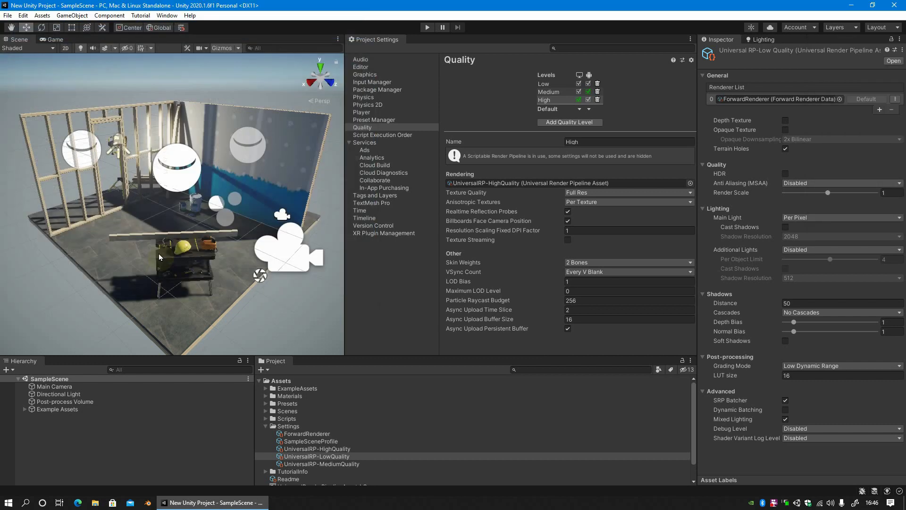
pyautogui.click(317, 449)
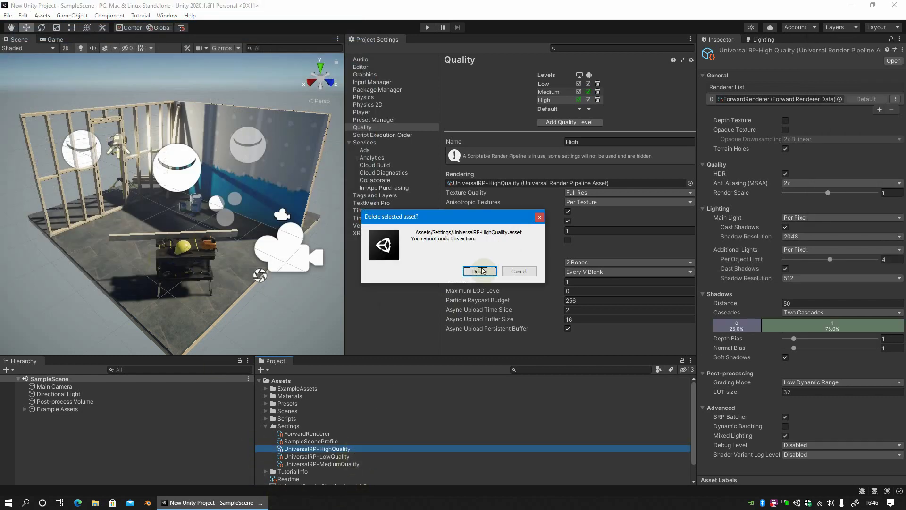
# - Delete the UniversalRP-HighQuality, LowQuality and MediumQuality pipeline assets
pyautogui.click(478, 270)
pyautogui.click(337, 450)
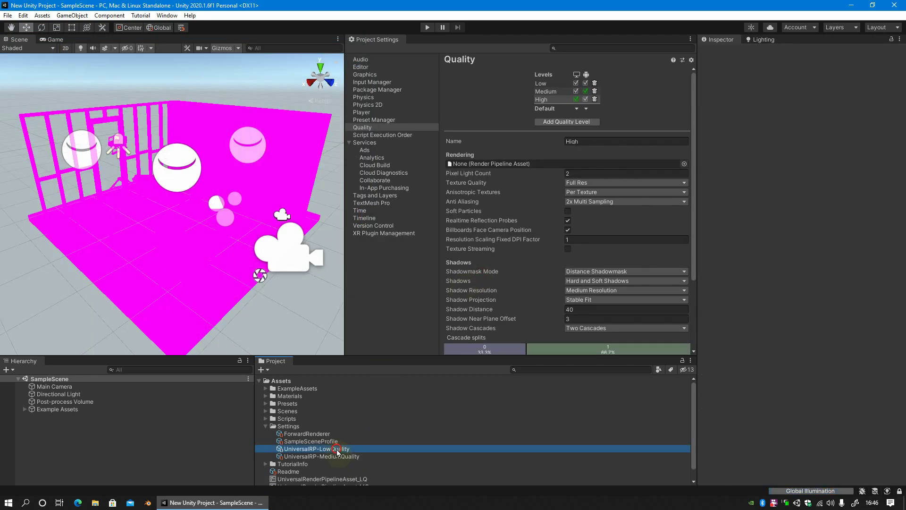
pyautogui.press('Delete')
pyautogui.click(480, 271)
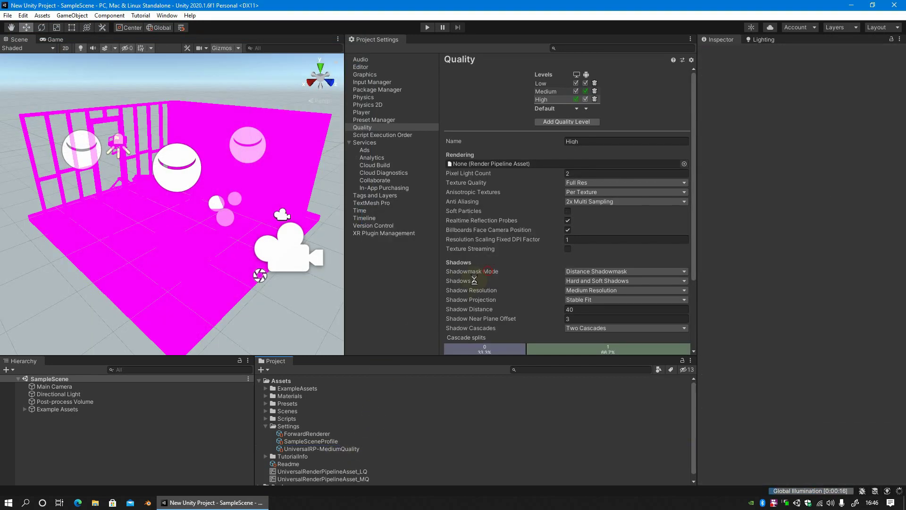
pyautogui.click(355, 450)
pyautogui.press('Delete')
pyautogui.click(480, 271)
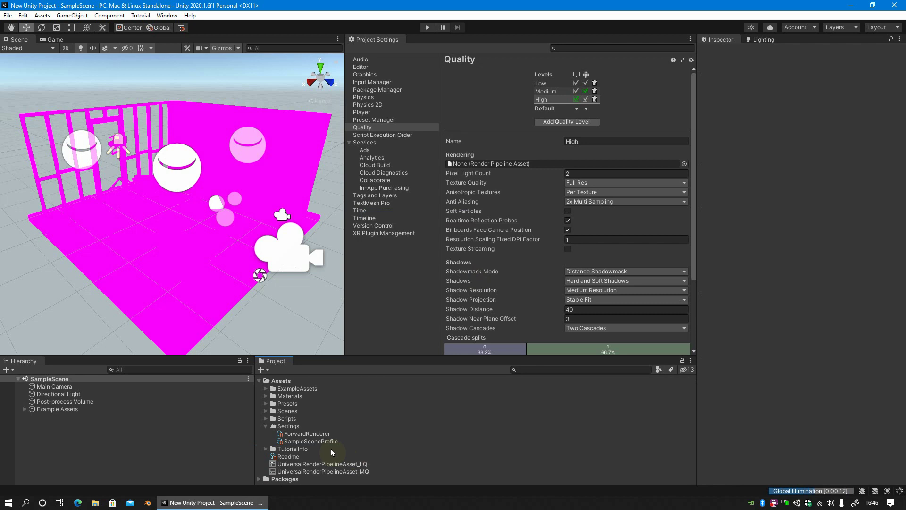
# - Verify Graphics has no Scriptable Render Pipeline asset, then right-click the Settings folder
pyautogui.click(372, 74)
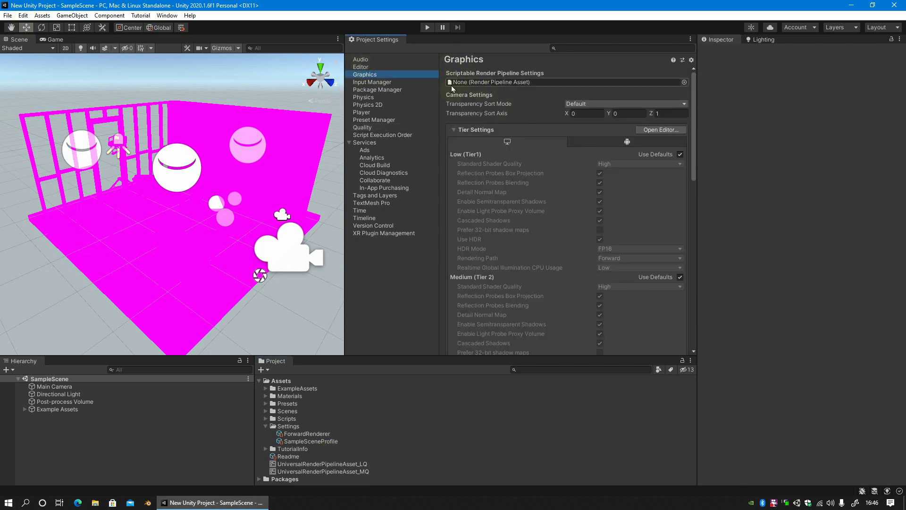
pyautogui.click(684, 82)
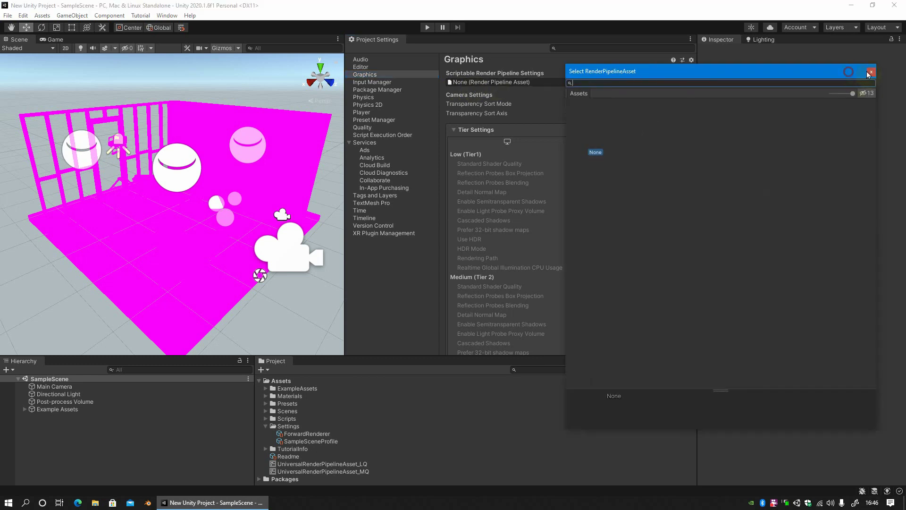
pyautogui.click(897, 73)
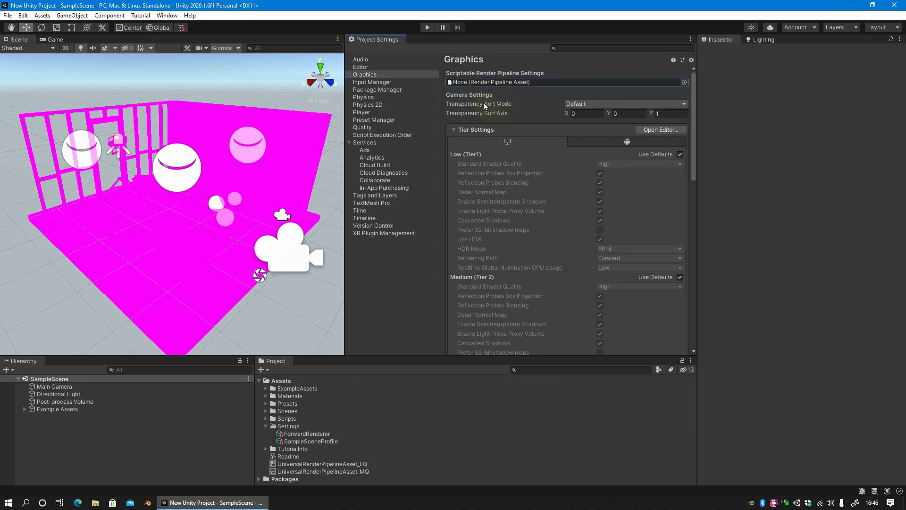
pyautogui.click(288, 426)
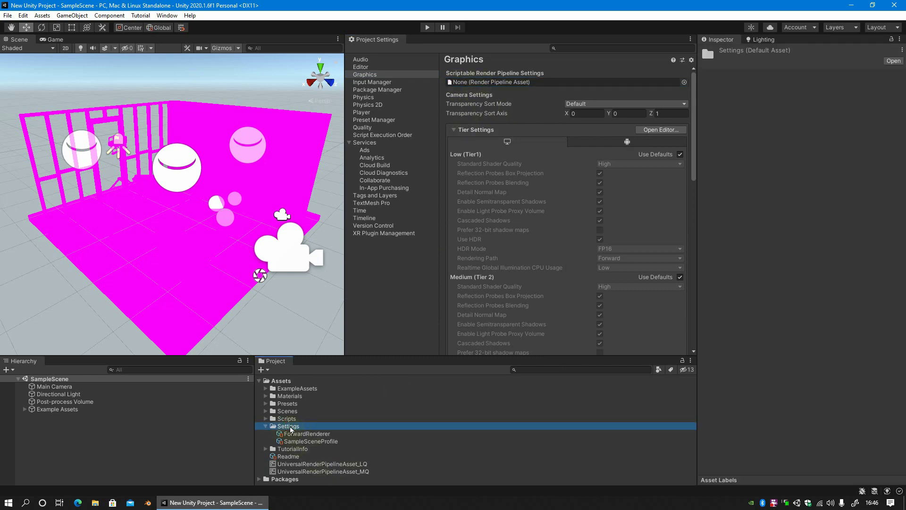
pyautogui.rightClick(289, 428)
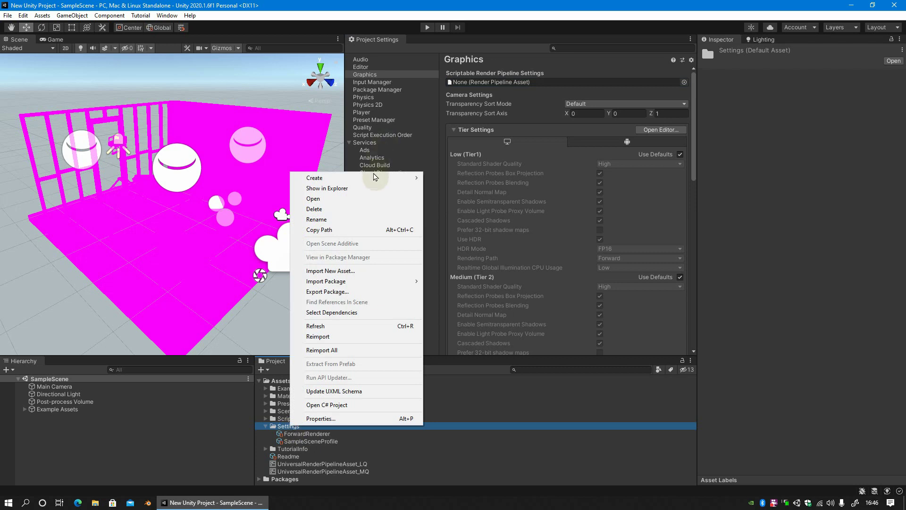
# - Create a Pipeline Asset (Forward Renderer) with default name and inspect its renderer's post-process data
pyautogui.moveTo(375, 179)
pyautogui.moveTo(471, 239)
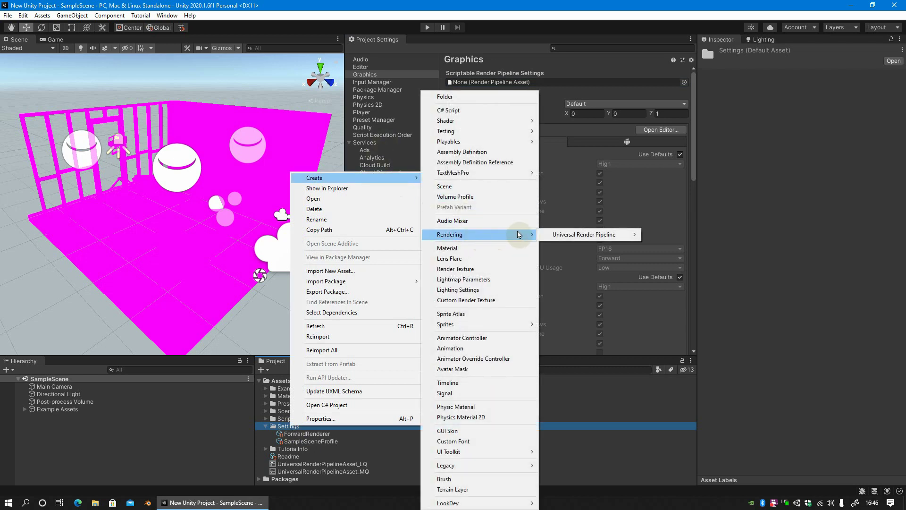
pyautogui.moveTo(582, 238)
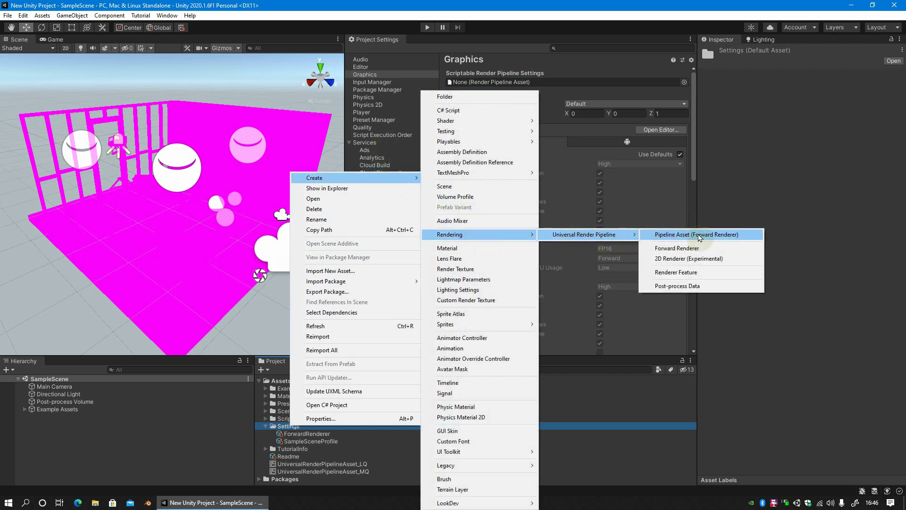
pyautogui.click(702, 235)
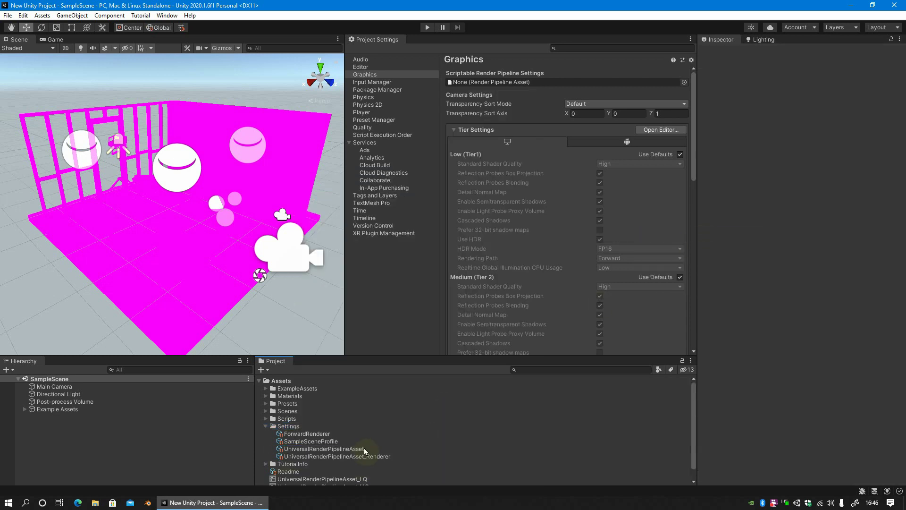
pyautogui.press('Return')
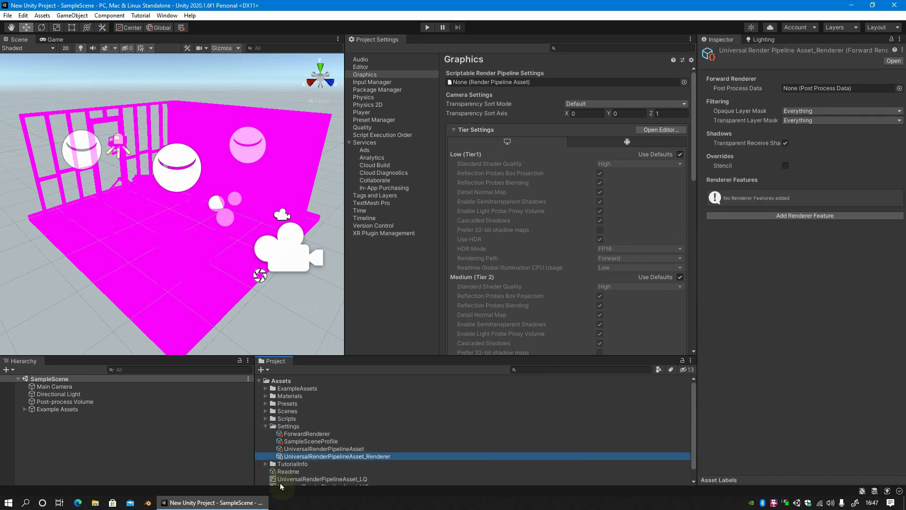
pyautogui.click(293, 434)
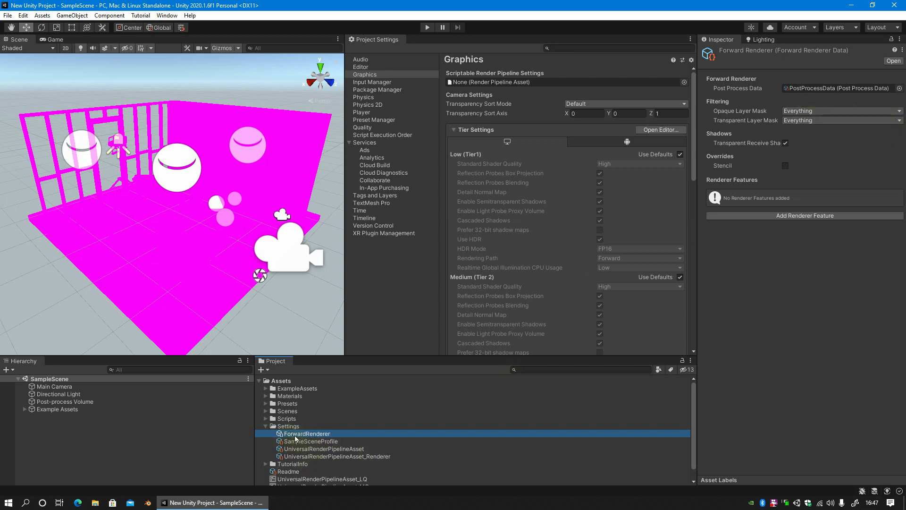
pyautogui.click(805, 89)
# - Create a new Forward Renderer asset named CustomForwardRendererData in Settings
pyautogui.rightClick(288, 426)
pyautogui.click(344, 183)
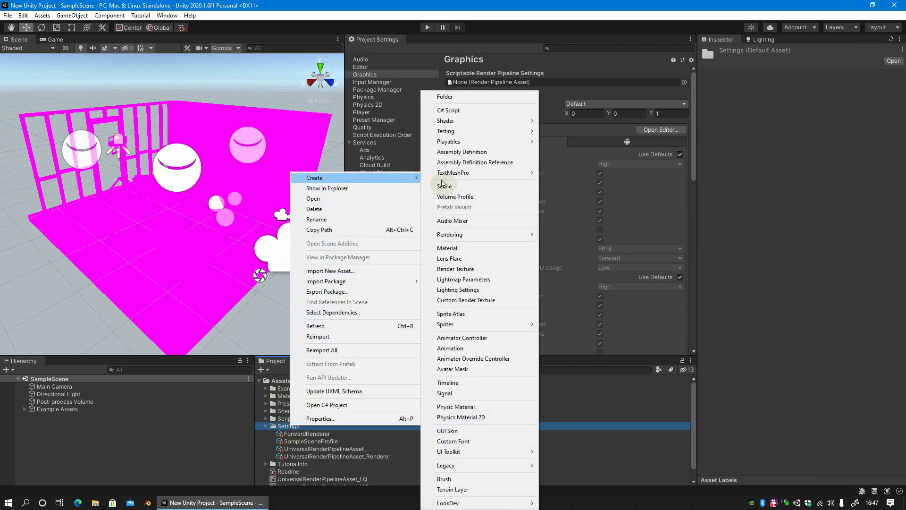
pyautogui.moveTo(472, 234)
pyautogui.moveTo(577, 236)
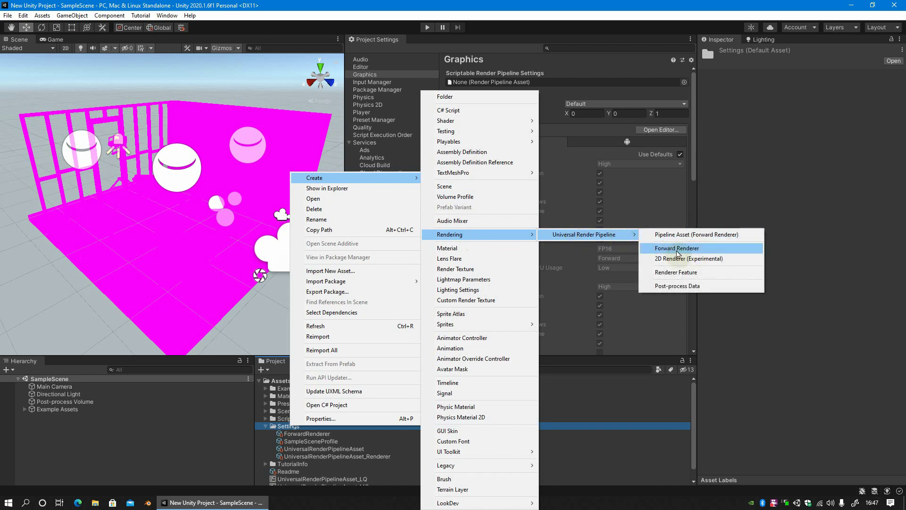
pyautogui.click(677, 252)
pyautogui.press('Return')
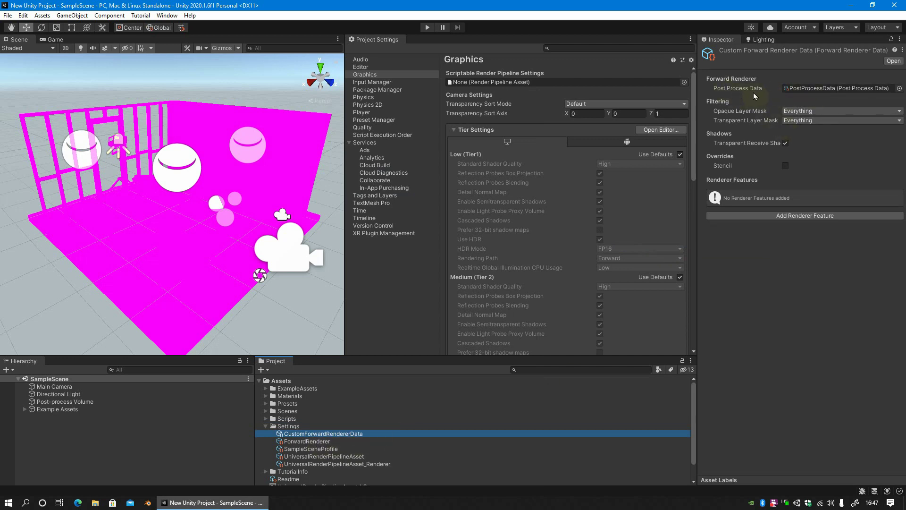
# - Inspect PostProcessData and ForwardRenderer, then view UniversalRenderPipelineAsset_Renderer's empty Post Process Data
pyautogui.click(810, 88)
pyautogui.scroll(5, 272, 403)
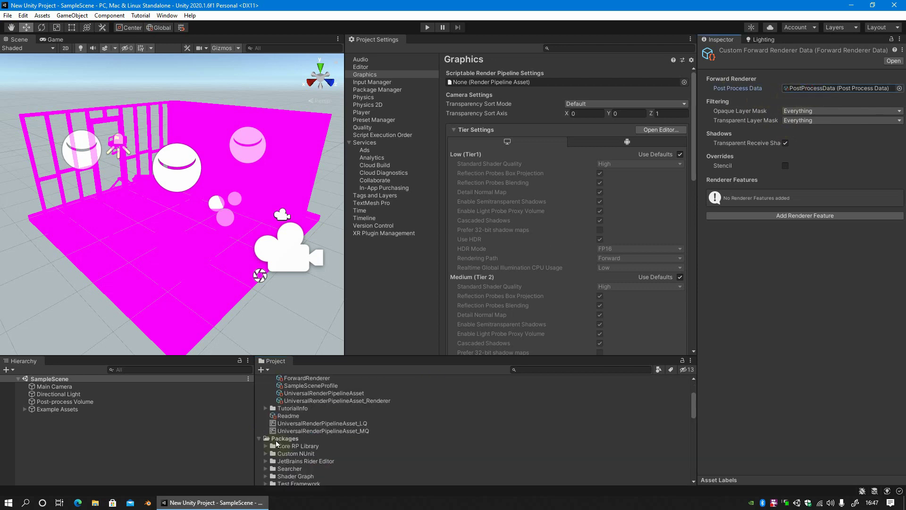
pyautogui.scroll(-3, 318, 439)
pyautogui.scroll(-3, 323, 439)
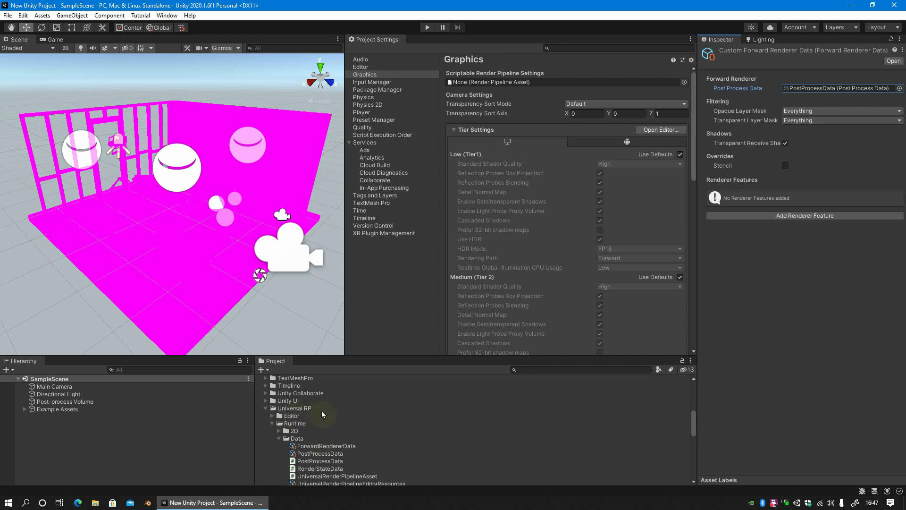
pyautogui.scroll(-2, 335, 419)
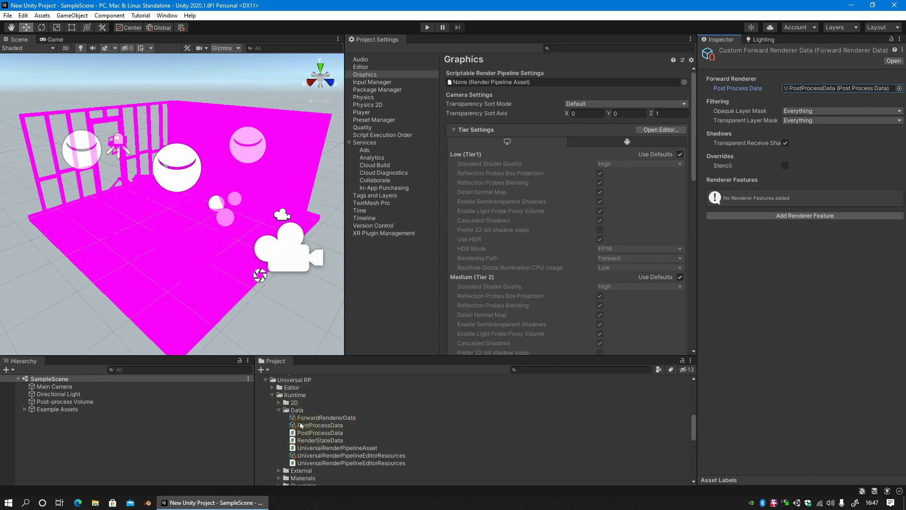
pyautogui.click(321, 425)
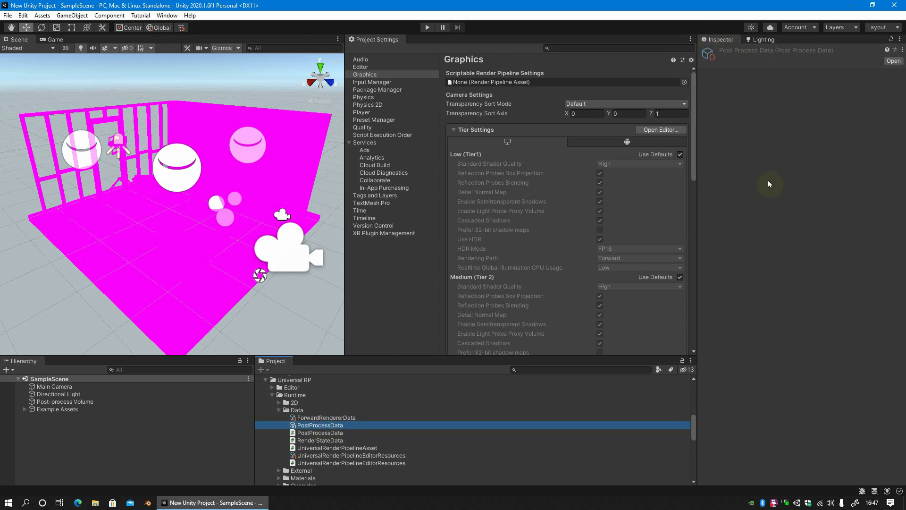
pyautogui.click(769, 78)
pyautogui.scroll(10, 330, 427)
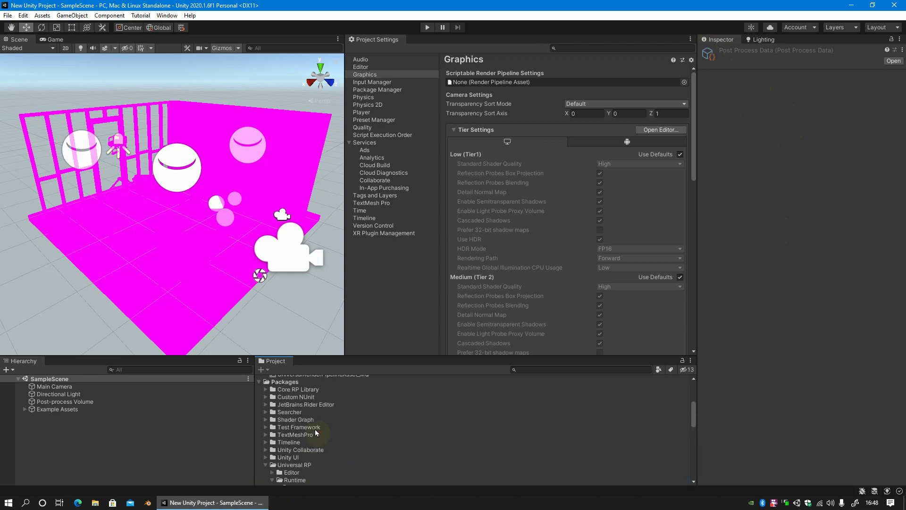
pyautogui.click(311, 435)
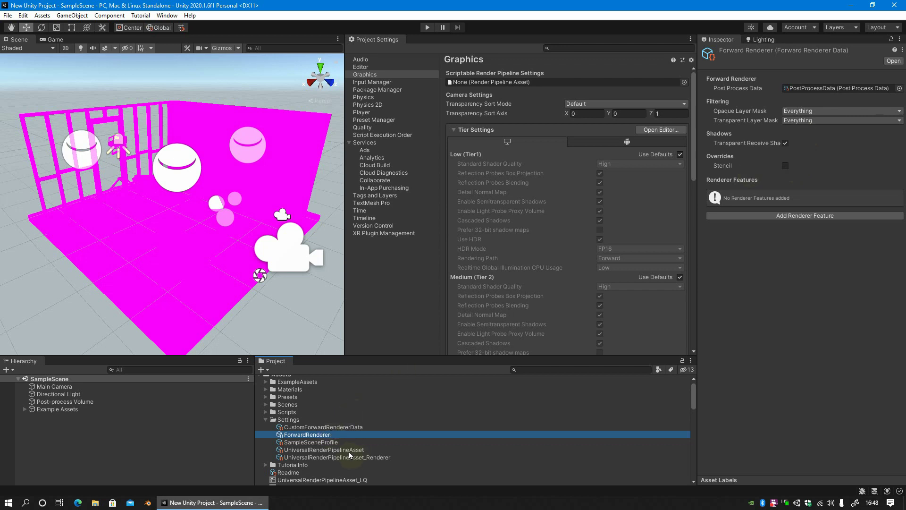
pyautogui.click(338, 459)
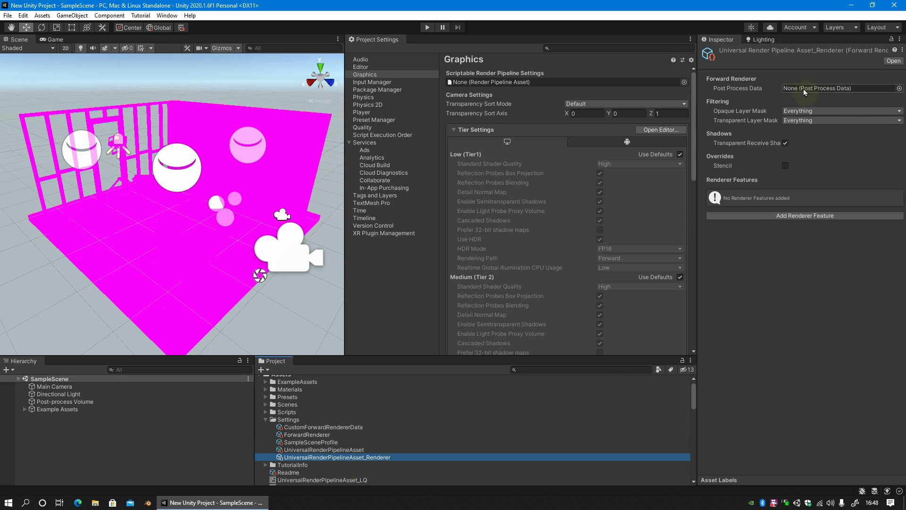
# - Drag Universal RP's Runtime/Data/PostProcessData into the renderer's Post Process Data field
pyautogui.scroll(-5, 357, 452)
pyautogui.scroll(-5, 357, 451)
pyautogui.scroll(-5, 357, 451)
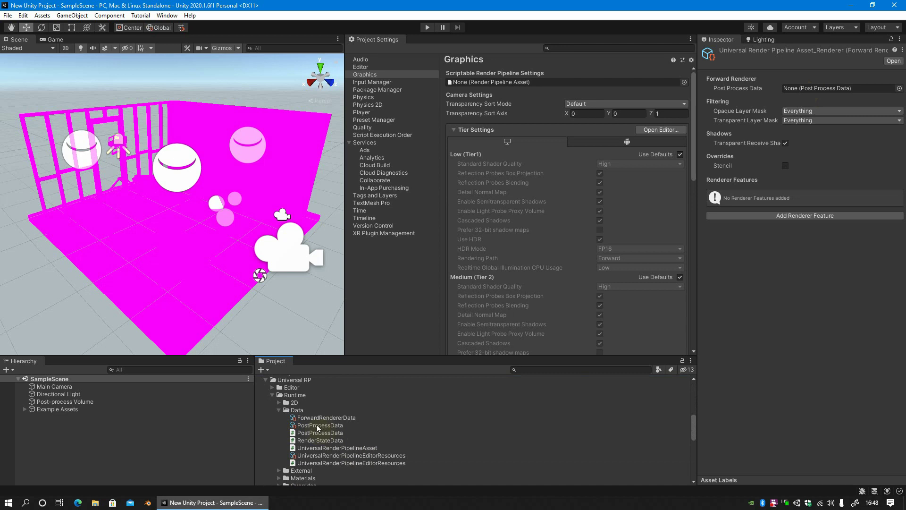
pyautogui.moveTo(316, 425); pyautogui.dragTo(823, 86)
pyautogui.scroll(1, 344, 437)
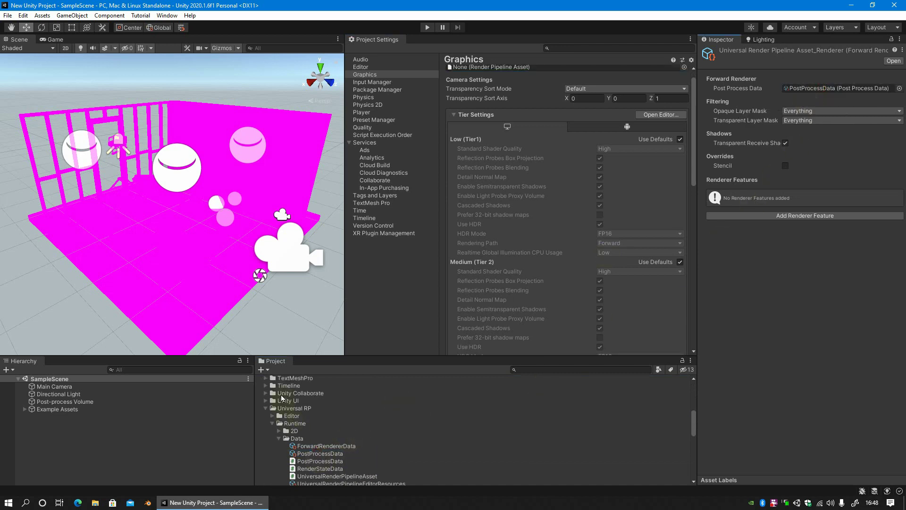
pyautogui.scroll(-1, 329, 401)
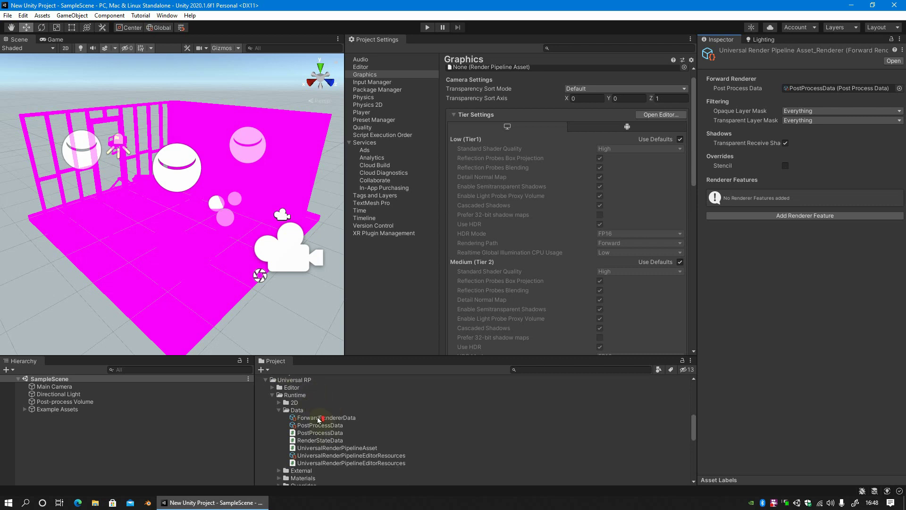
pyautogui.scroll(1, 319, 420)
pyautogui.rightClick(297, 438)
pyautogui.click(298, 438)
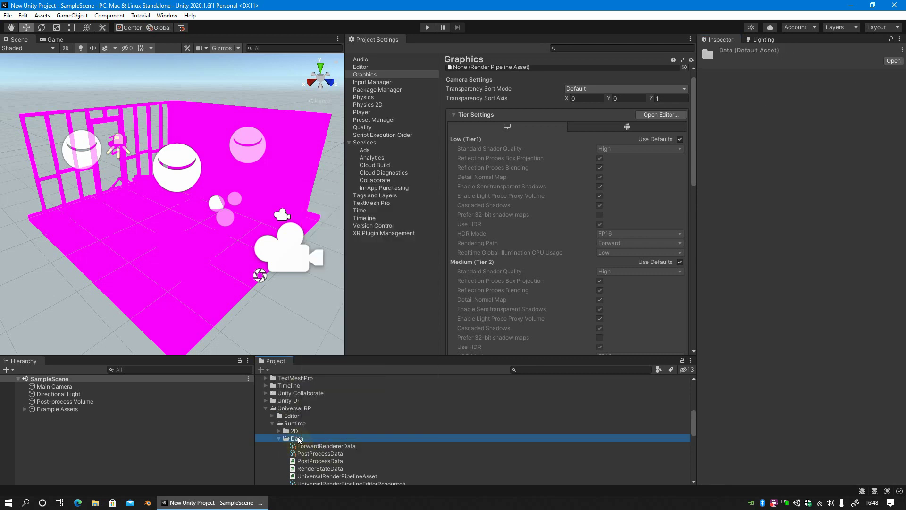
pyautogui.scroll(10, 298, 434)
pyautogui.scroll(5, 299, 429)
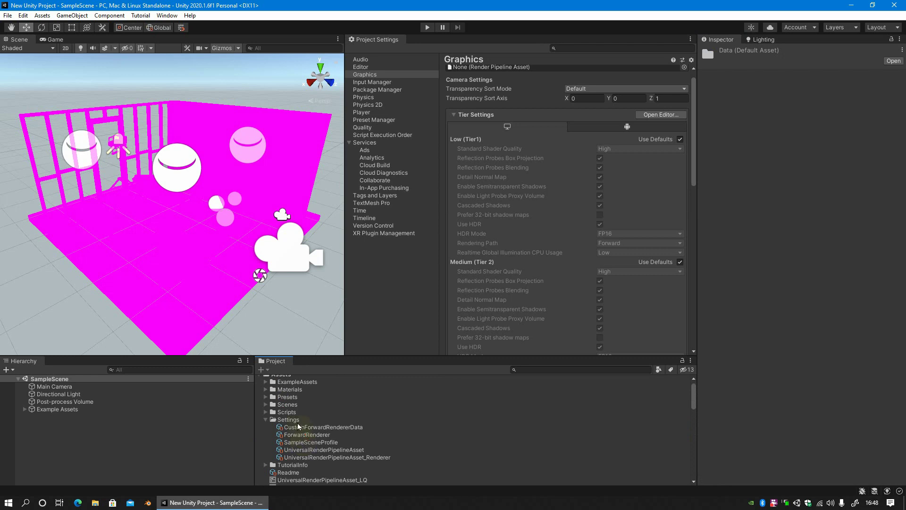
# - Create a Post-process Data asset named CustomPostProcessData in the Settings folder
pyautogui.rightClick(296, 419)
pyautogui.moveTo(364, 170)
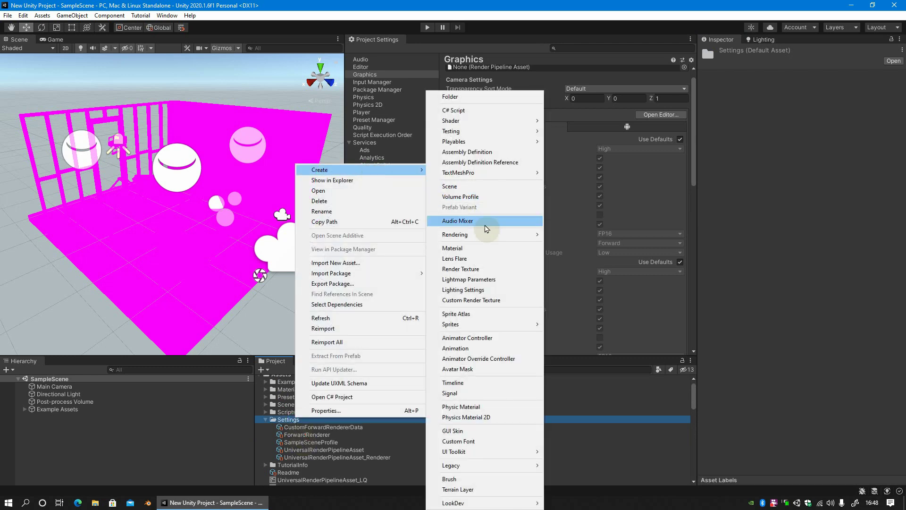
pyautogui.moveTo(486, 234)
pyautogui.moveTo(583, 234)
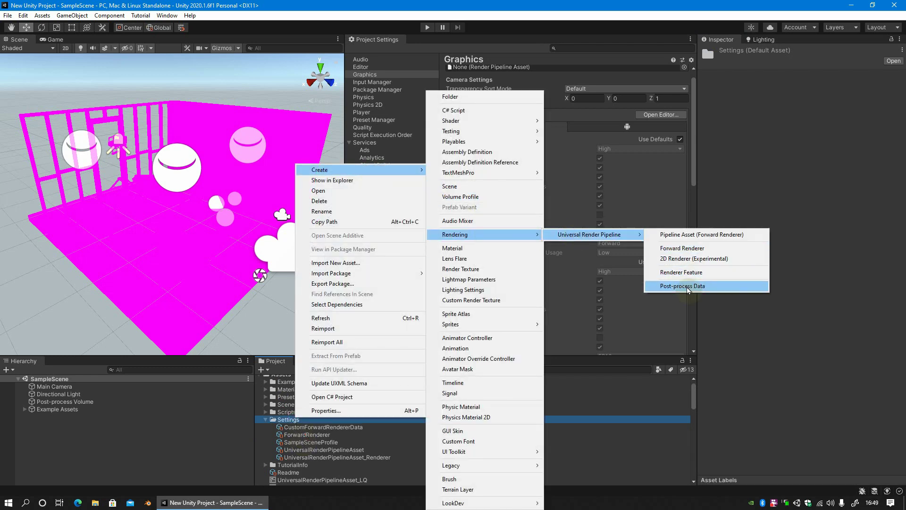
pyautogui.click(689, 286)
pyautogui.write('CustomPostProcessData')
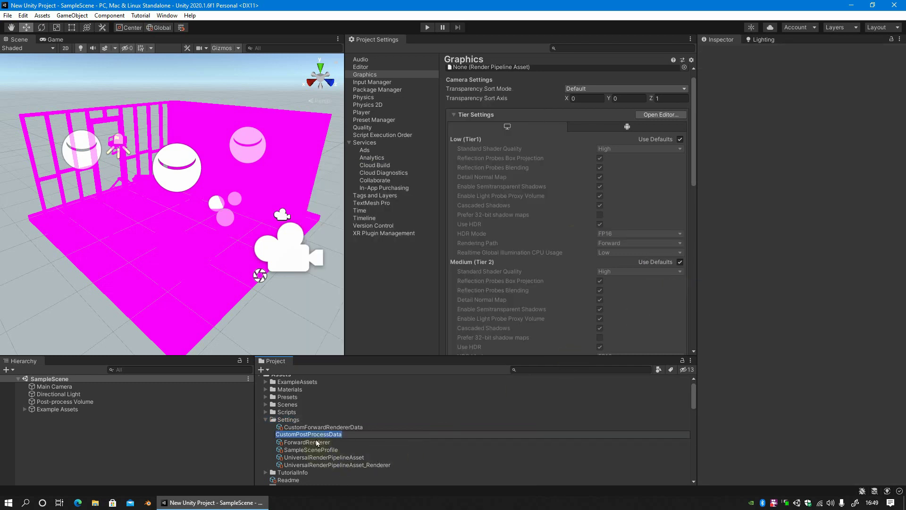
pyautogui.press('Return')
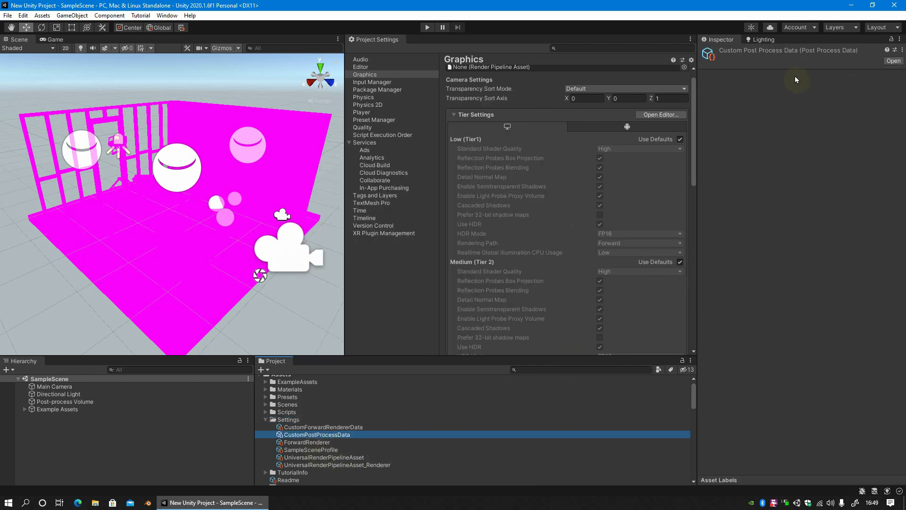
# - Select the UniversalRenderPipelineAsset_Renderer to review its Post Process Data
pyautogui.scroll(-10, 347, 440)
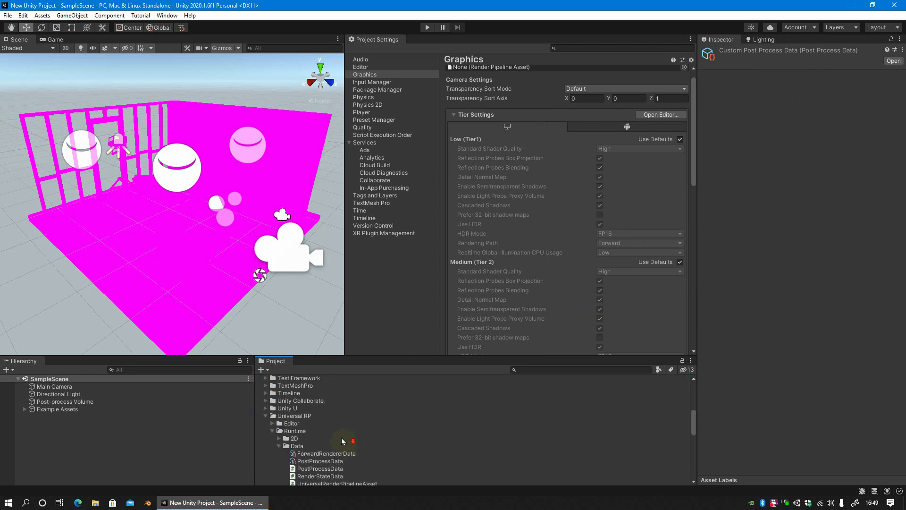
pyautogui.scroll(3, 297, 432)
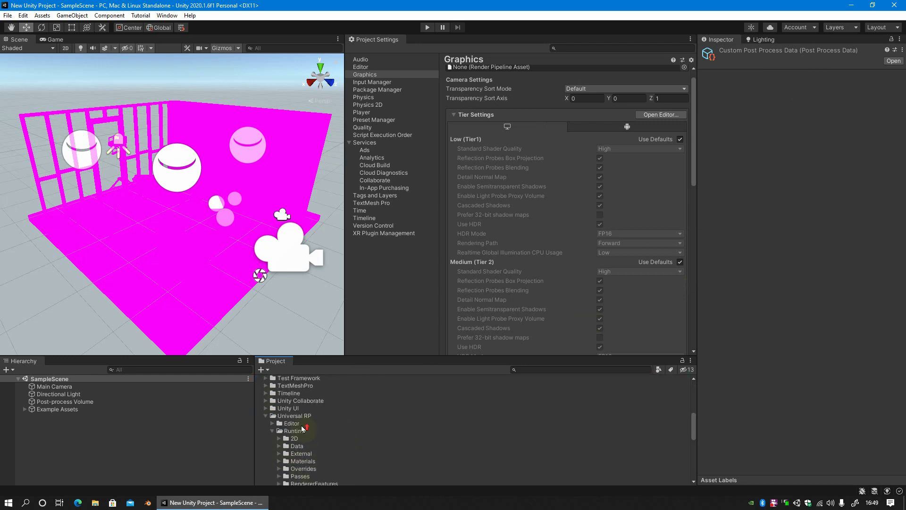
pyautogui.scroll(2, 263, 445)
pyautogui.scroll(2, 287, 445)
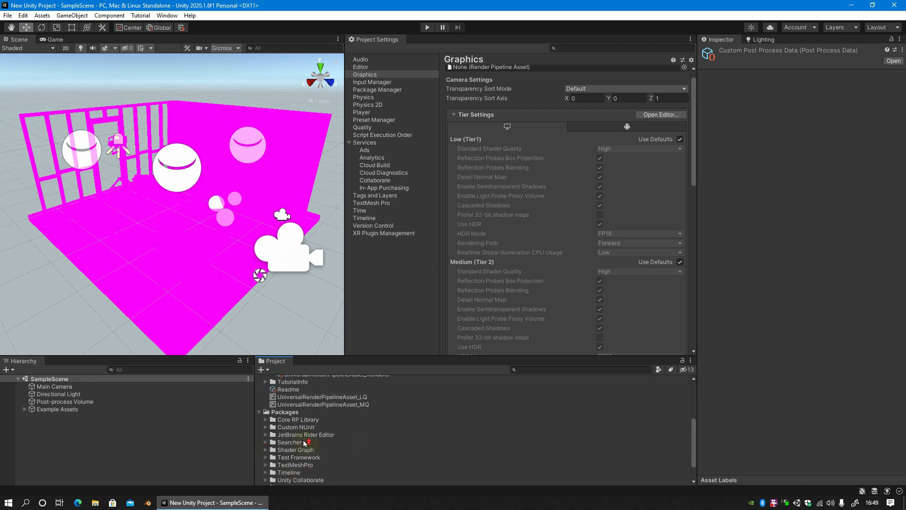
pyautogui.scroll(2, 283, 425)
pyautogui.scroll(2, 331, 448)
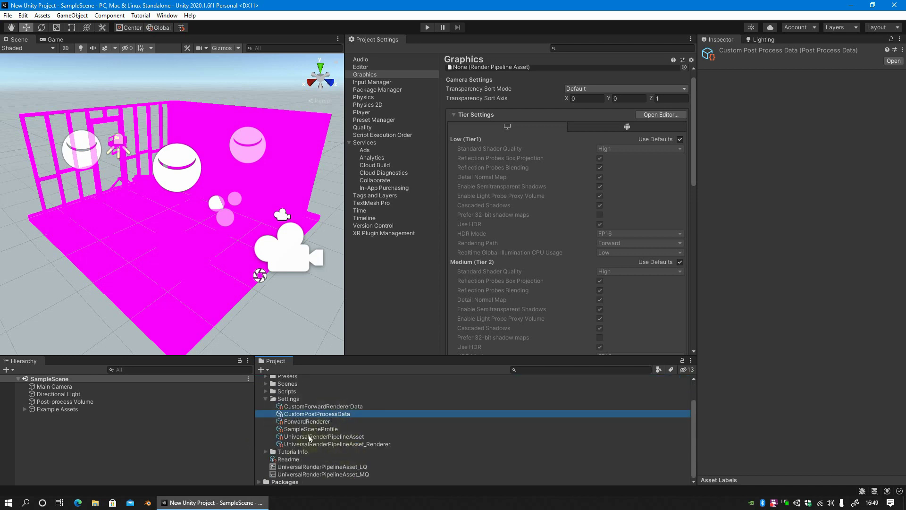
pyautogui.click(330, 444)
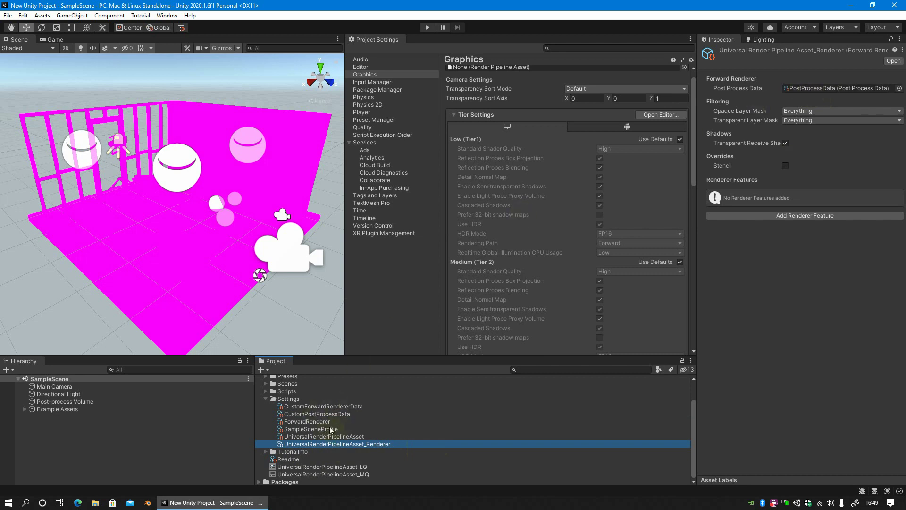
# - Set UniversalRenderPipelineAsset_Renderer's Post Process Data to CustomPostProcessData, then select the ForwardRenderer asset
pyautogui.moveTo(321, 413); pyautogui.dragTo(816, 92)
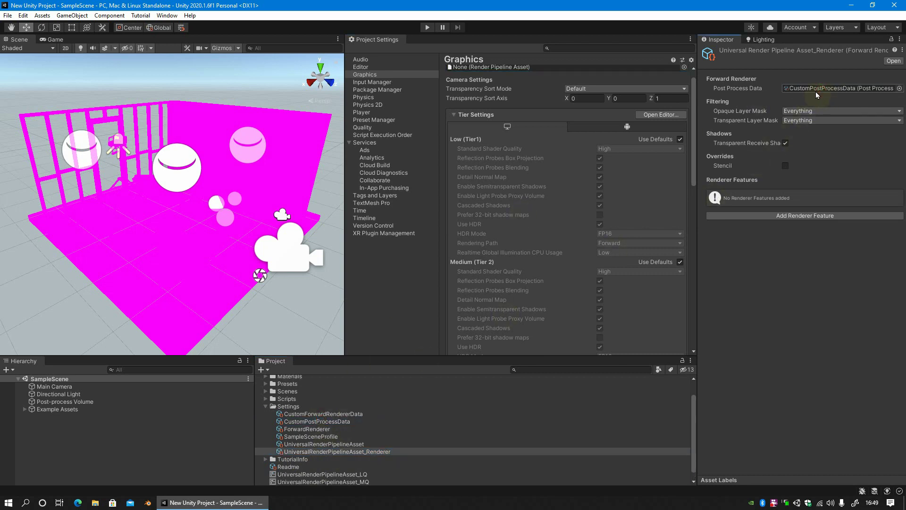
pyautogui.click(340, 446)
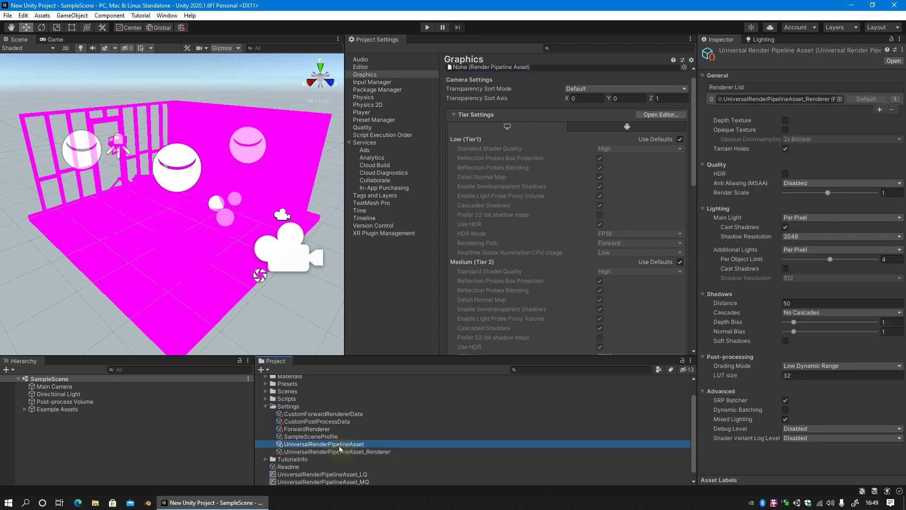
pyautogui.click(779, 100)
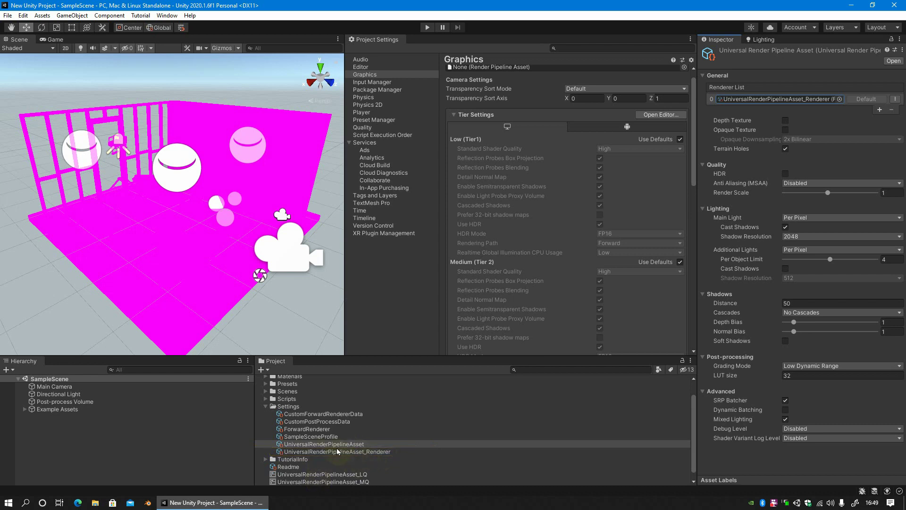
pyautogui.click(312, 429)
# - Delete the ForwardRenderer asset from the Settings folder, confirming the deletion
pyautogui.rightClick(311, 429)
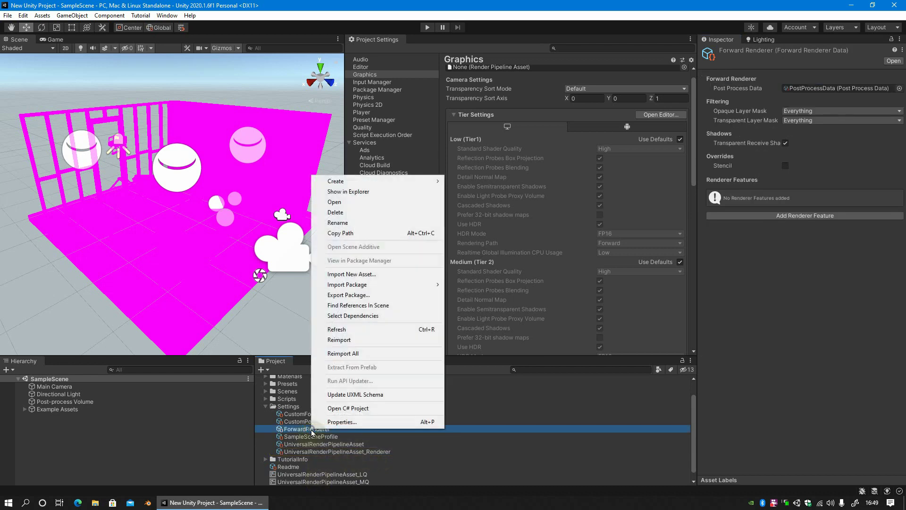
pyautogui.click(344, 213)
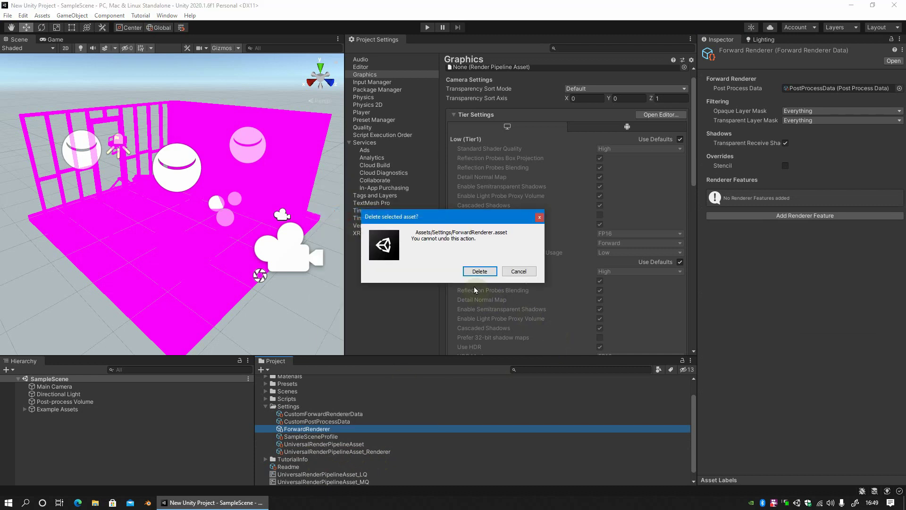
pyautogui.click(474, 273)
pyautogui.click(317, 430)
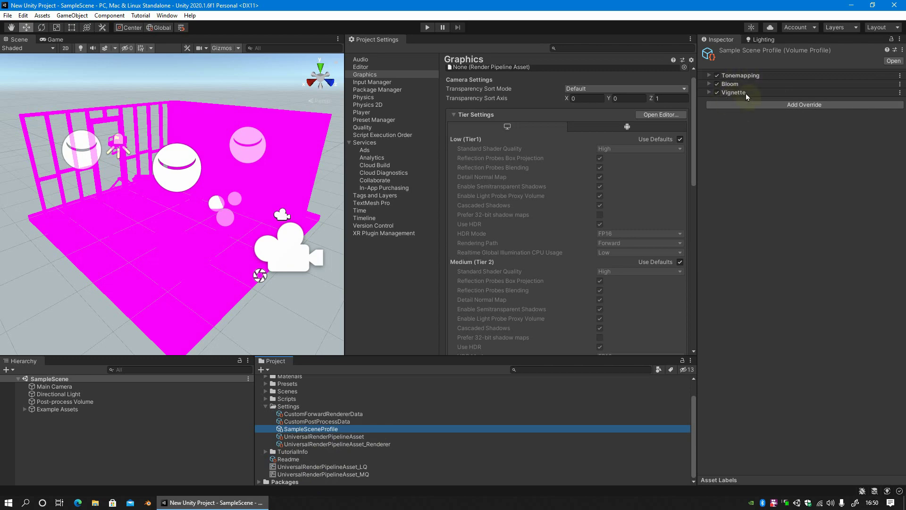
# - Save the Sample Scene Profile's current settings as a preset named VolumeProfile
pyautogui.click(894, 50)
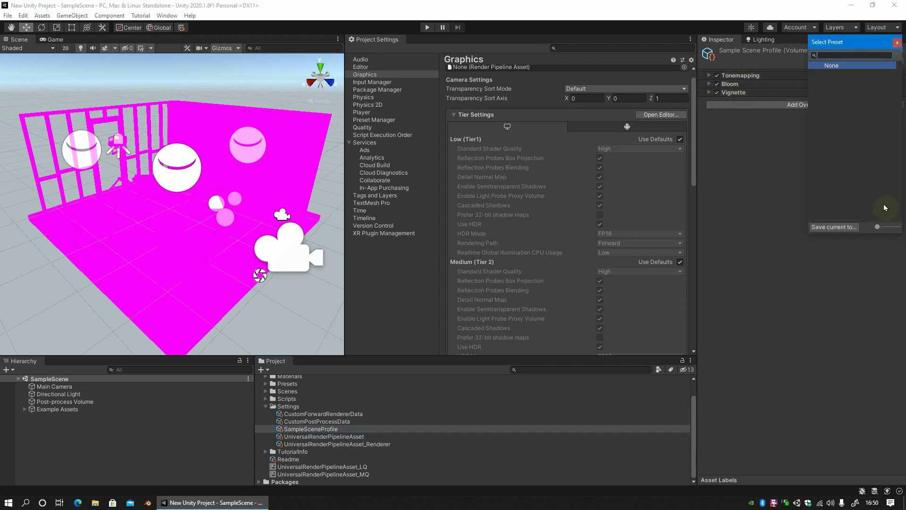
pyautogui.click(834, 227)
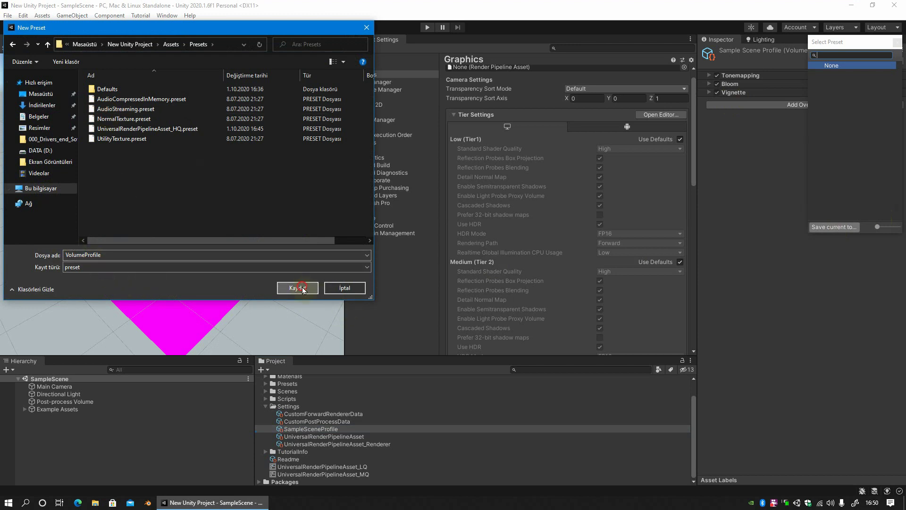
pyautogui.click(302, 288)
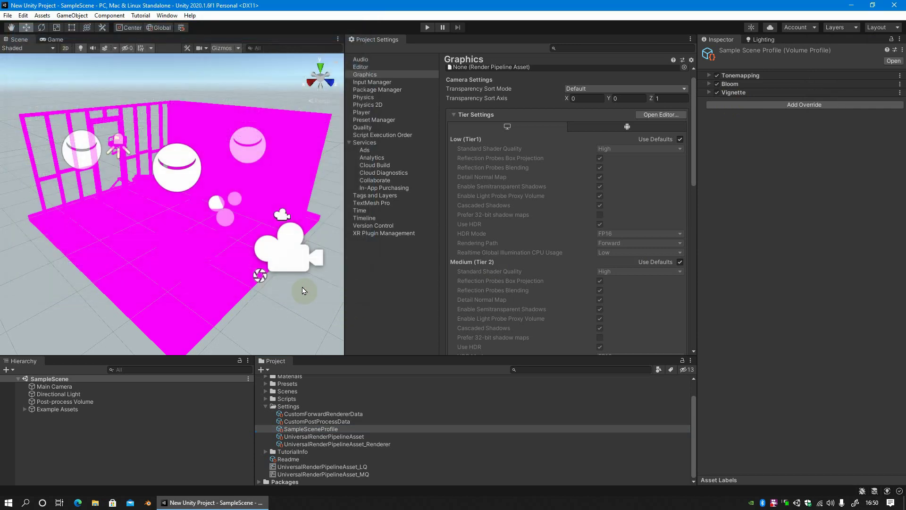
# - Delete the SampleSceneProfile asset from the Settings folder
pyautogui.click(302, 430)
pyautogui.rightClick(303, 429)
pyautogui.click(342, 209)
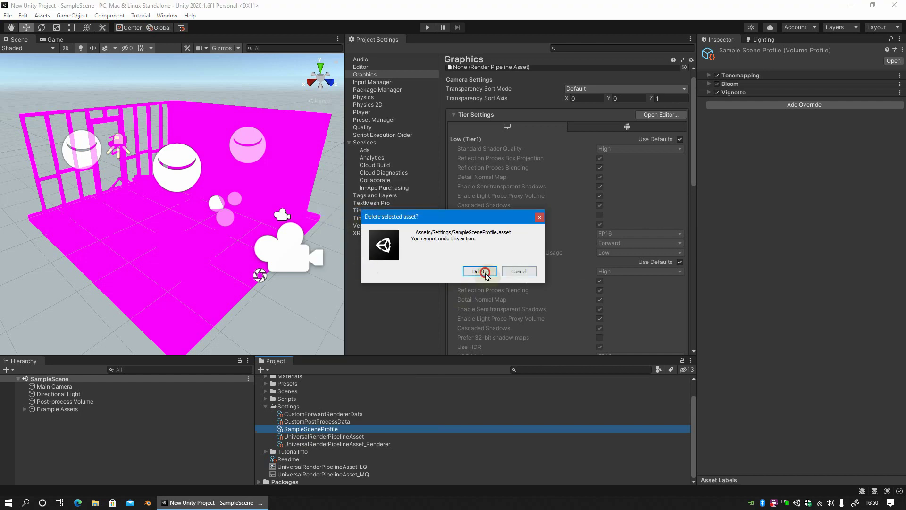
pyautogui.click(537, 269)
pyautogui.click(313, 437)
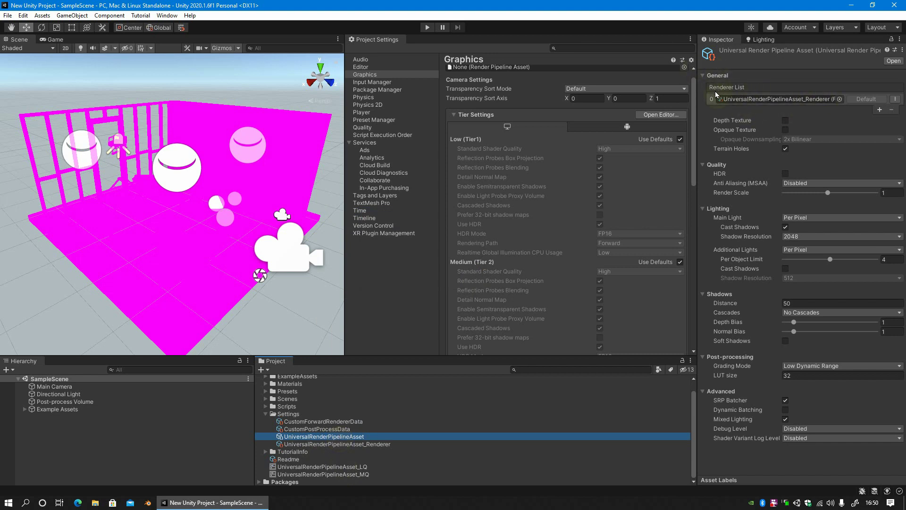
pyautogui.click(750, 101)
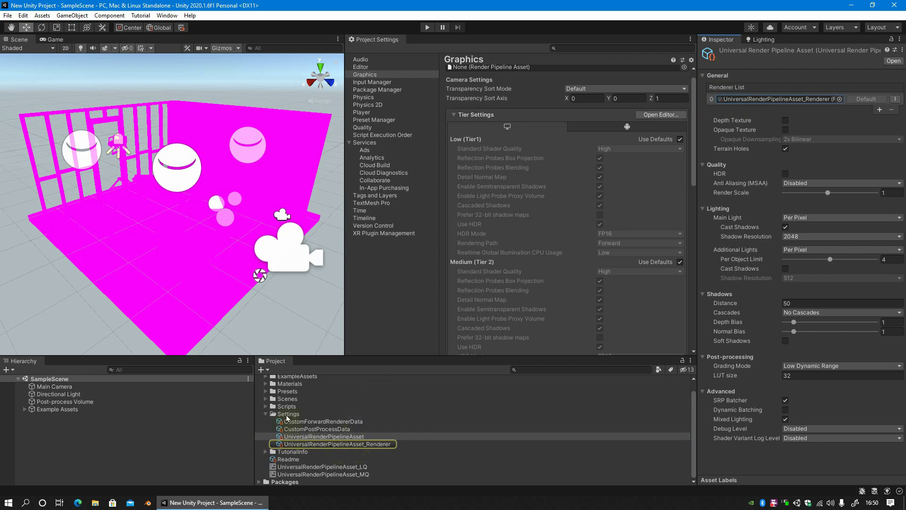
pyautogui.rightClick(288, 414)
pyautogui.click(352, 167)
pyautogui.moveTo(484, 235)
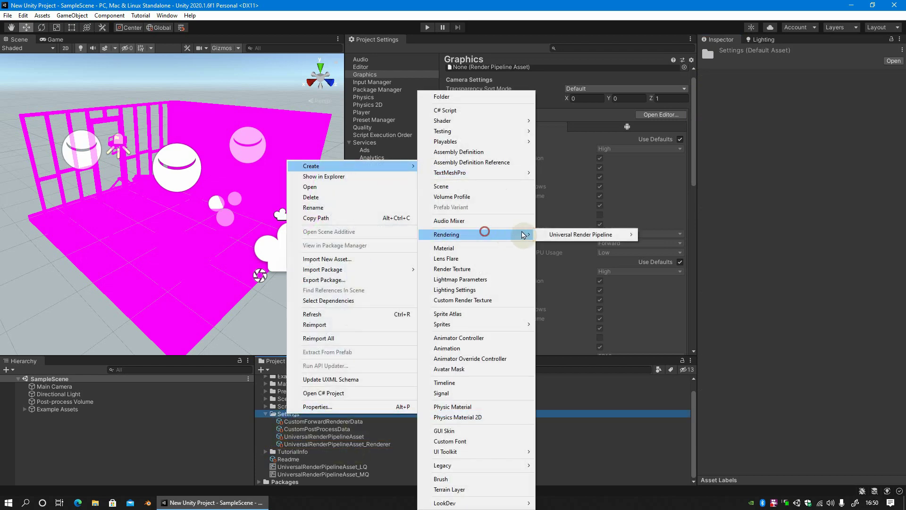
pyautogui.moveTo(573, 235)
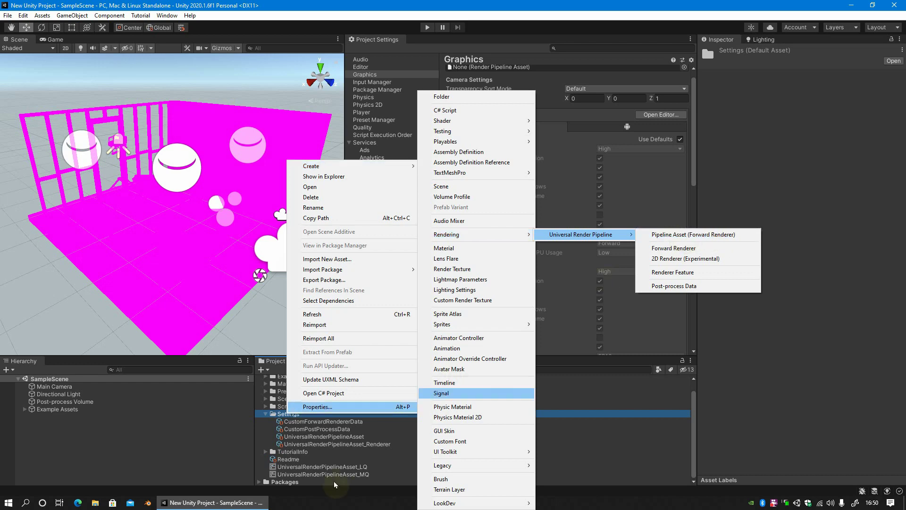
pyautogui.click(353, 445)
pyautogui.click(352, 444)
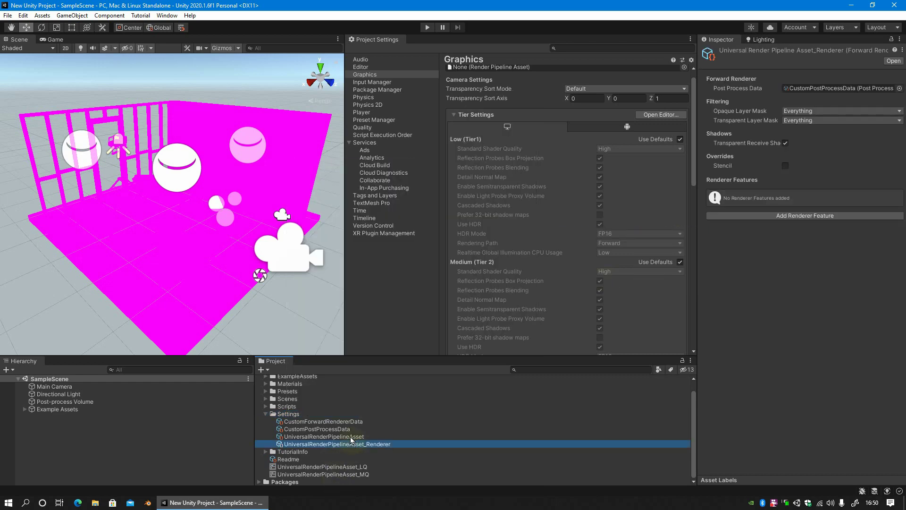
pyautogui.click(351, 436)
pyautogui.click(350, 444)
pyautogui.click(815, 88)
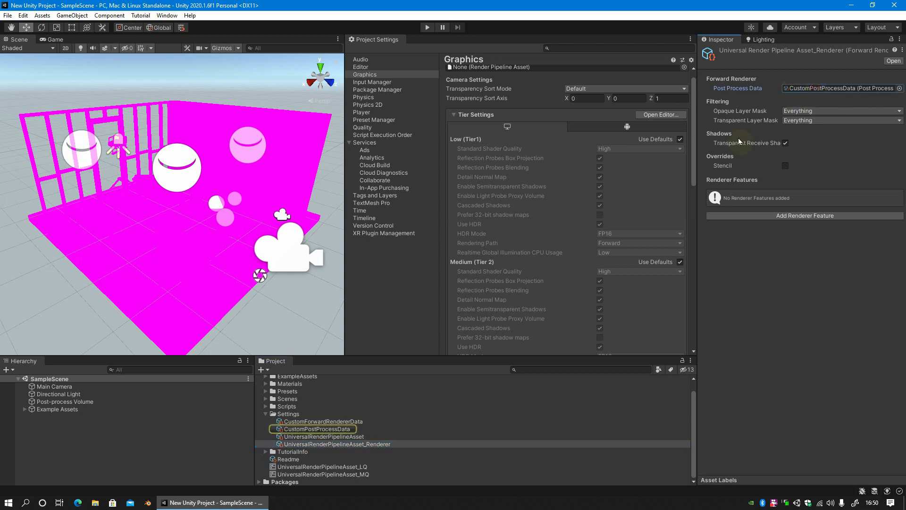
pyautogui.click(305, 429)
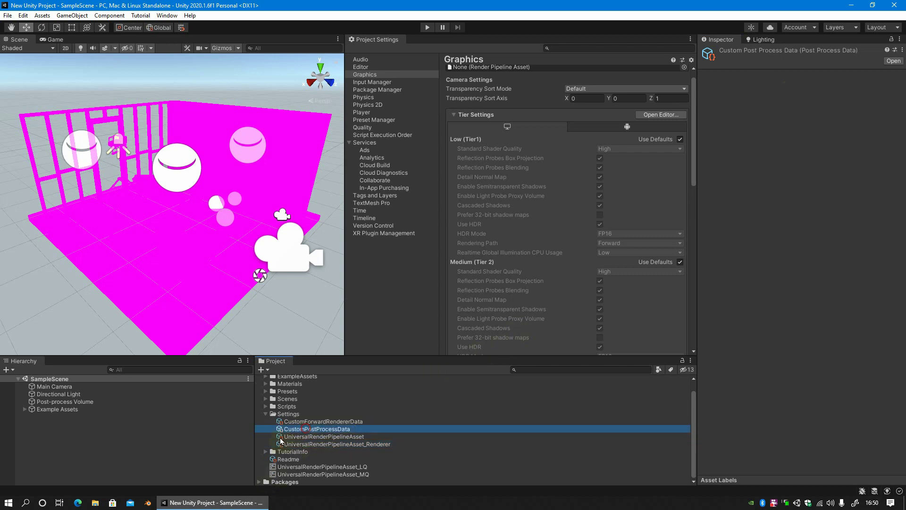
pyautogui.click(342, 421)
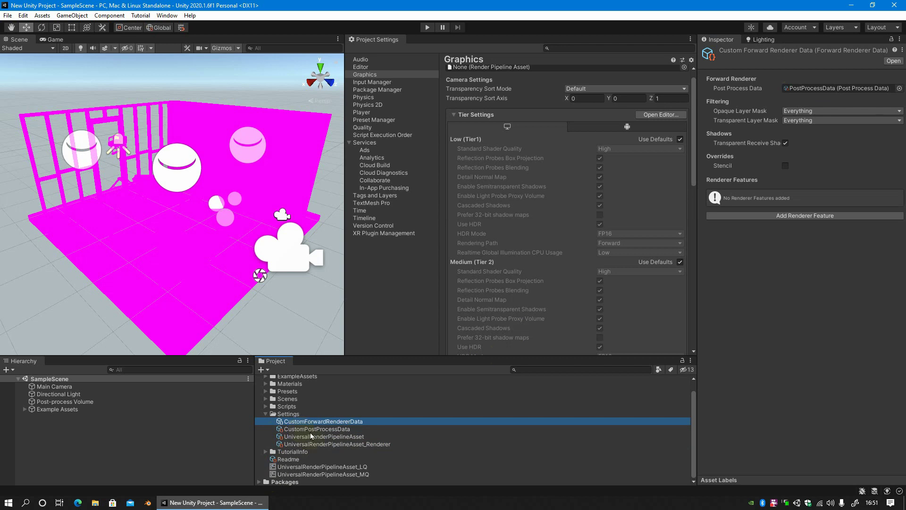
pyautogui.rightClick(325, 424)
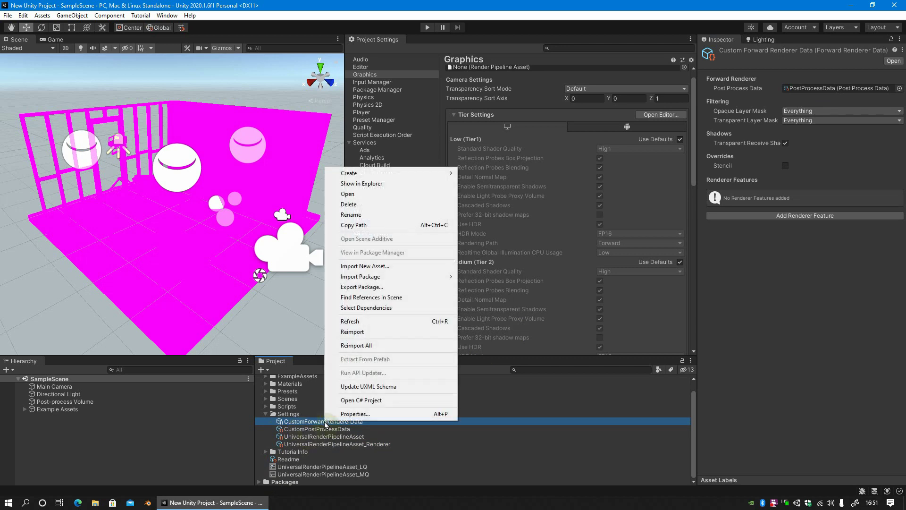
# - Browse the Settings folder's Create options without creating any new asset
pyautogui.click(302, 414)
pyautogui.click(299, 415)
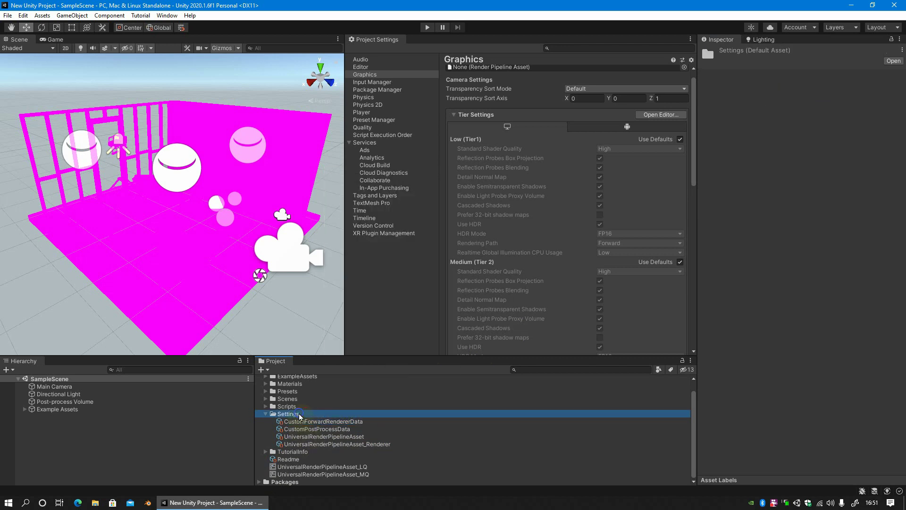
pyautogui.rightClick(299, 415)
pyautogui.click(347, 163)
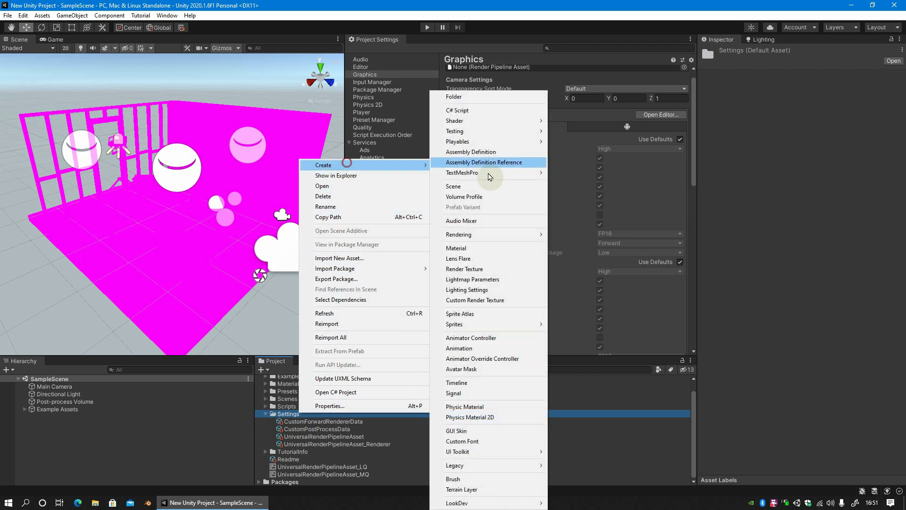
pyautogui.moveTo(500, 234)
pyautogui.moveTo(595, 235)
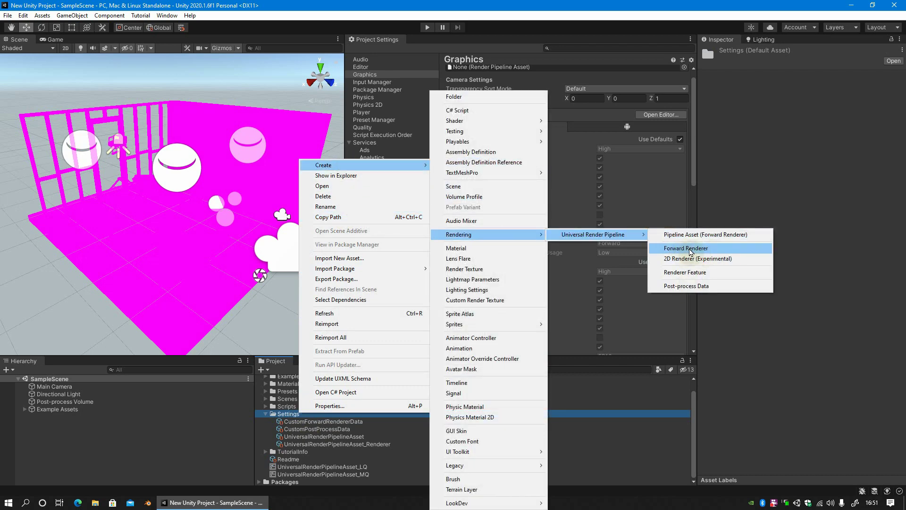
pyautogui.click(285, 441)
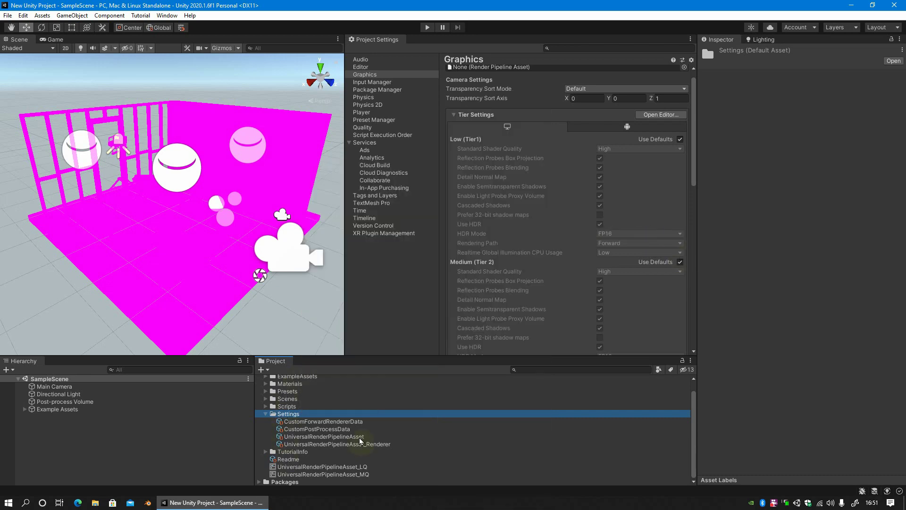
# - Delete the CustomForwardRendererData asset from the Settings folder, confirming the deletion
pyautogui.click(358, 437)
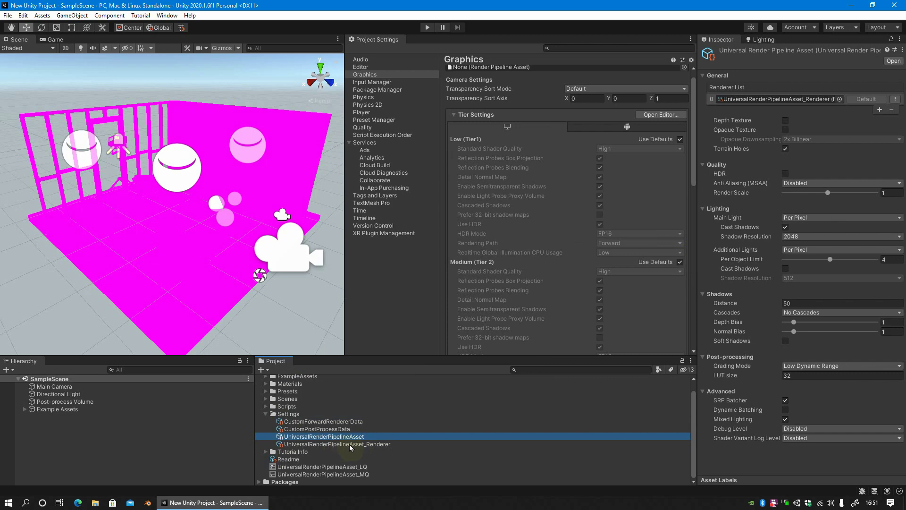
pyautogui.click(349, 444)
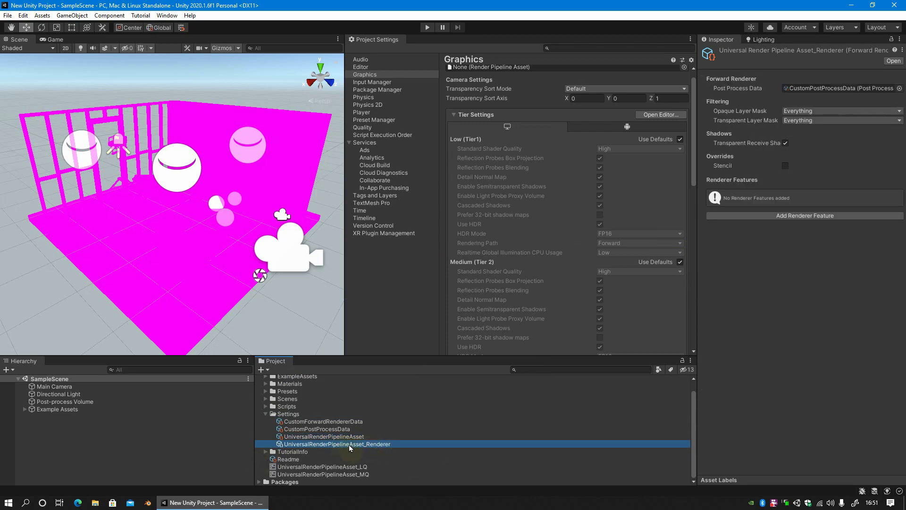
pyautogui.click(339, 420)
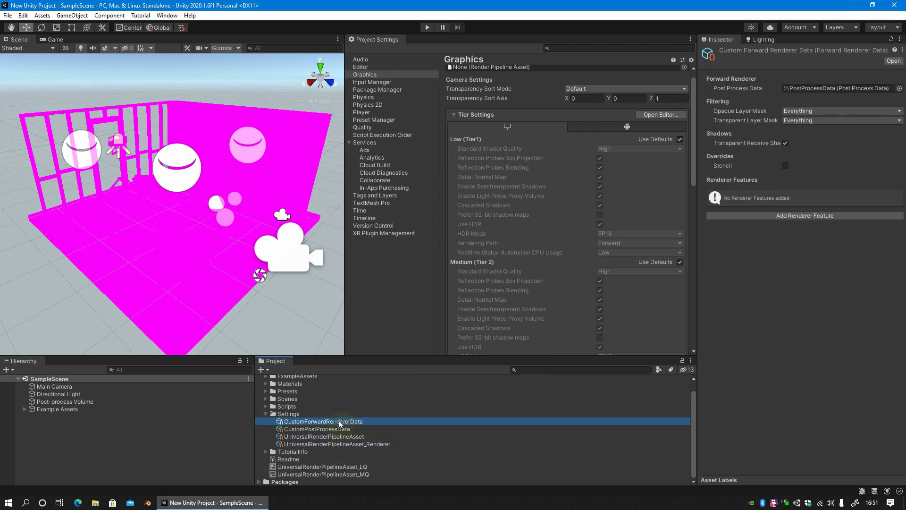
pyautogui.rightClick(339, 420)
pyautogui.click(363, 203)
pyautogui.click(485, 271)
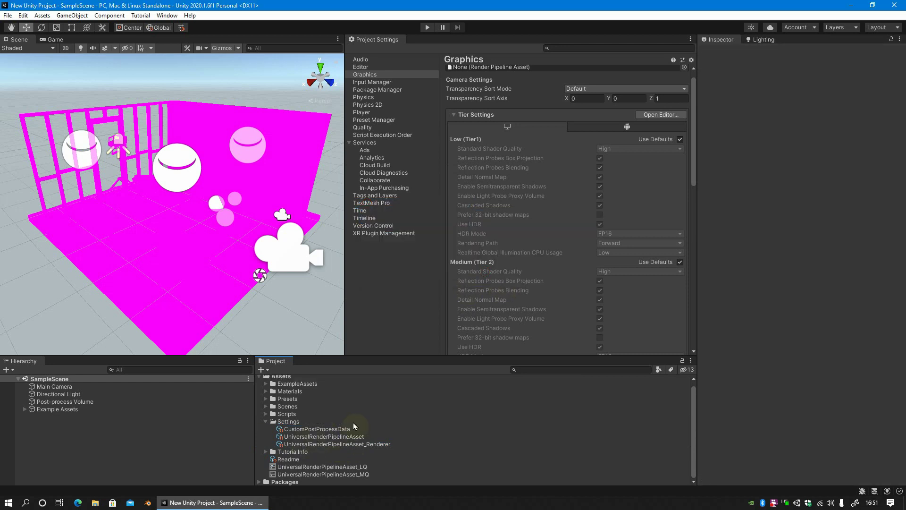
# - Duplicate UniversalRenderPipelineAsset twice and rename the original to UniversalRenderPipelineAsset_HQ
pyautogui.click(327, 435)
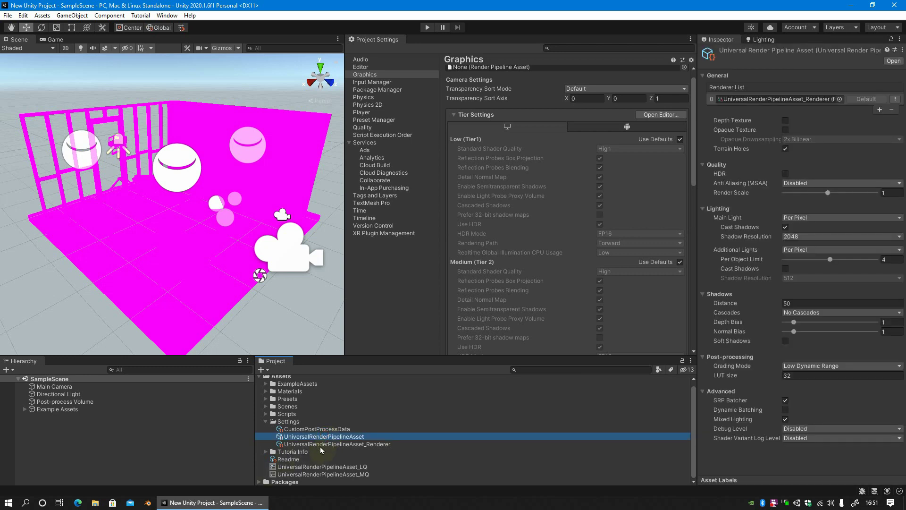
pyautogui.hotkey('ctrl', 'd')
pyautogui.hotkey('ctrl', 'd')
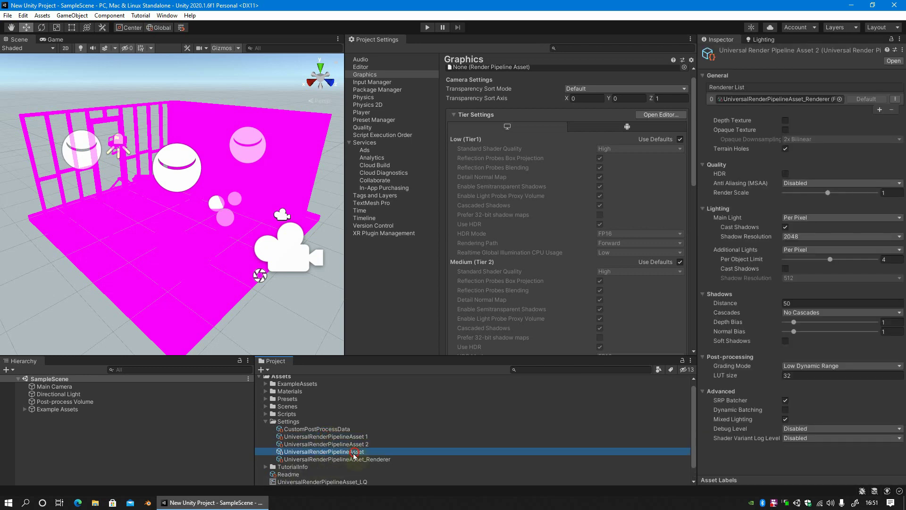
pyautogui.click(348, 452)
pyautogui.click(352, 452)
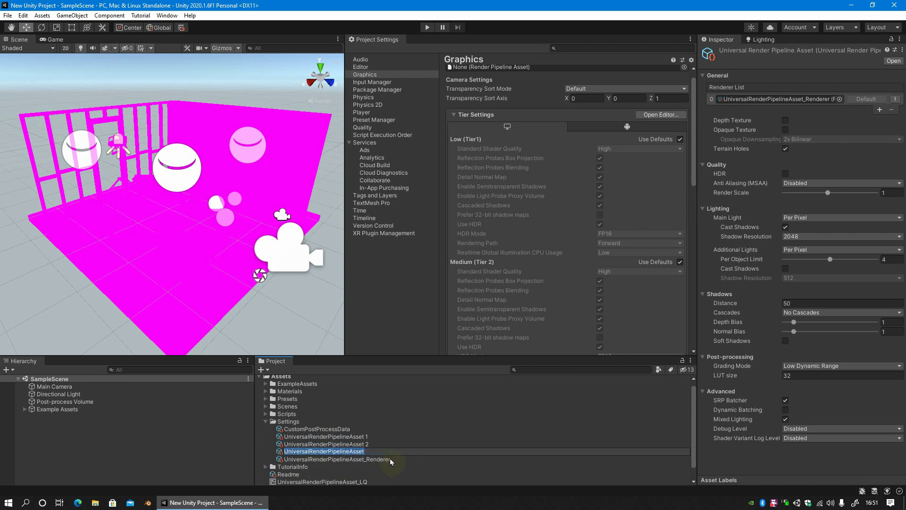
pyautogui.write('_HQ')
pyautogui.press('Return')
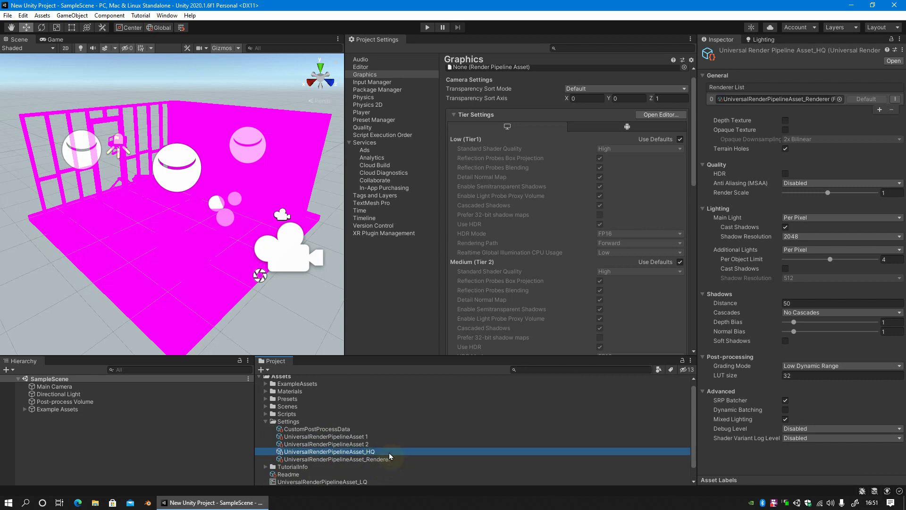
# - Rename the two copies to UniversalRenderPipelineAsset_MQ and UniversalRenderPipelineAsset_LQ
pyautogui.click(367, 436)
pyautogui.click(373, 437)
pyautogui.press('BackSpace')
pyautogui.press('BackSpace')
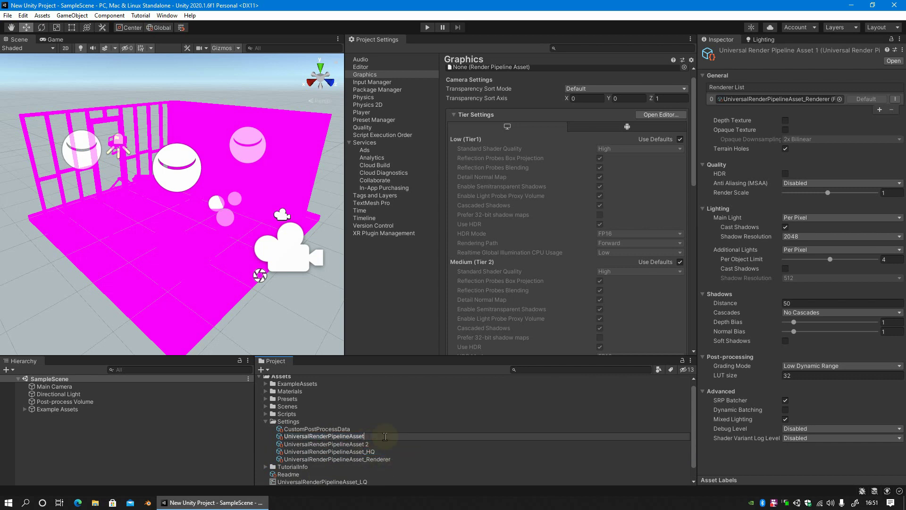
pyautogui.write('_MQ')
pyautogui.press('Return')
pyautogui.click(385, 437)
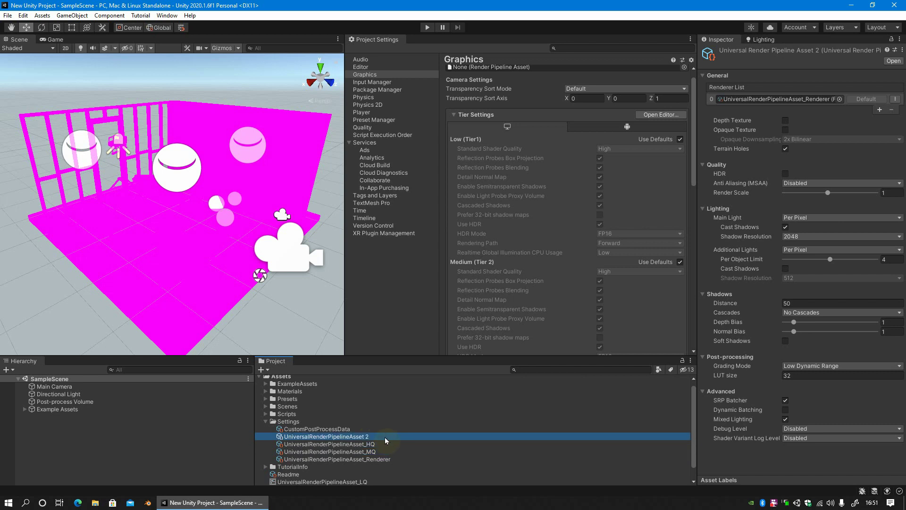
pyautogui.click(385, 437)
pyautogui.write('_LQ')
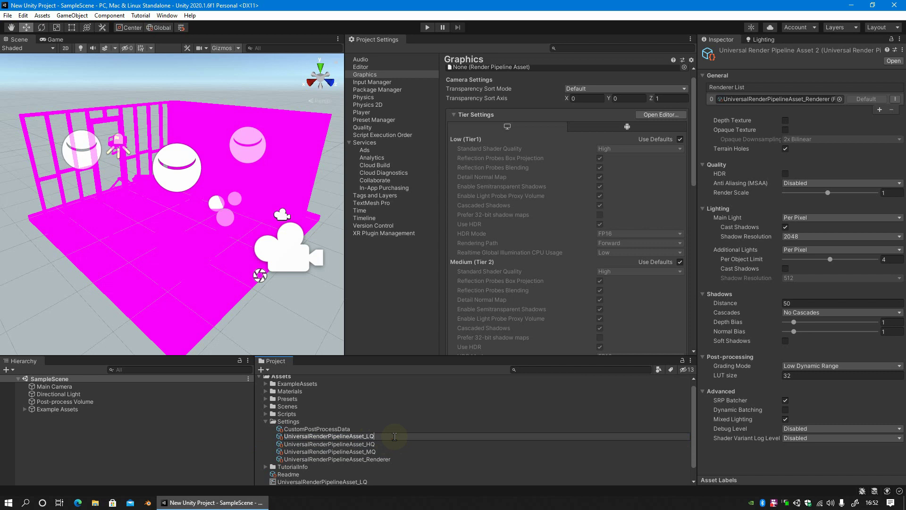
pyautogui.press('Return')
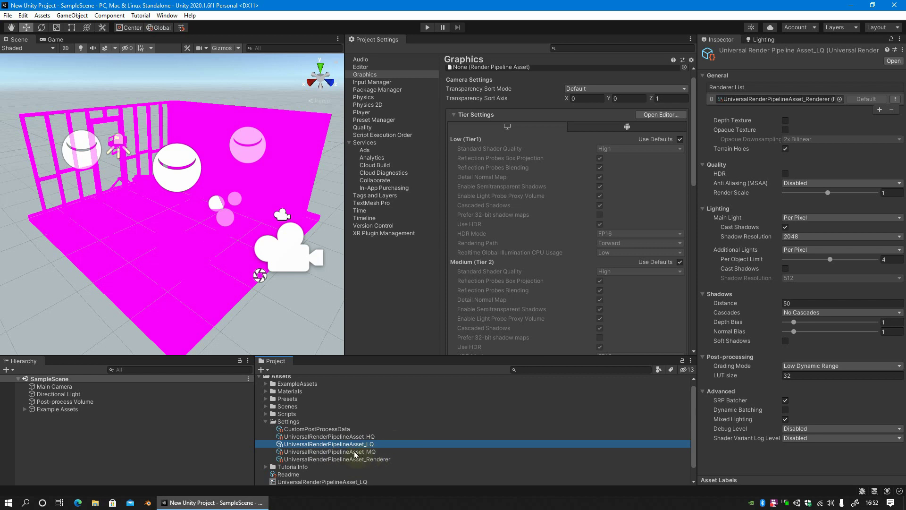
pyautogui.press('Up')
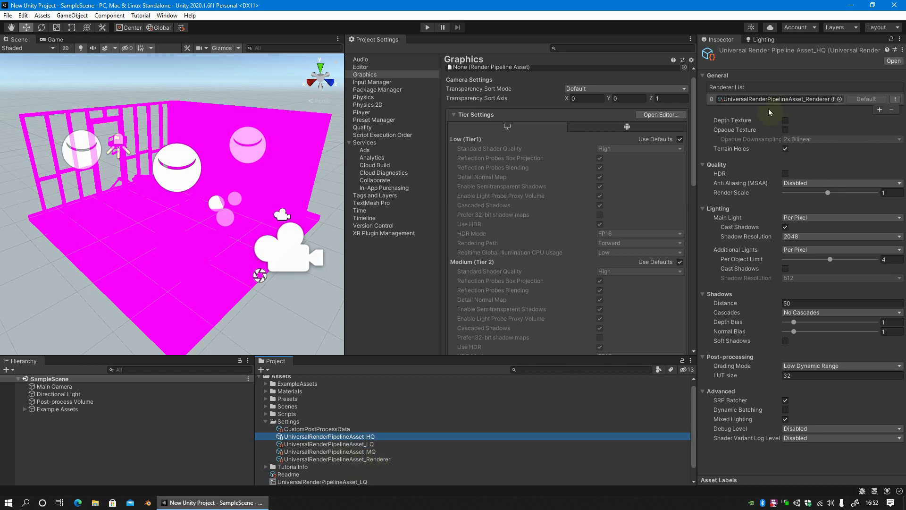
# - Apply the UniversalRenderPipelineAsset_HQ preset to the HQ pipeline asset
pyautogui.click(755, 182)
pyautogui.click(895, 50)
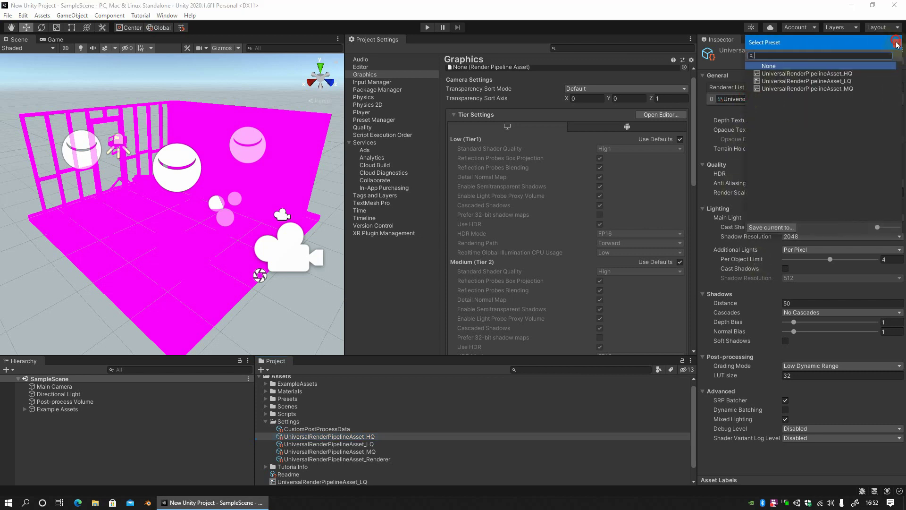
pyautogui.click(755, 105)
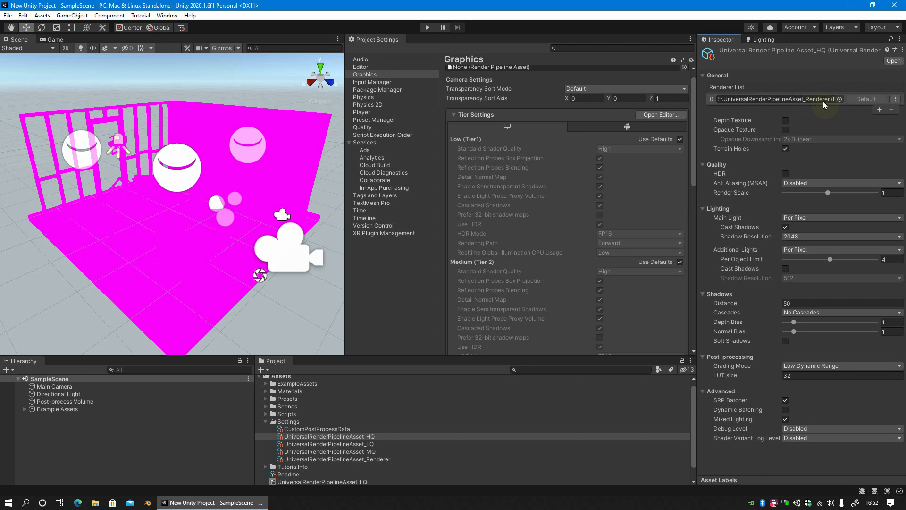
pyautogui.click(895, 49)
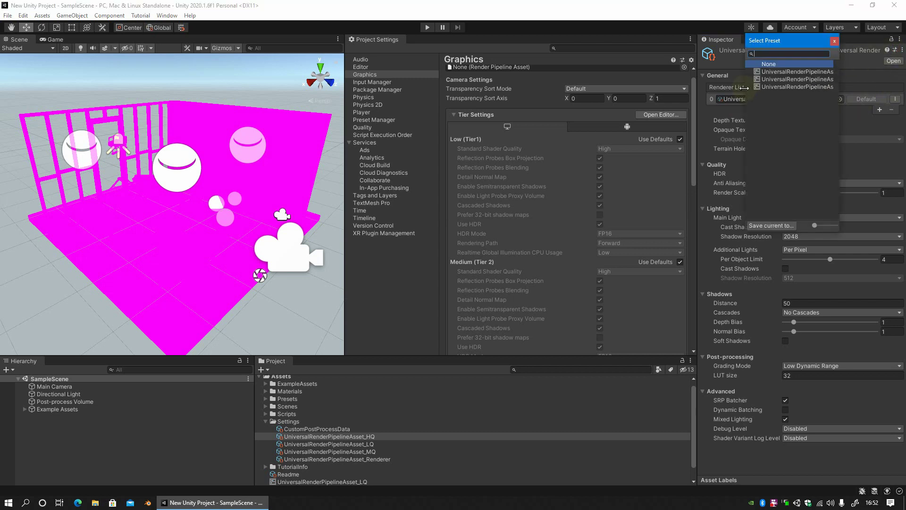
pyautogui.moveTo(746, 87); pyautogui.dragTo(712, 94)
pyautogui.click(767, 72)
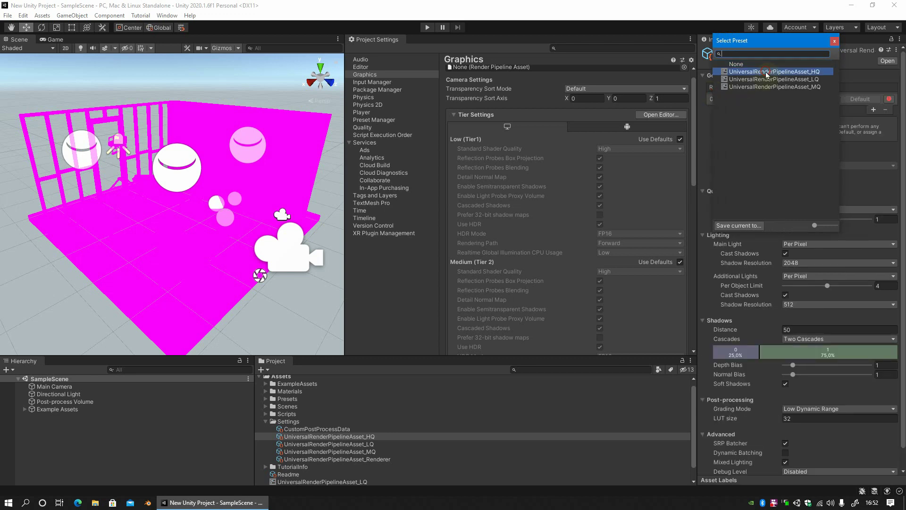
pyautogui.doubleClick(766, 73)
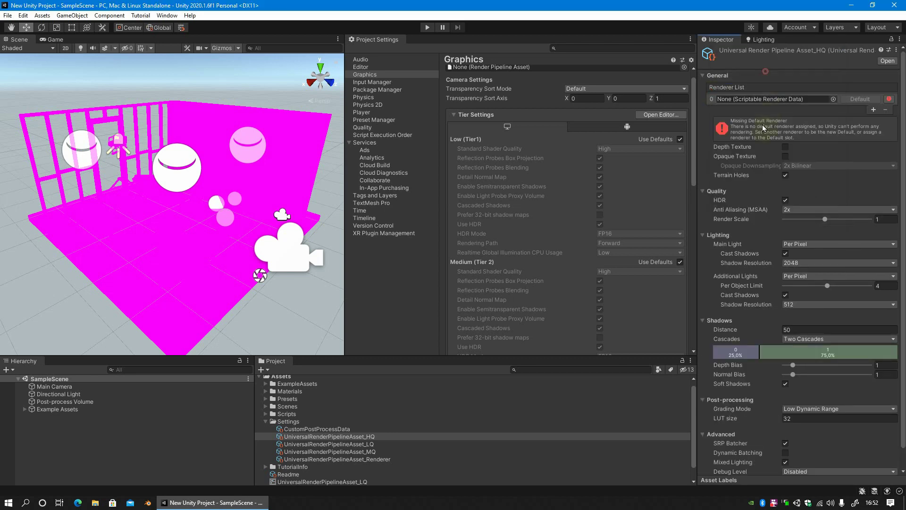
# - Assign UniversalRenderPipelineAsset_Renderer to the HQ asset's empty Renderer List slot
pyautogui.click(769, 98)
pyautogui.click(834, 99)
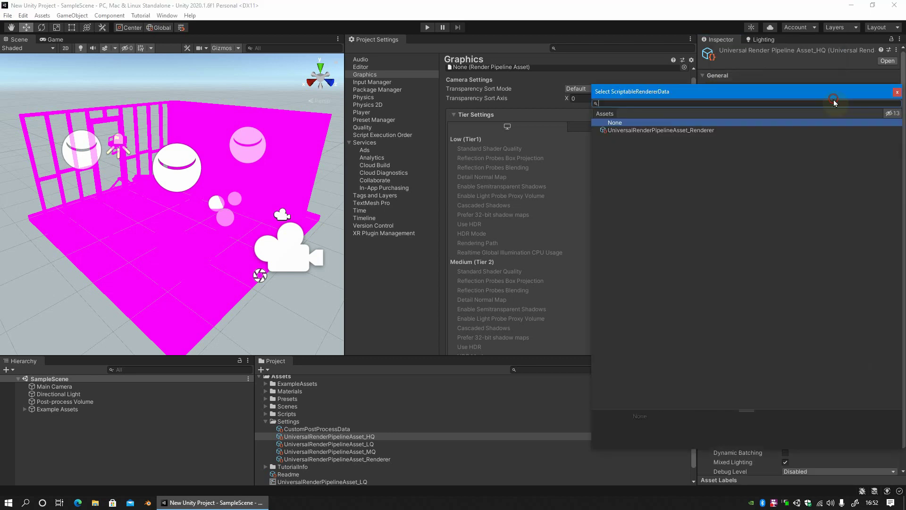
pyautogui.doubleClick(657, 129)
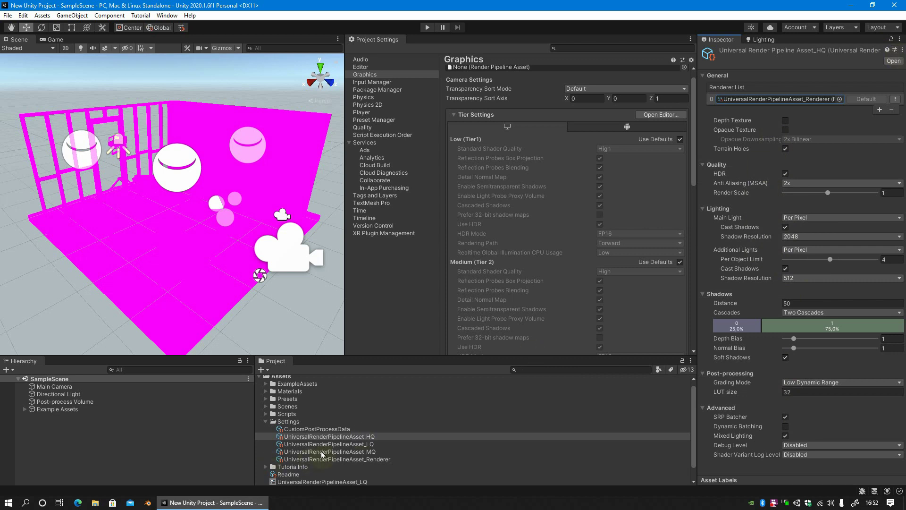
# - Apply the MQ preset to UniversalRenderPipelineAsset_MQ and reassign UniversalRenderPipelineAsset_Renderer as its renderer
pyautogui.click(373, 451)
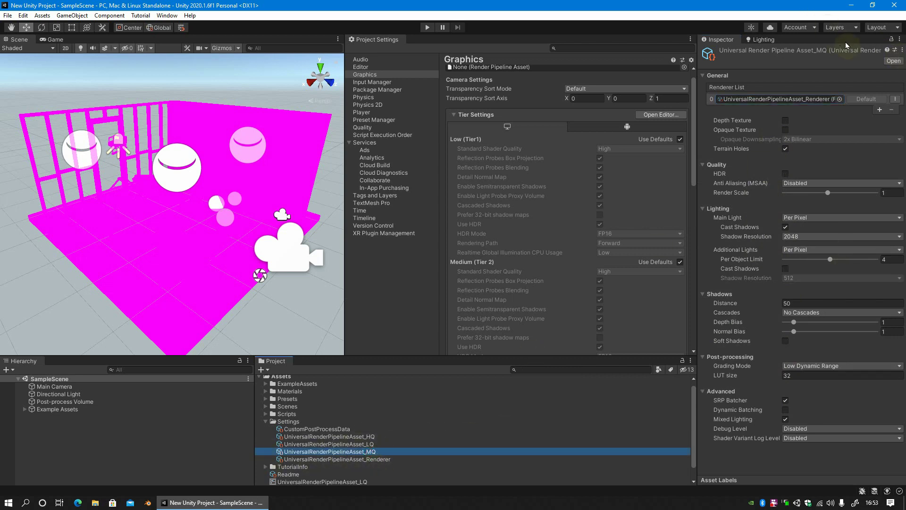
pyautogui.click(896, 50)
pyautogui.click(823, 72)
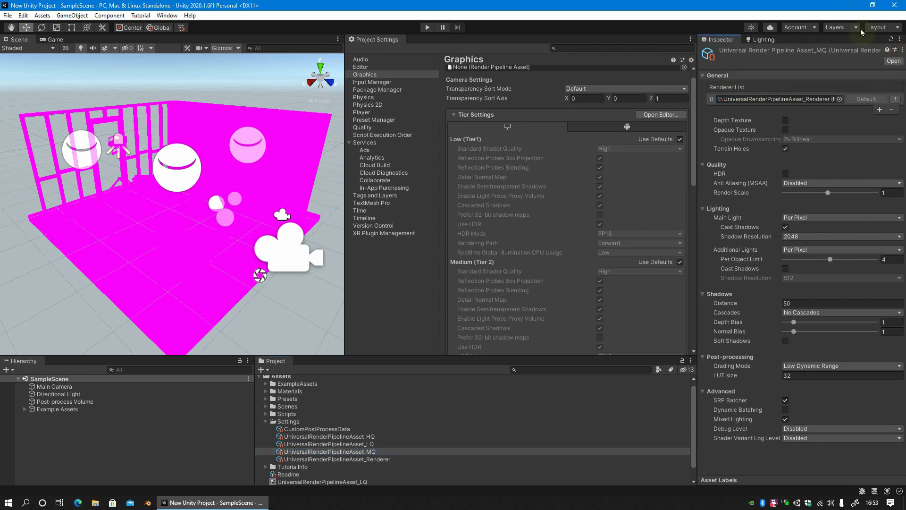
pyautogui.click(896, 50)
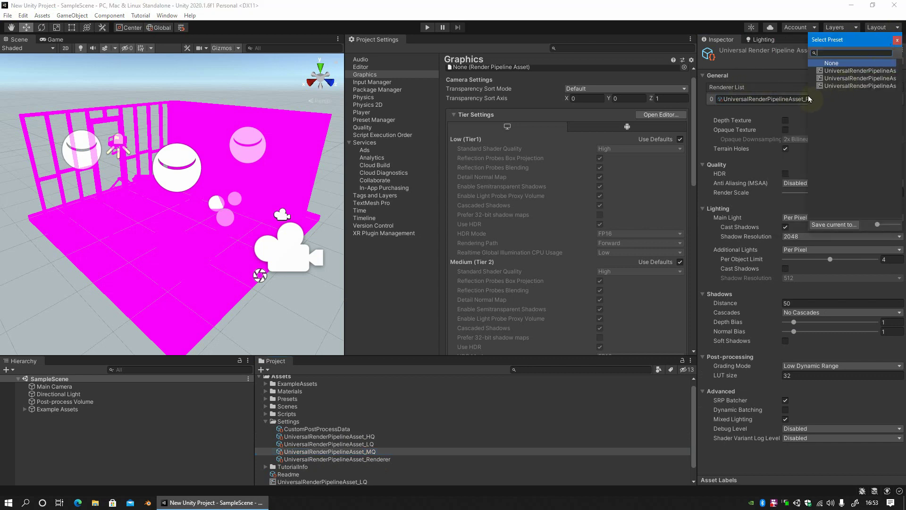
pyautogui.moveTo(806, 99); pyautogui.dragTo(751, 98)
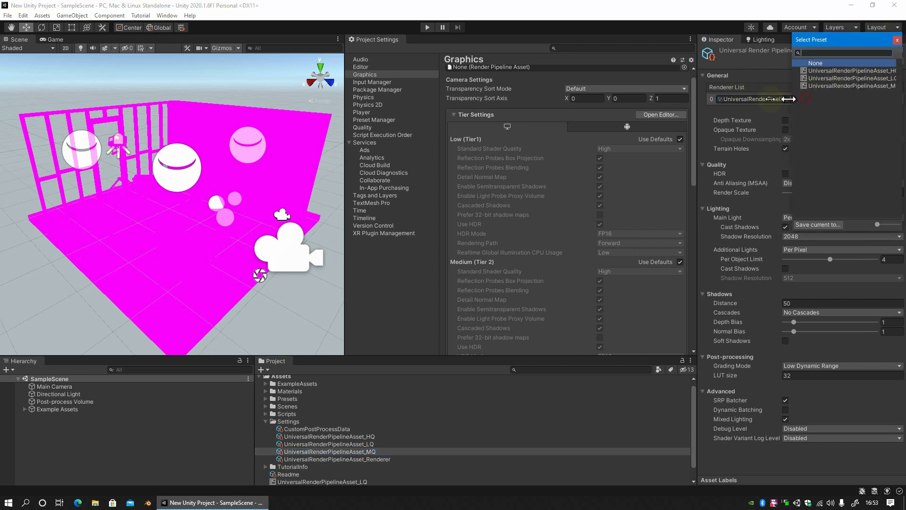
pyautogui.click(846, 86)
pyautogui.click(846, 86)
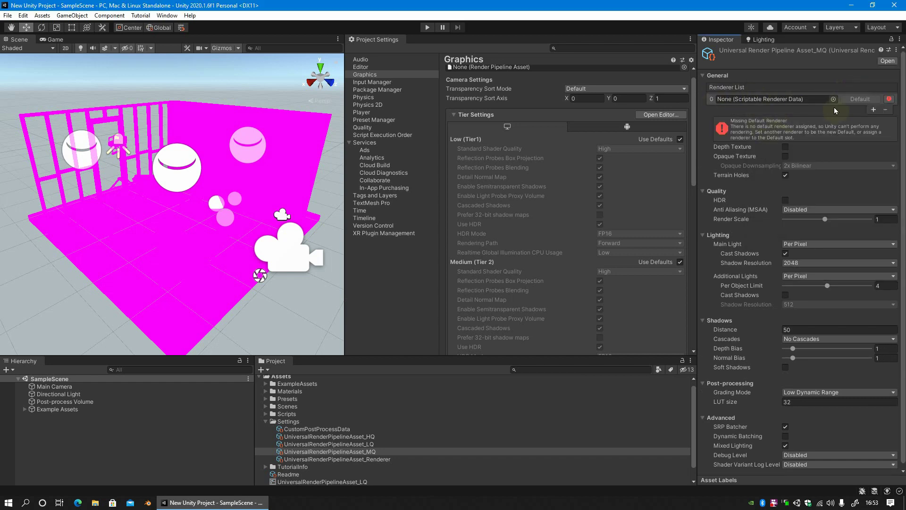
pyautogui.click(833, 99)
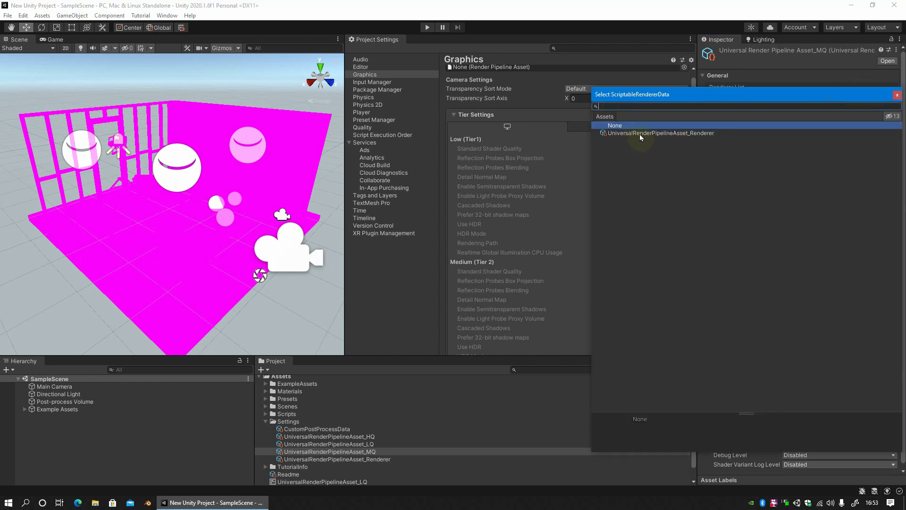
pyautogui.doubleClick(640, 134)
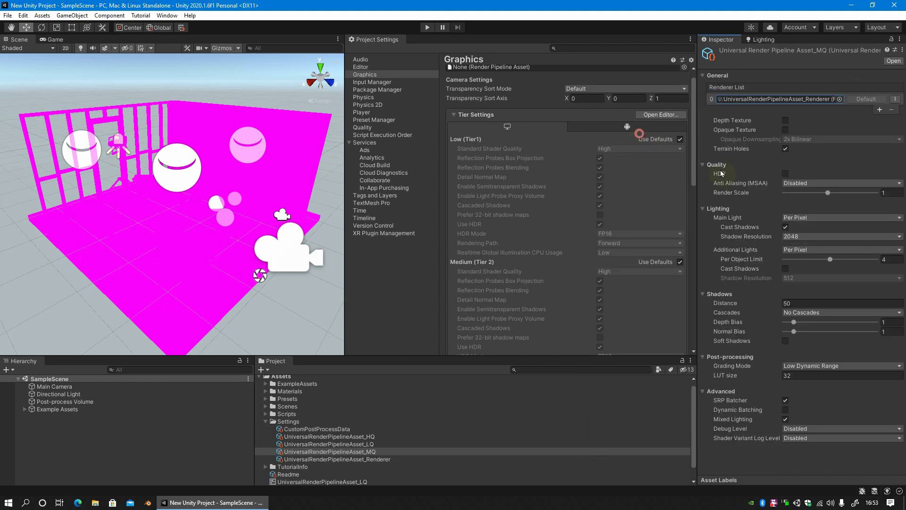
# - Apply the LQ preset to UniversalRenderPipelineAsset_LQ and reassign UniversalRenderPipelineAsset_Renderer as its renderer
pyautogui.click(349, 445)
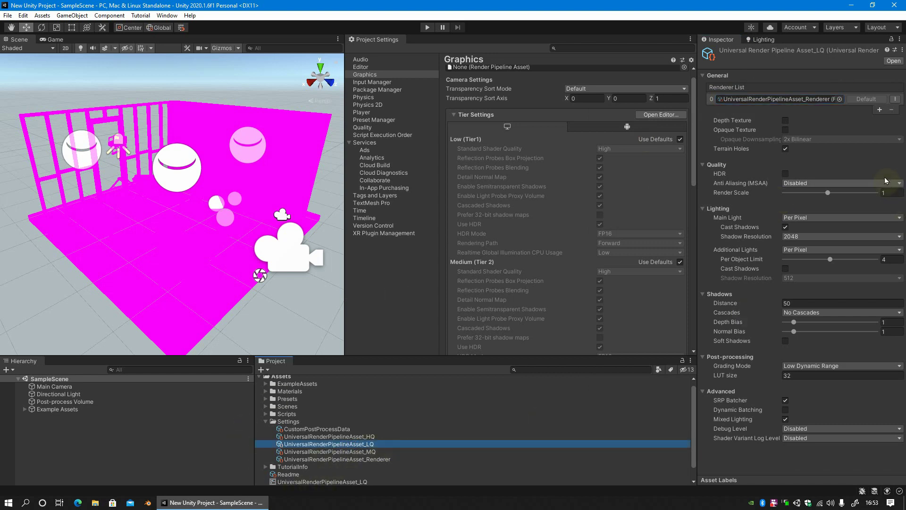
pyautogui.click(896, 50)
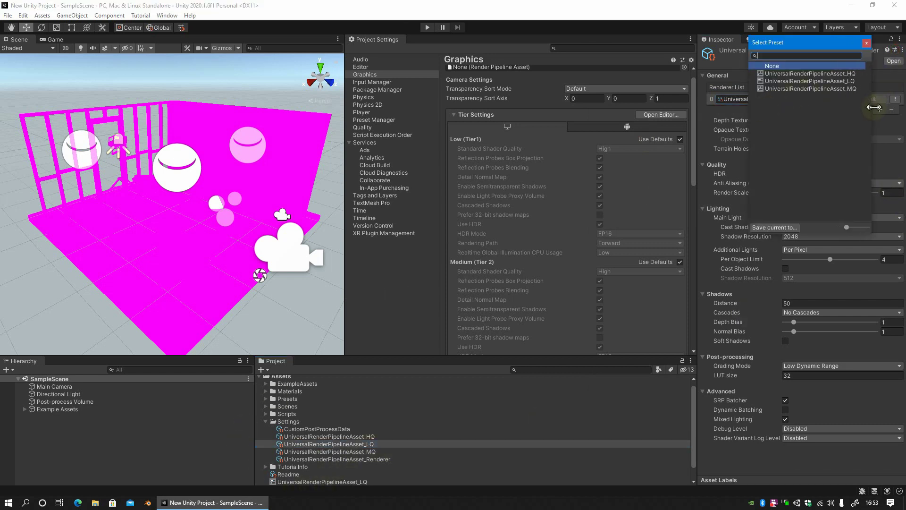
pyautogui.click(845, 81)
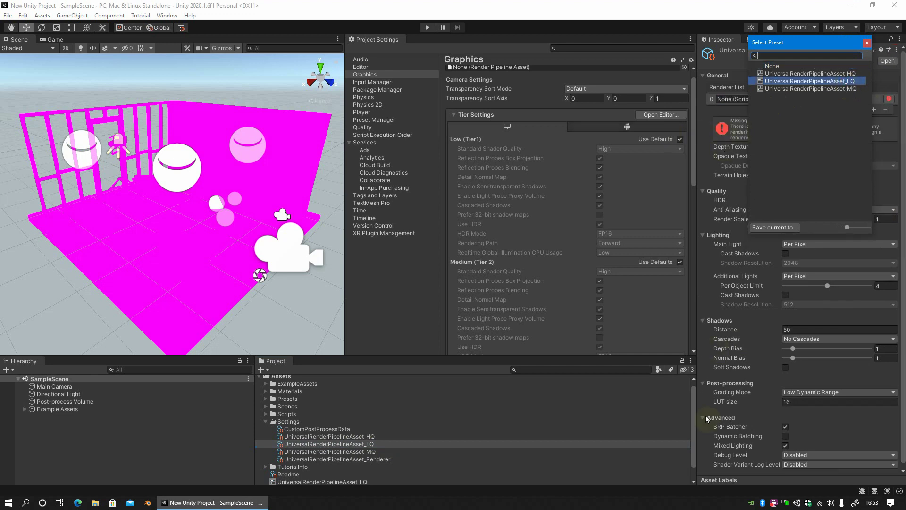
pyautogui.click(867, 43)
pyautogui.click(834, 99)
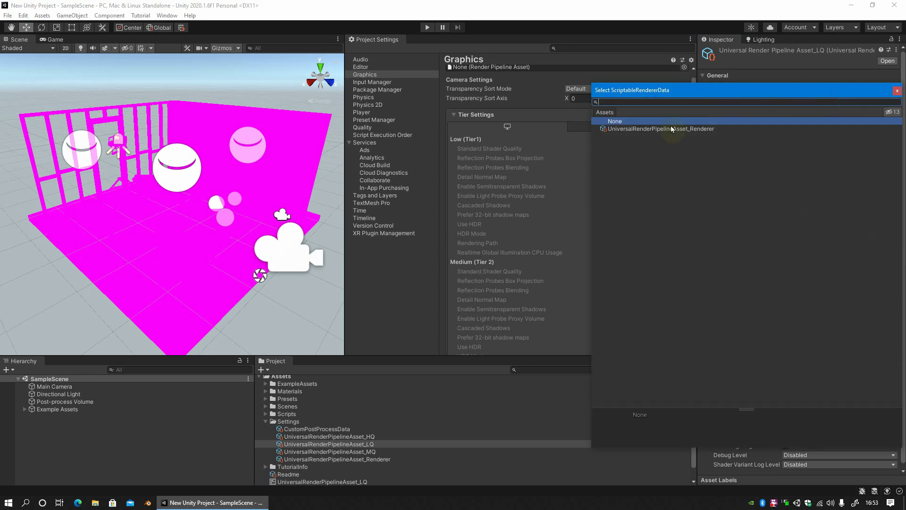
pyautogui.click(654, 128)
pyautogui.click(899, 91)
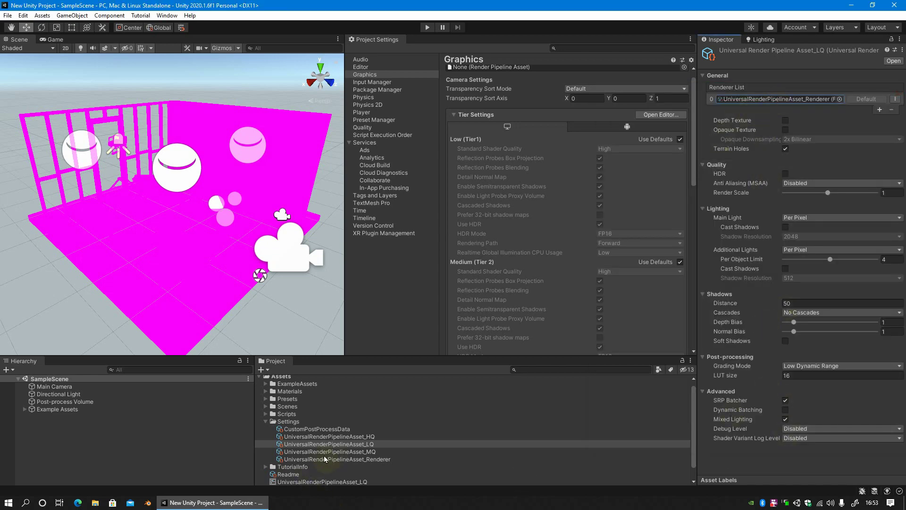
# - Review the MQ, LQ and HQ pipeline assets' settings
pyautogui.click(349, 452)
pyautogui.click(350, 444)
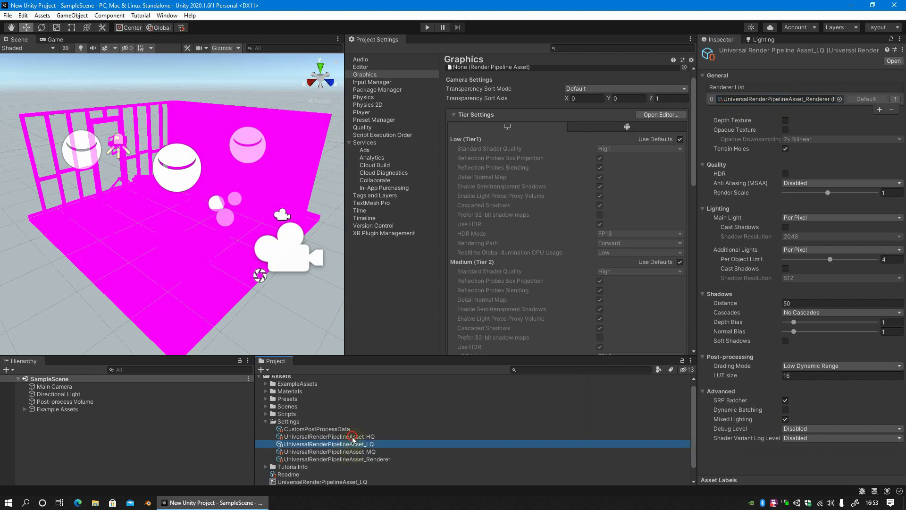
pyautogui.click(352, 437)
pyautogui.click(351, 452)
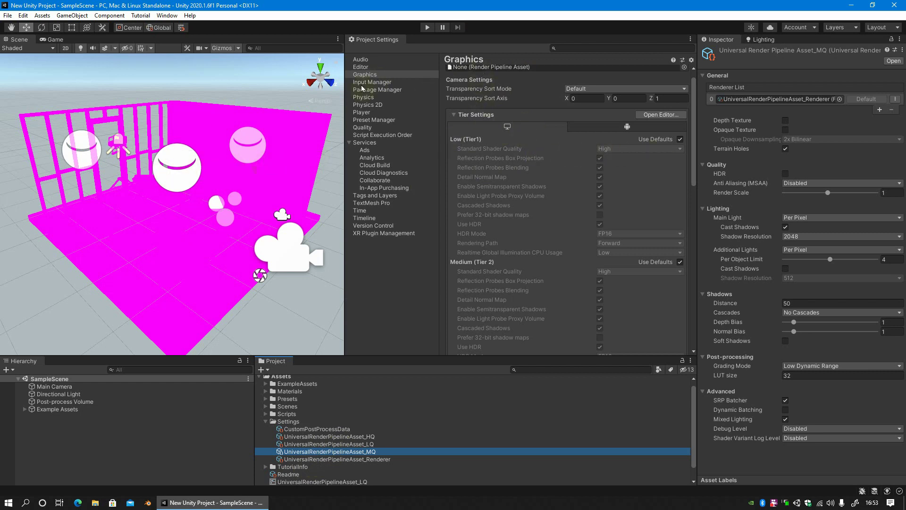
# - Set Graphics' Scriptable Render Pipeline Settings to UniversalRenderPipelineAsset_HQ, then go to the Quality page
pyautogui.scroll(1, 643, 104)
pyautogui.click(684, 83)
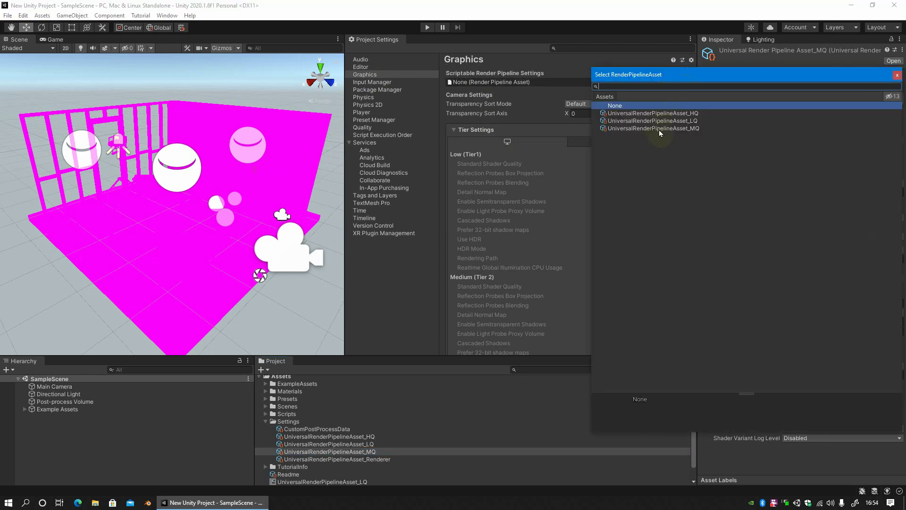
pyautogui.click(661, 113)
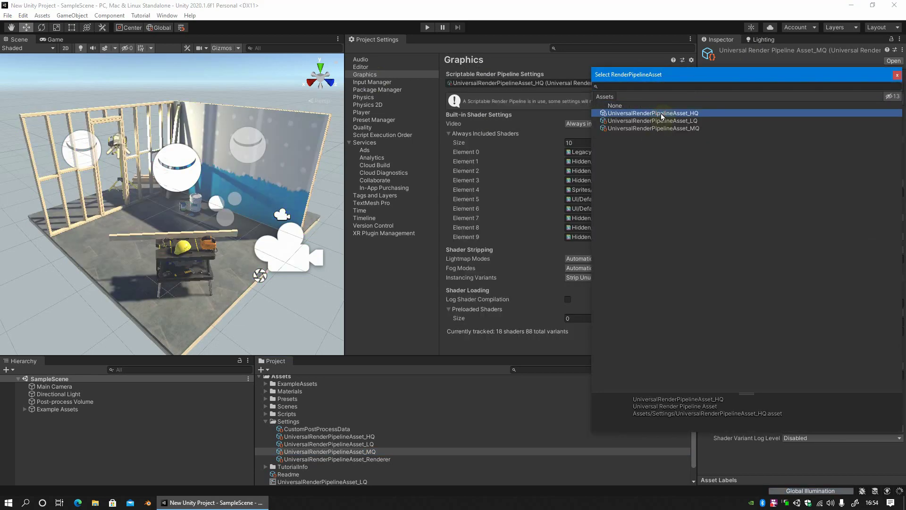
pyautogui.click(576, 149)
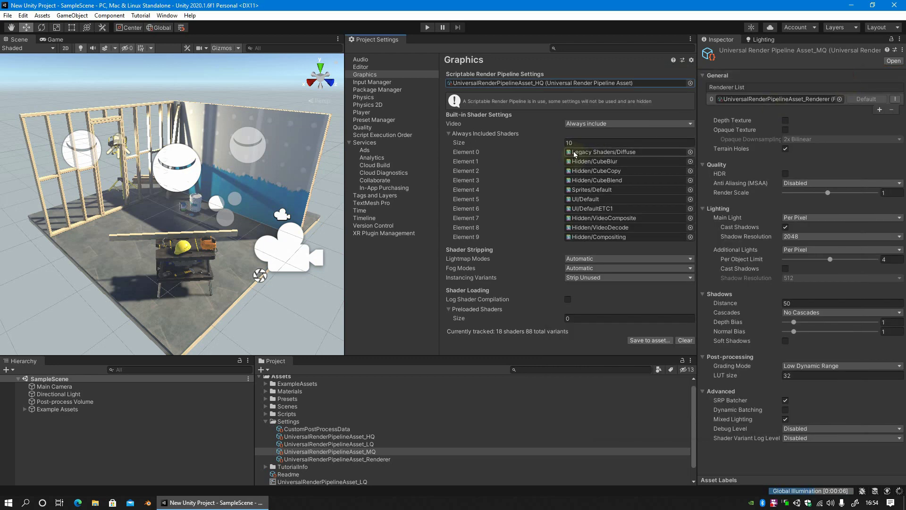
pyautogui.click(363, 127)
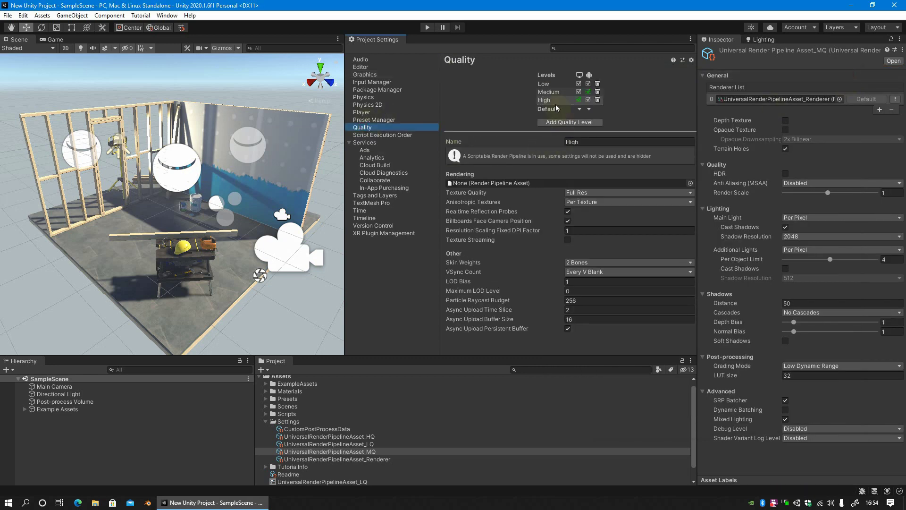
# - Reset the quality levels to their defaults and delete the Very Low level
pyautogui.click(547, 84)
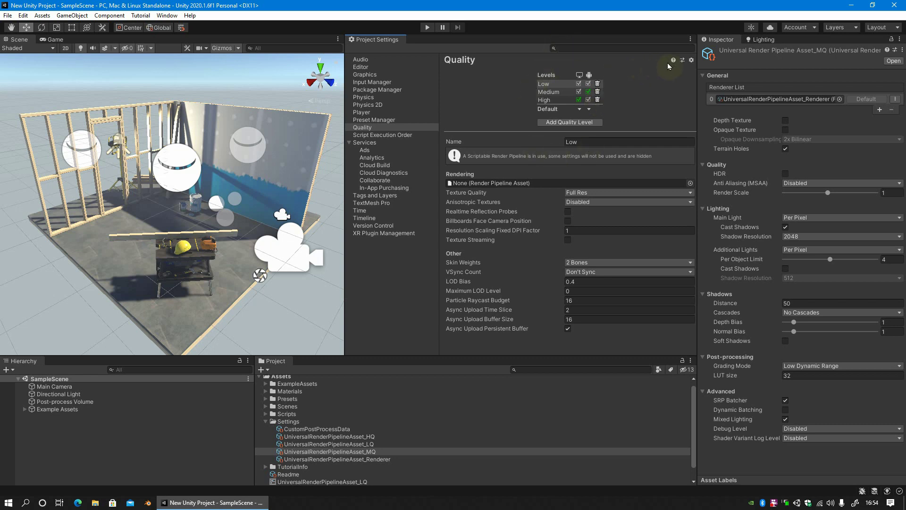
pyautogui.click(683, 61)
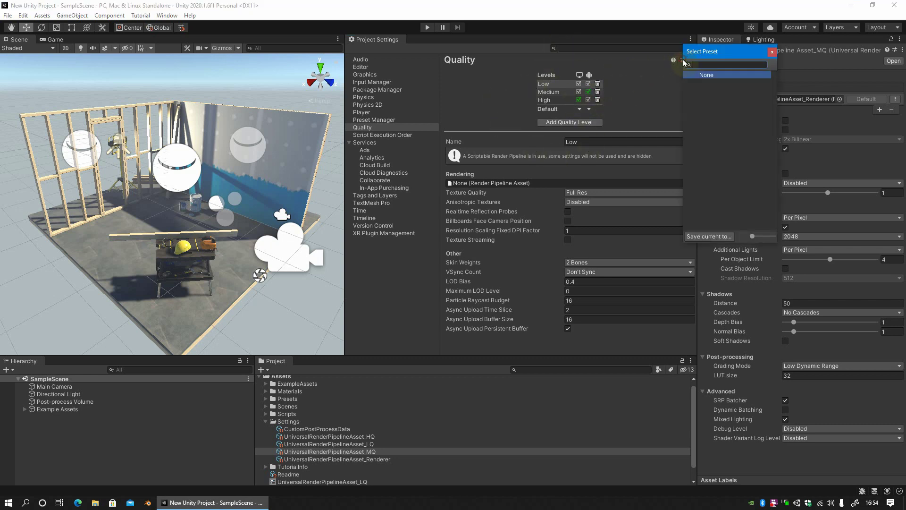
pyautogui.click(773, 52)
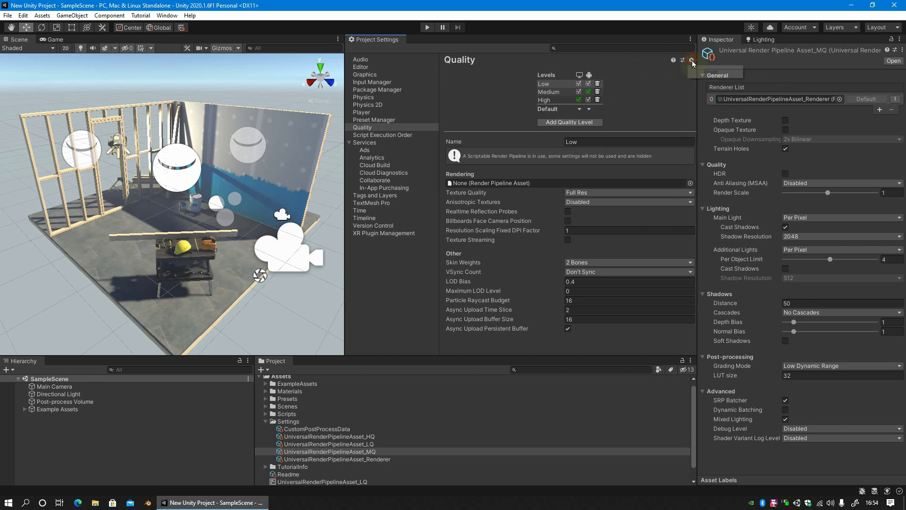
pyautogui.click(714, 76)
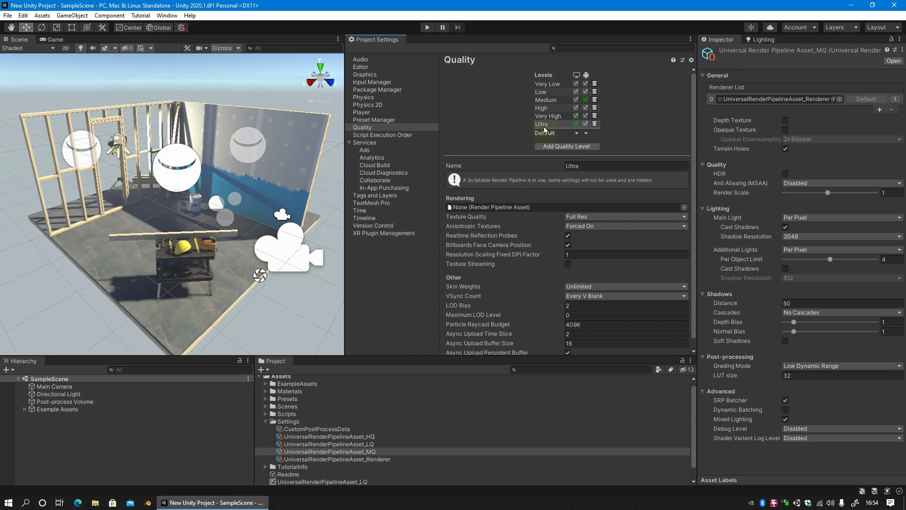
pyautogui.click(596, 84)
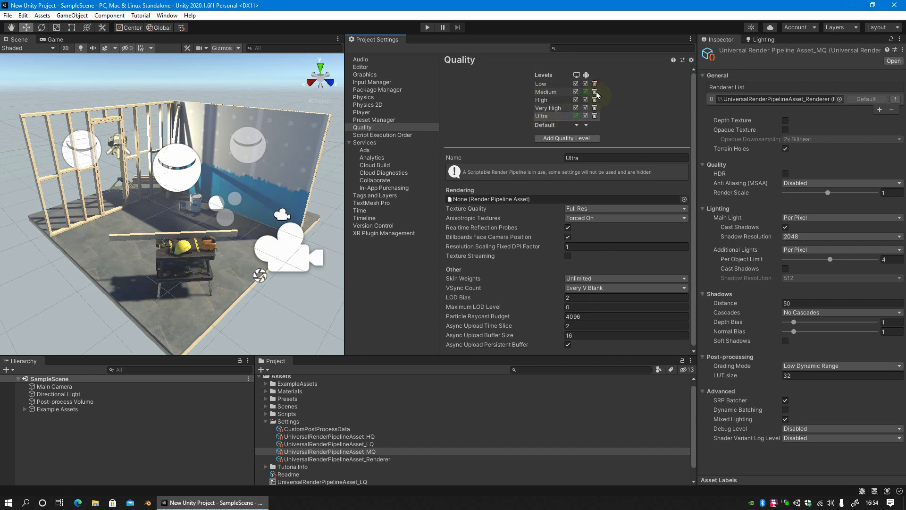
# - Delete the Very High and Ultra levels and give Low the UniversalRenderPipelineAsset_LQ asset
pyautogui.click(594, 107)
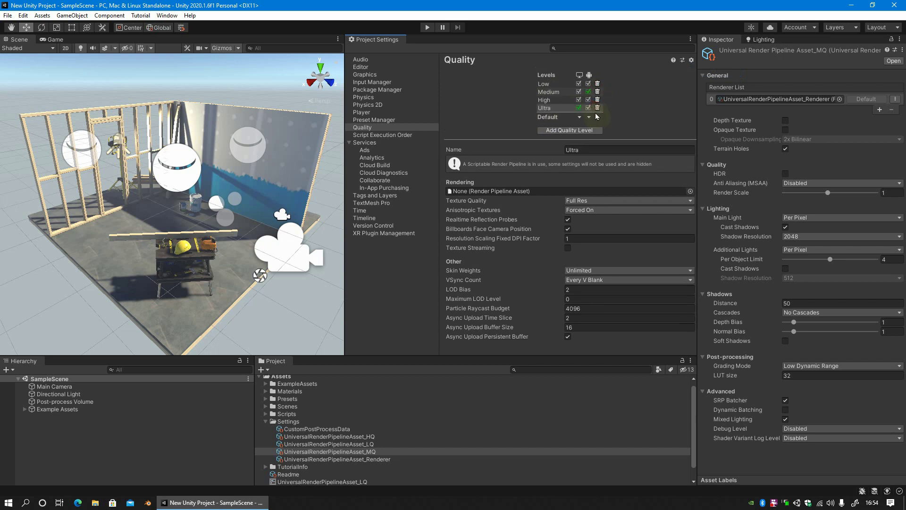
pyautogui.click(595, 107)
pyautogui.click(546, 84)
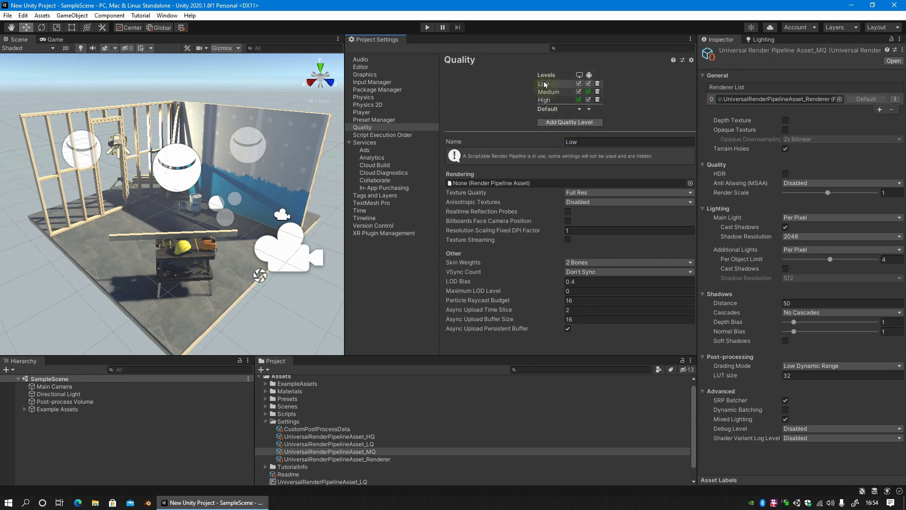
pyautogui.click(690, 183)
pyautogui.doubleClick(686, 185)
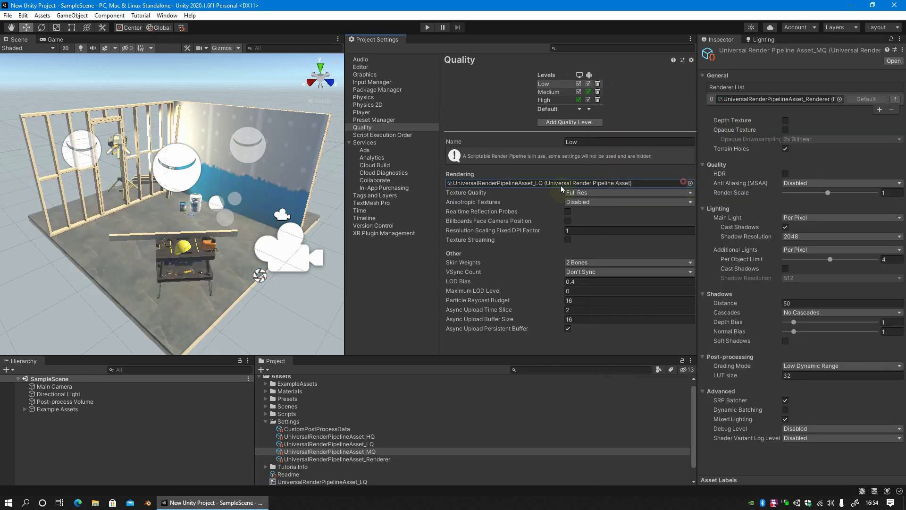
# - Give Medium UniversalRenderPipelineAsset_MQ and High UniversalRenderPipelineAsset_HQ as pipeline assets
pyautogui.click(549, 92)
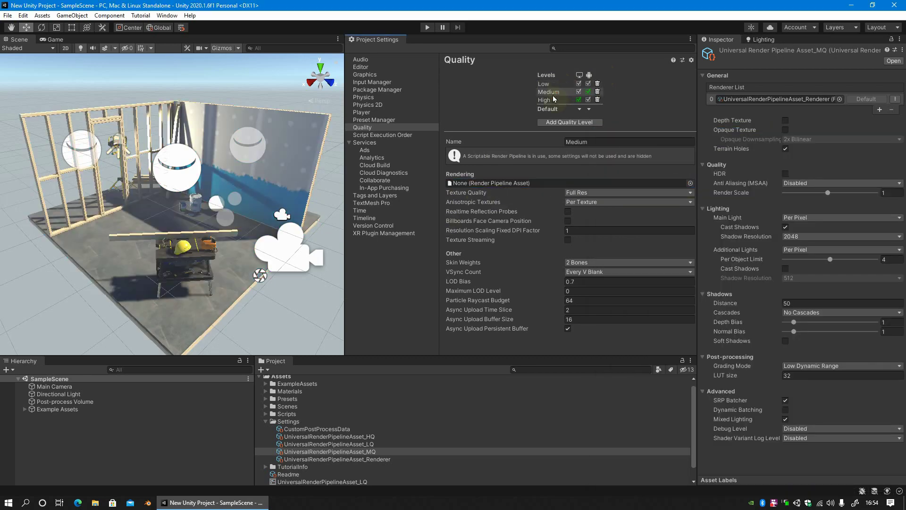
pyautogui.click(690, 184)
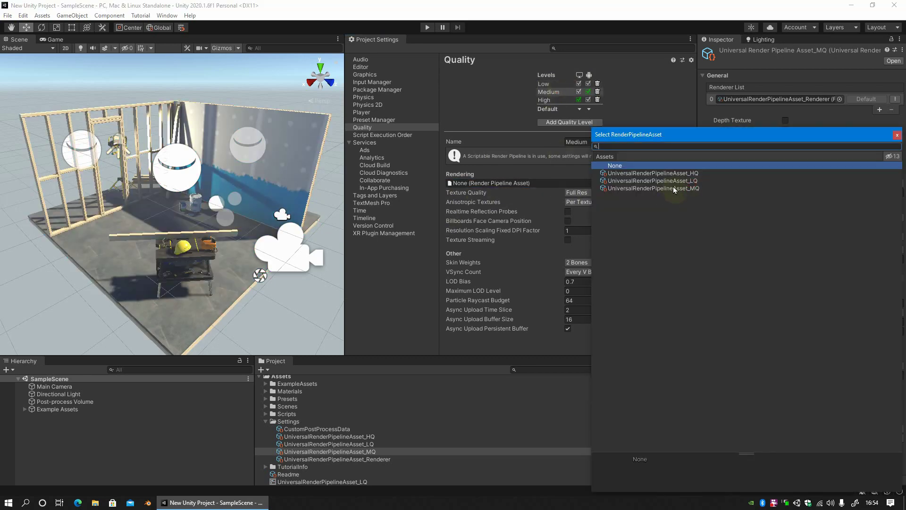
pyautogui.doubleClick(675, 188)
pyautogui.click(552, 100)
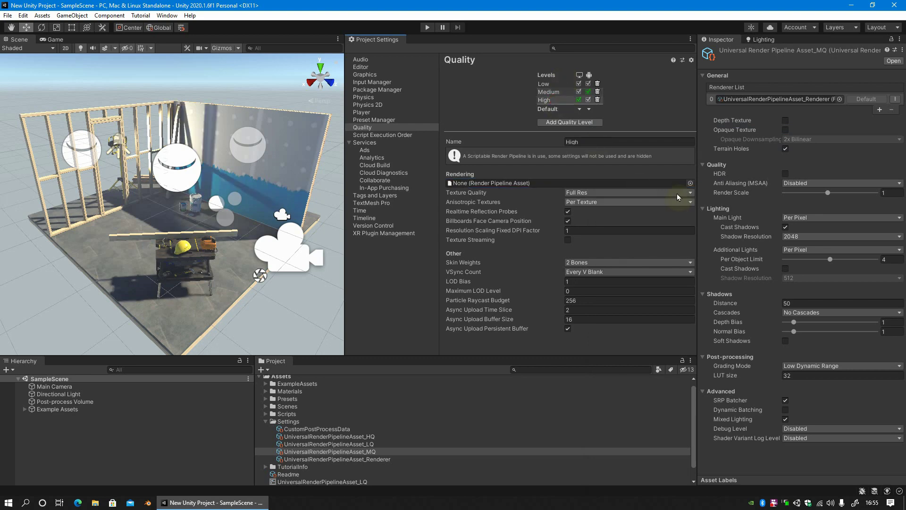
pyautogui.click(690, 183)
pyautogui.click(678, 173)
pyautogui.click(678, 175)
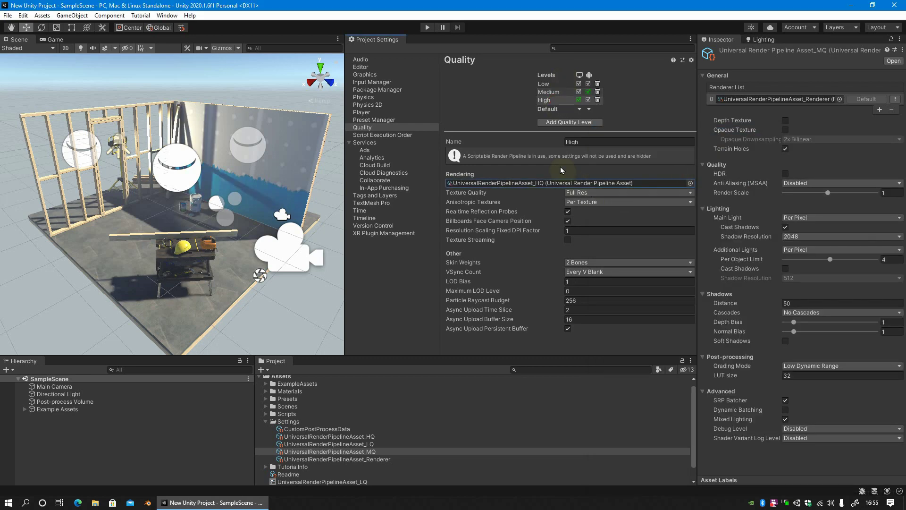
pyautogui.click(544, 84)
# - Cycle between the Low, Medium and High quality levels to compare them, ending on High
pyautogui.scroll(5, 233, 126)
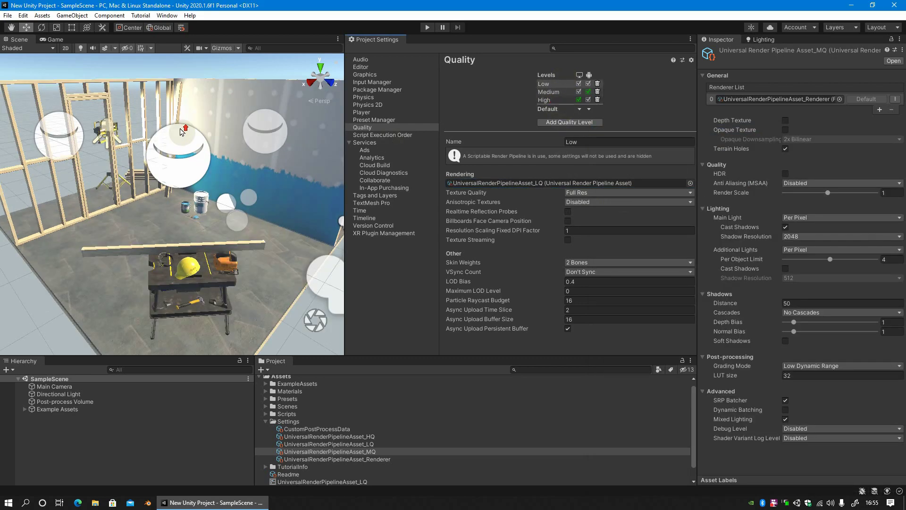
pyautogui.scroll(5, 233, 126)
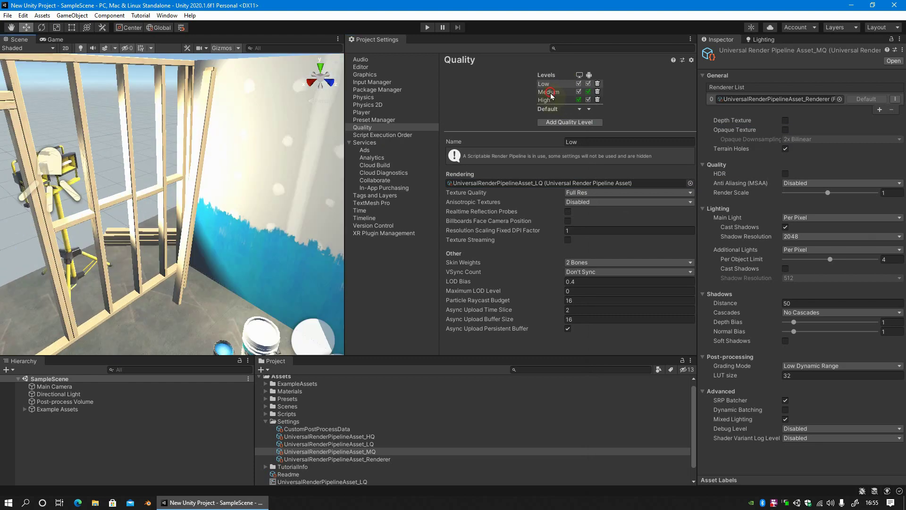
pyautogui.click(548, 92)
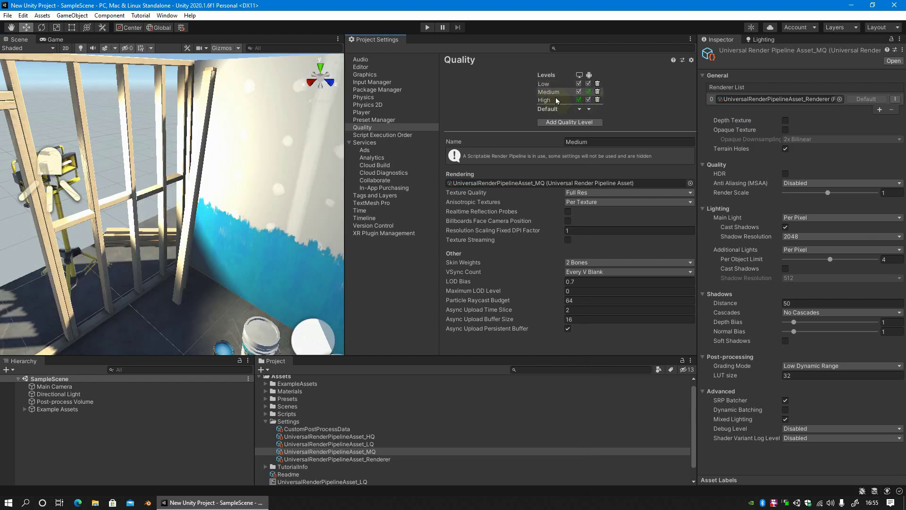
pyautogui.click(556, 101)
pyautogui.click(556, 85)
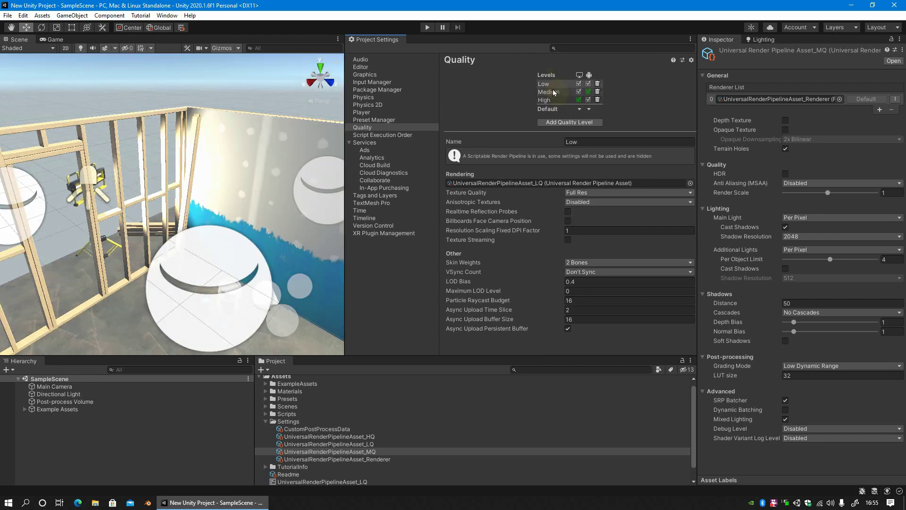
pyautogui.click(553, 89)
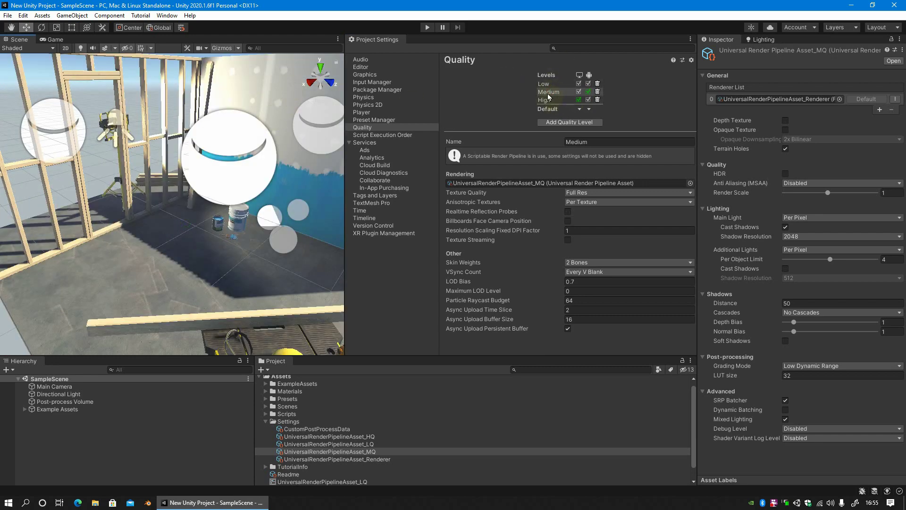
pyautogui.click(548, 100)
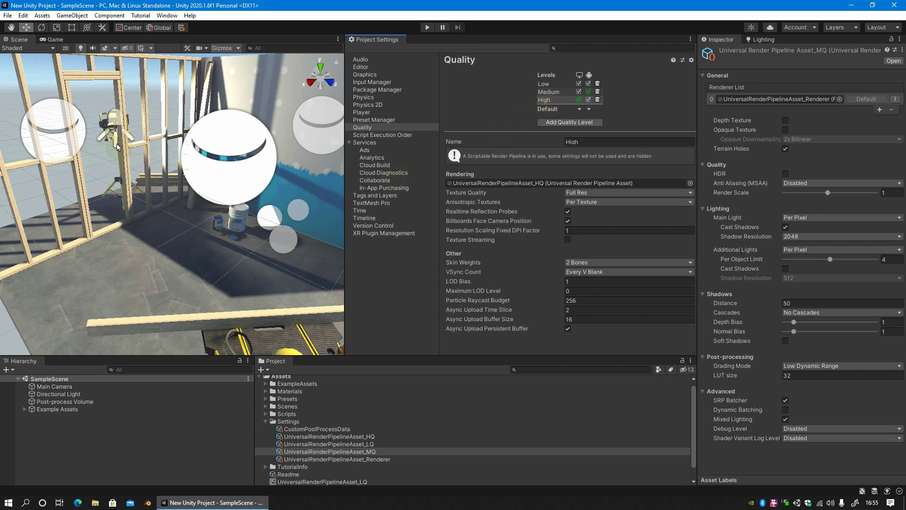
pyautogui.moveTo(201, 137); pyautogui.dragTo(210, 162, button='middle')
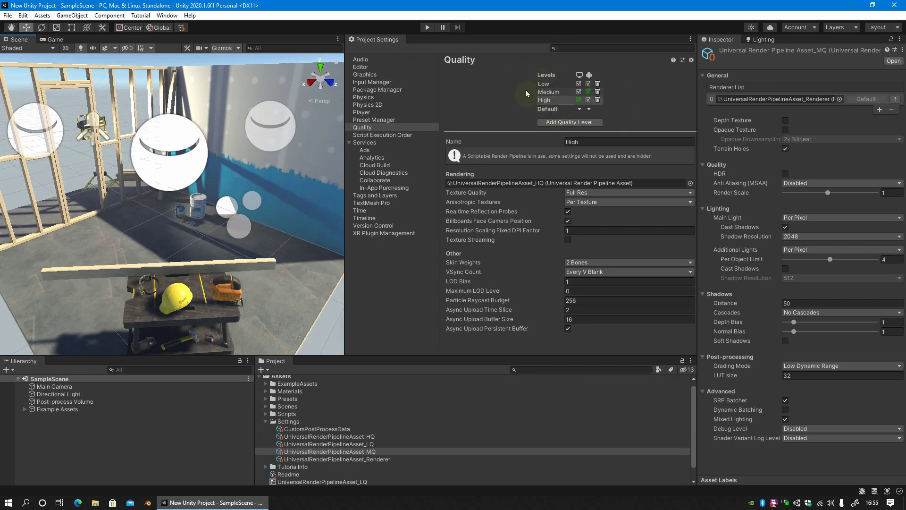
# - Save the current quality settings as a QualitySettings preset in Assets/Presets
pyautogui.click(682, 60)
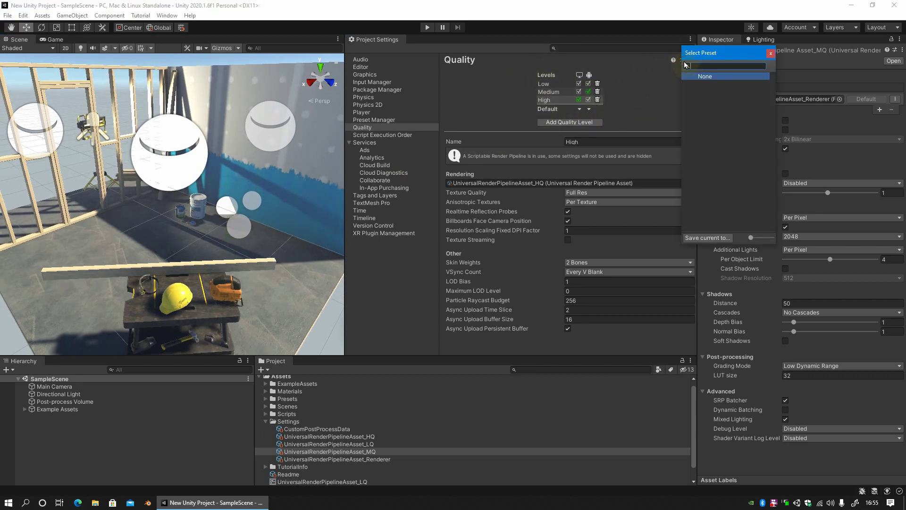
pyautogui.doubleClick(102, 109)
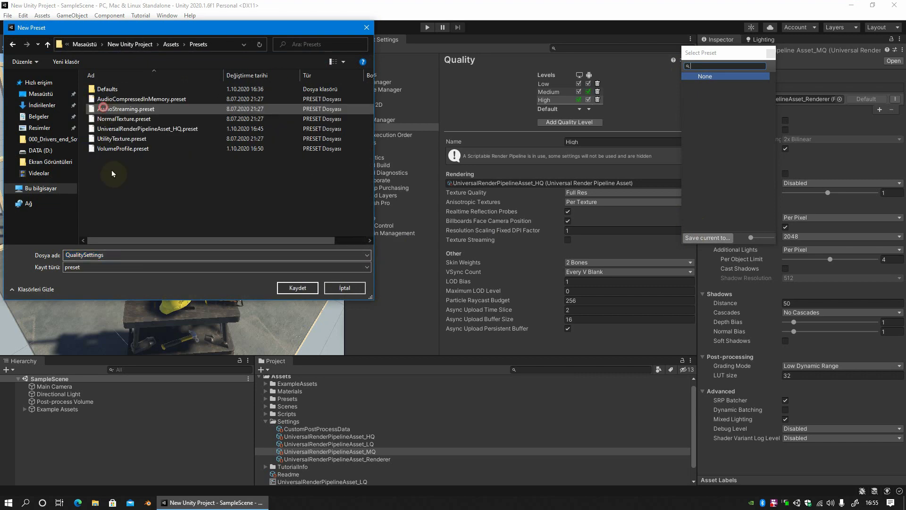
pyautogui.click(298, 287)
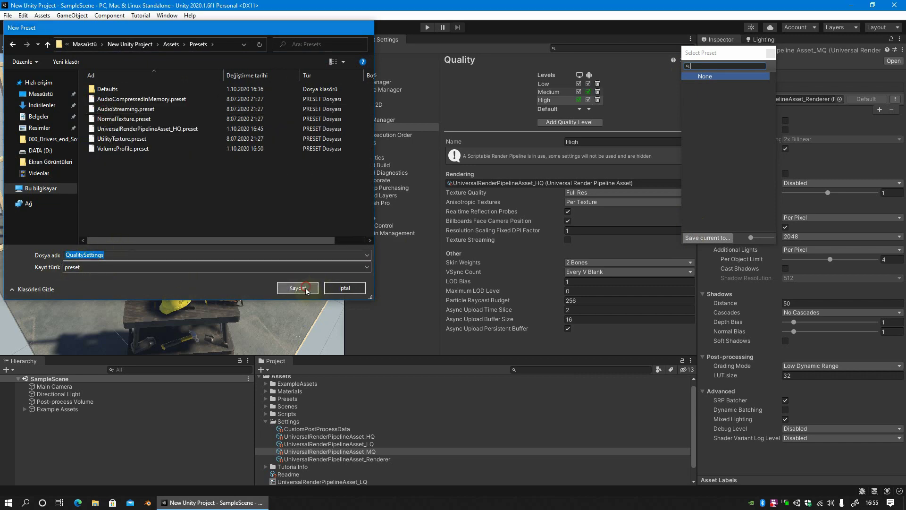
# - Reset the quality settings to defaults and delete the default quality levels
pyautogui.click(691, 60)
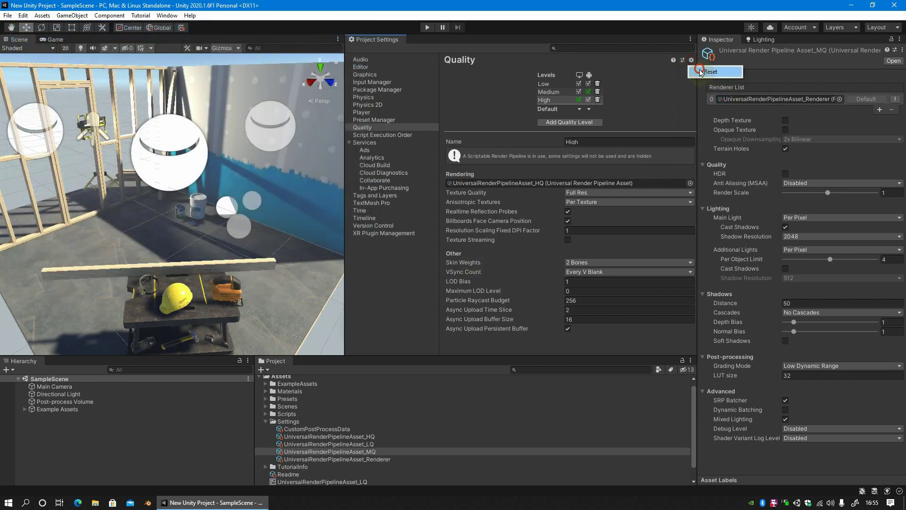
pyautogui.click(709, 71)
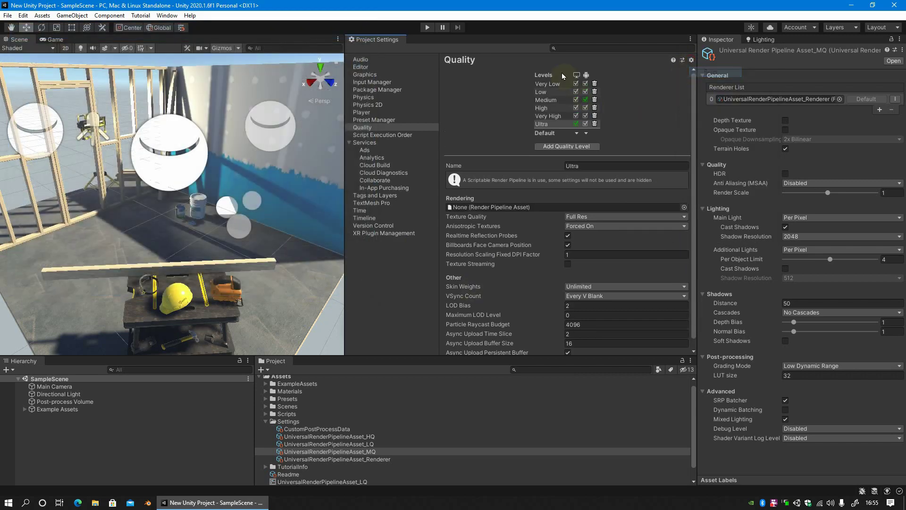
pyautogui.click(596, 84)
pyautogui.click(596, 84)
pyautogui.click(596, 85)
pyautogui.click(596, 84)
pyautogui.click(595, 84)
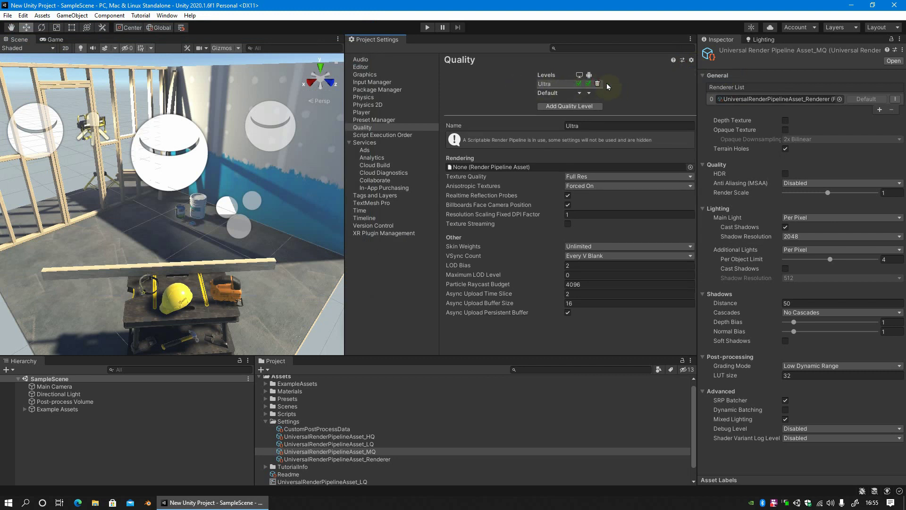
# - Apply the saved QualitySettings preset to restore the levels, and select Medium
pyautogui.click(683, 60)
pyautogui.doubleClick(718, 84)
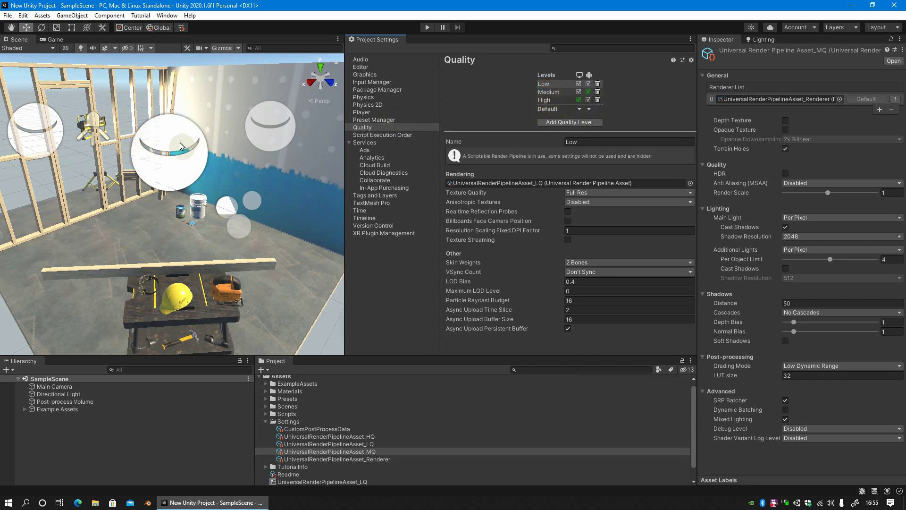
pyautogui.click(549, 92)
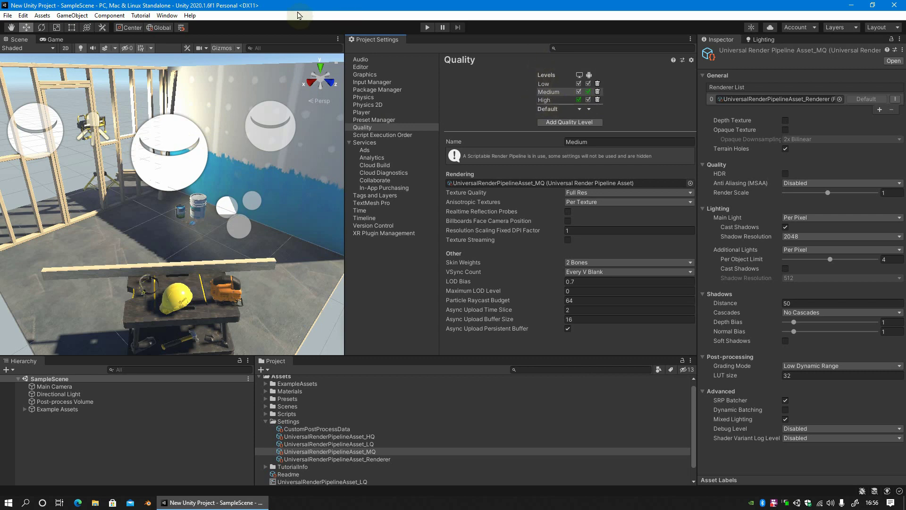
# - Undock the Project Settings panel into a floating window, then close it
pyautogui.moveTo(389, 34); pyautogui.dragTo(370, 72)
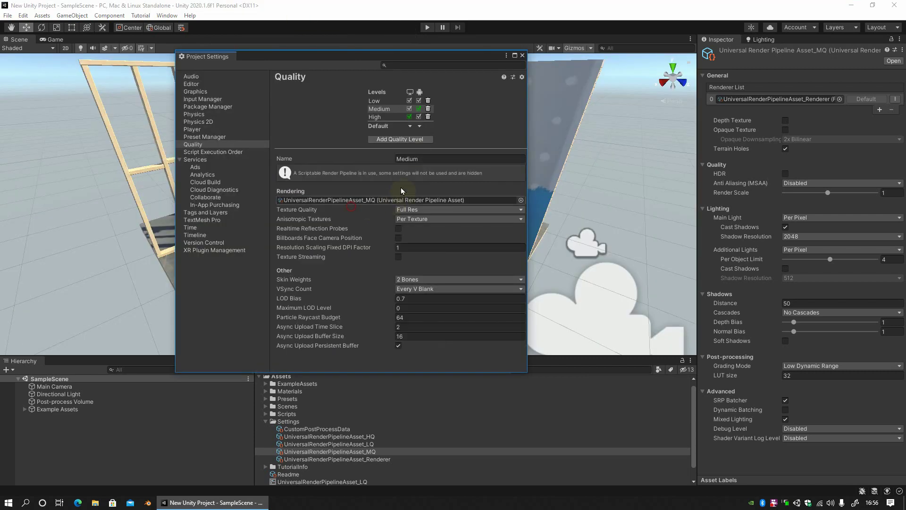
pyautogui.moveTo(369, 72)
pyautogui.mouseDown()
pyautogui.moveTo(376, 56)
pyautogui.moveTo(463, 100)
pyautogui.mouseUp()
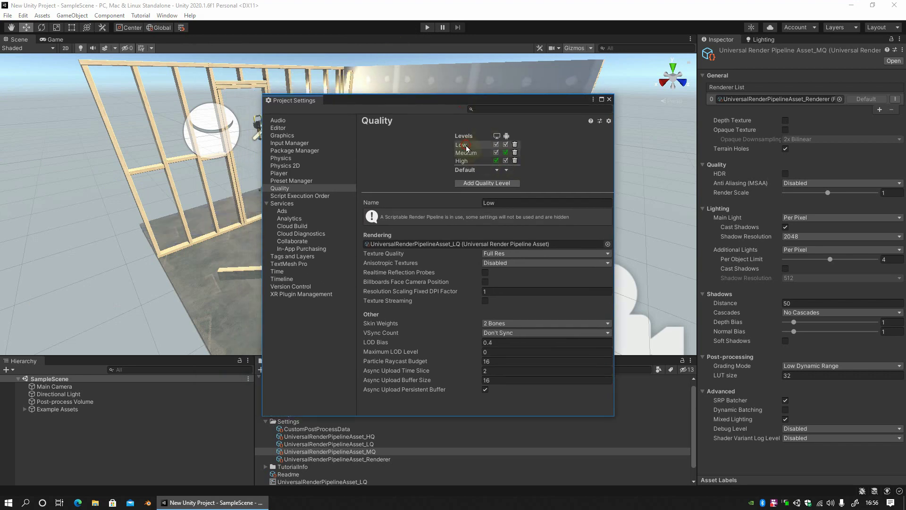
pyautogui.click(609, 99)
pyautogui.scroll(-5, 327, 219)
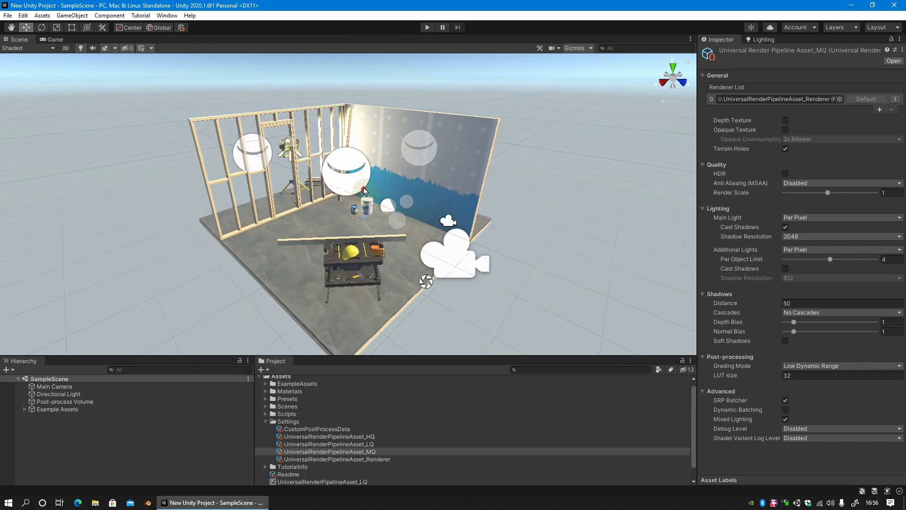
pyautogui.scroll(8, 327, 218)
pyautogui.moveTo(439, 204)
pyautogui.mouseDown(button='middle')
pyautogui.moveTo(406, 154)
pyautogui.moveTo(85, 132)
pyautogui.mouseUp(button='middle')
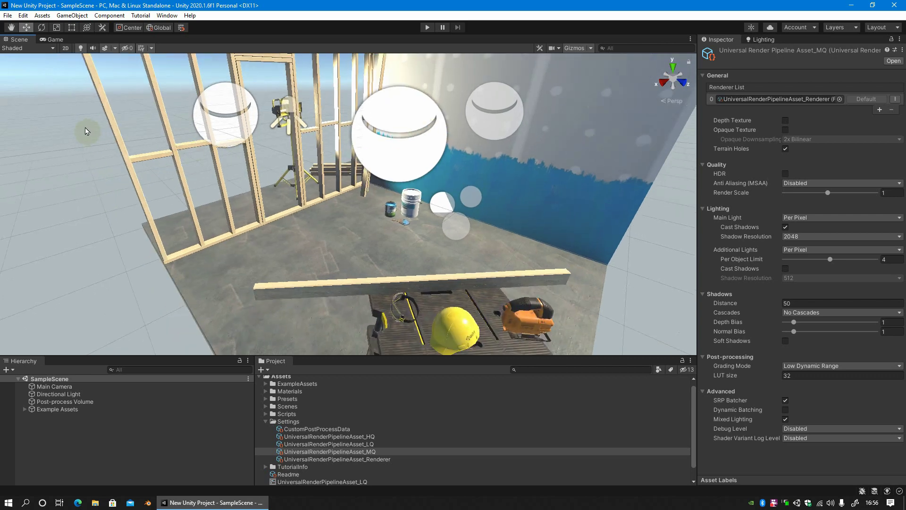
# - Reopen Project Settings from the Edit menu, activate the High quality level, and close the window
pyautogui.click(23, 15)
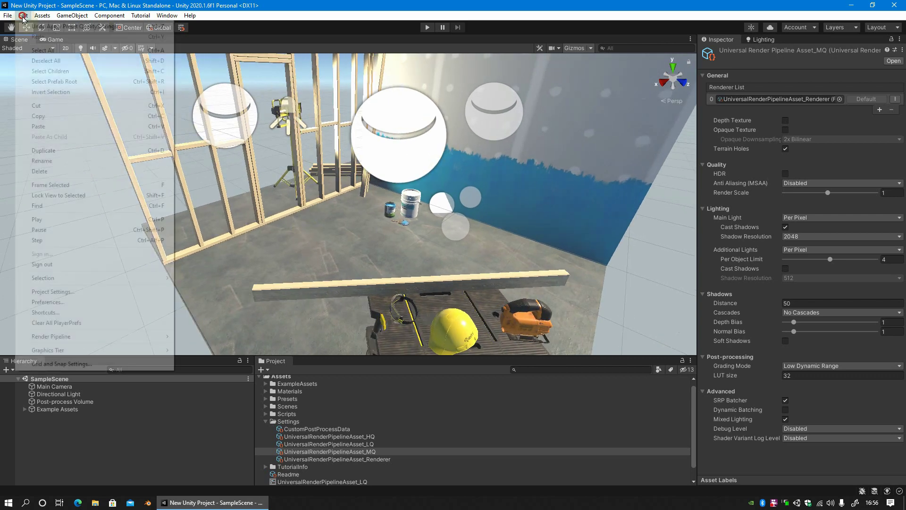
pyautogui.click(52, 291)
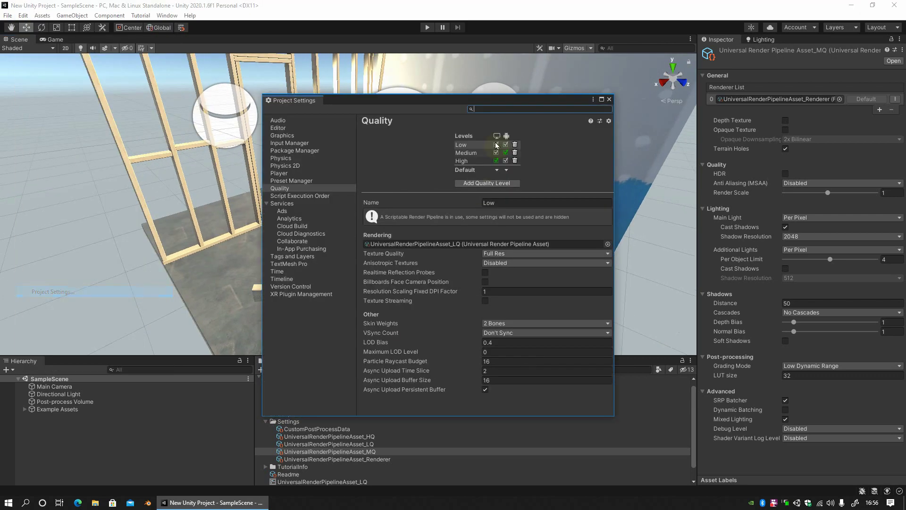
pyautogui.click(462, 161)
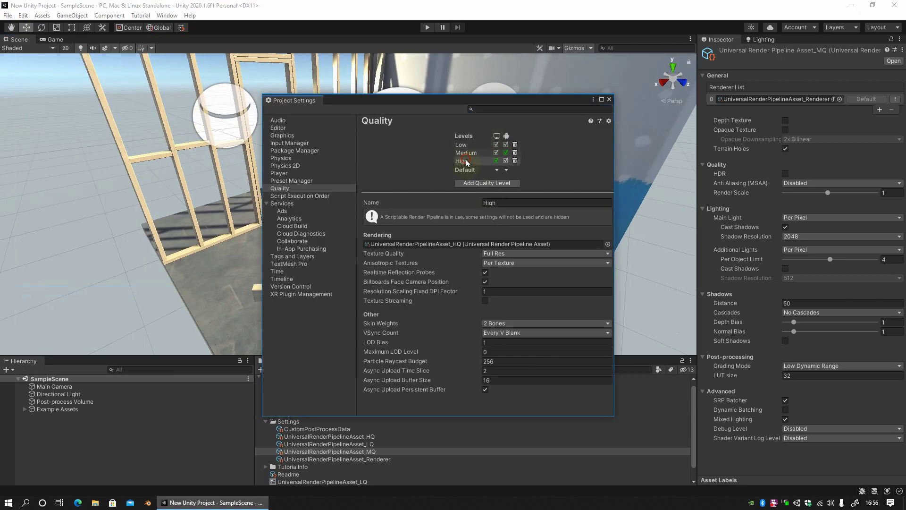
pyautogui.click(609, 100)
pyautogui.moveTo(543, 189)
pyautogui.mouseDown(button='right')
pyautogui.moveTo(490, 199)
pyautogui.moveTo(93, 97)
pyautogui.mouseUp(button='right')
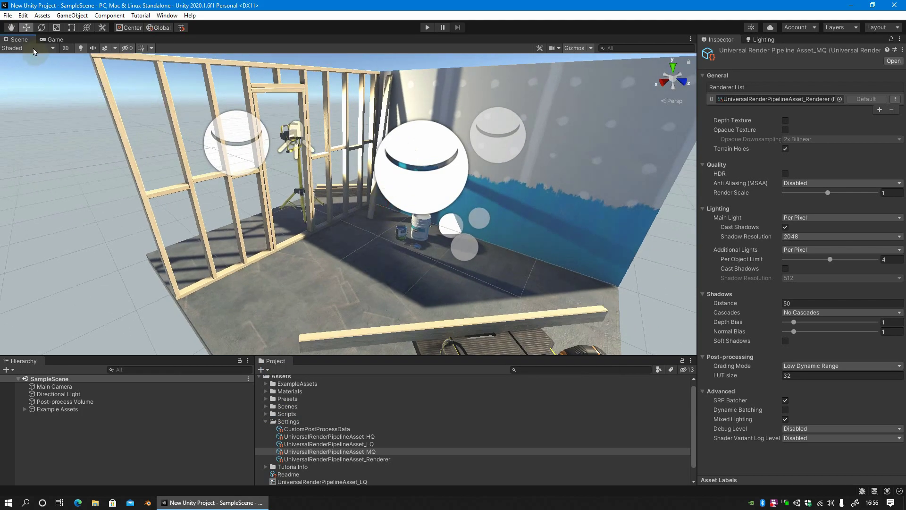
# - Reopen Project Settings on the Quality page and set the Default quality level to Low
pyautogui.click(22, 15)
pyautogui.click(63, 292)
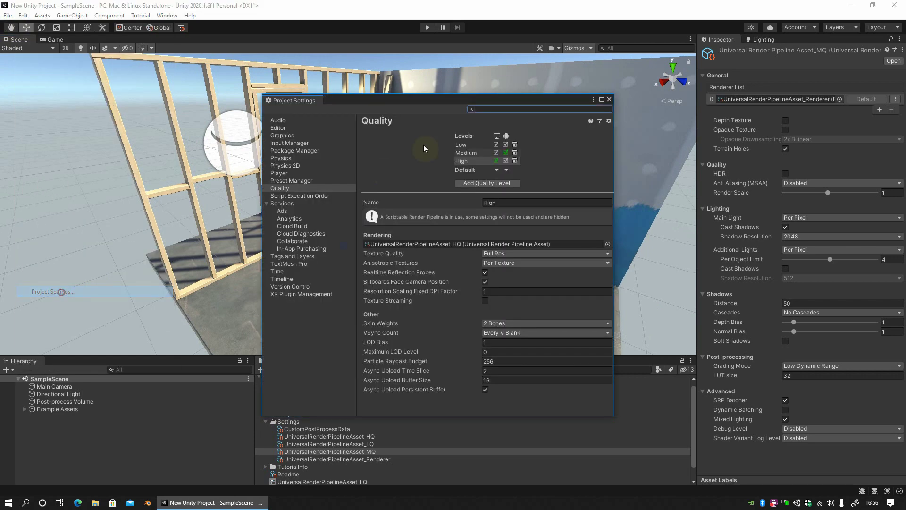
pyautogui.click(496, 170)
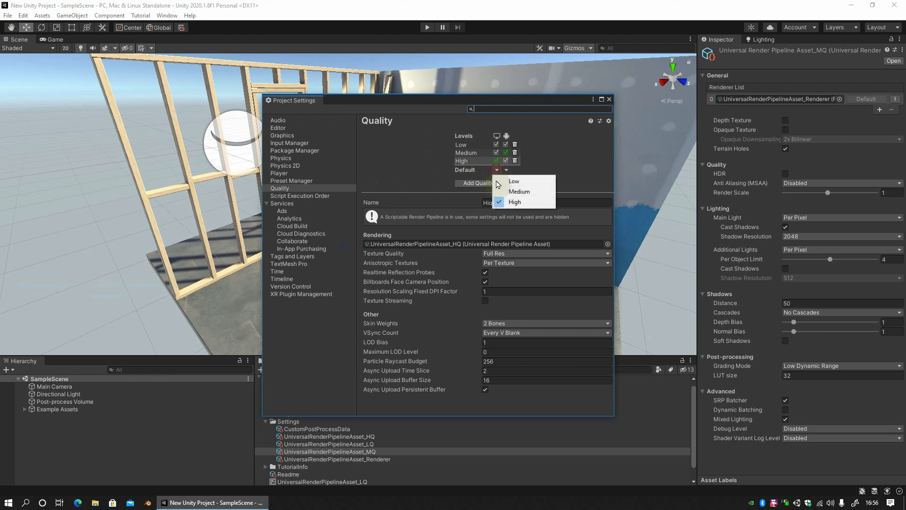
pyautogui.click(505, 179)
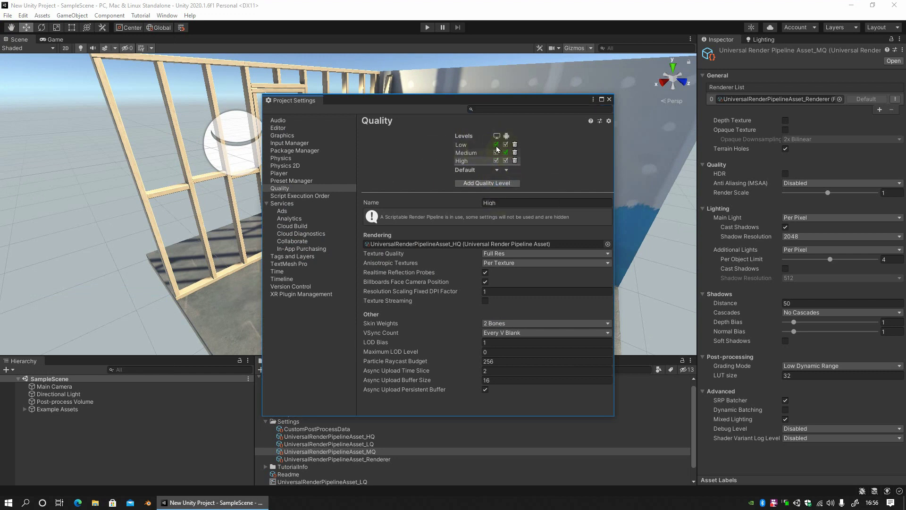
pyautogui.click(496, 170)
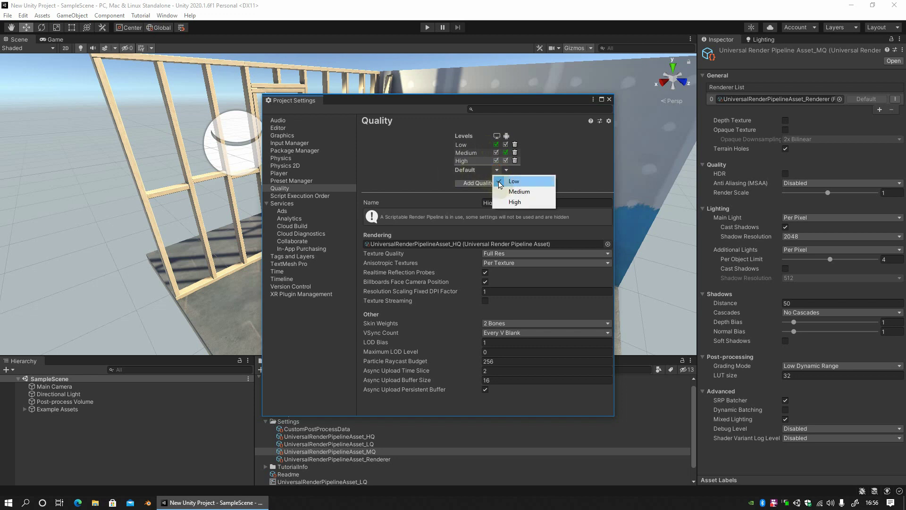
pyautogui.click(507, 171)
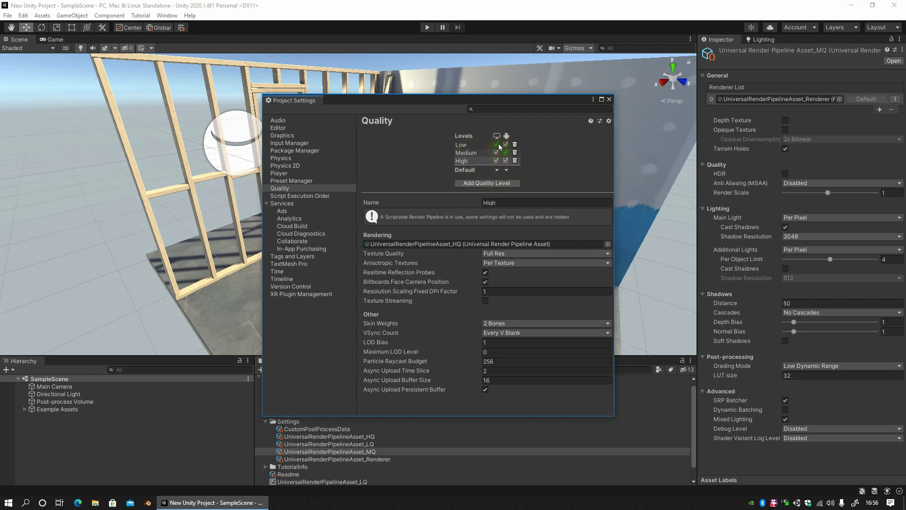
# - Bring up Build Settings from the File menu, then return to the Project Settings Quality page
pyautogui.click(8, 15)
pyautogui.click(35, 109)
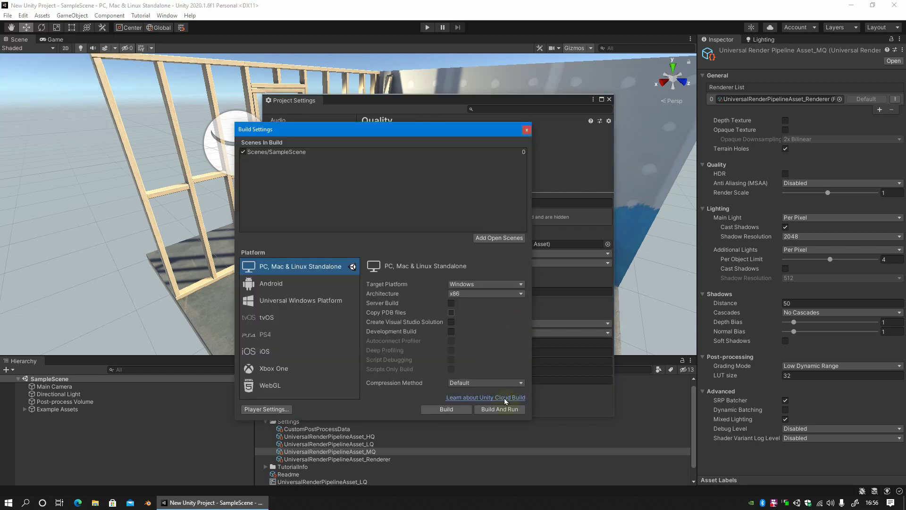
pyautogui.click(526, 130)
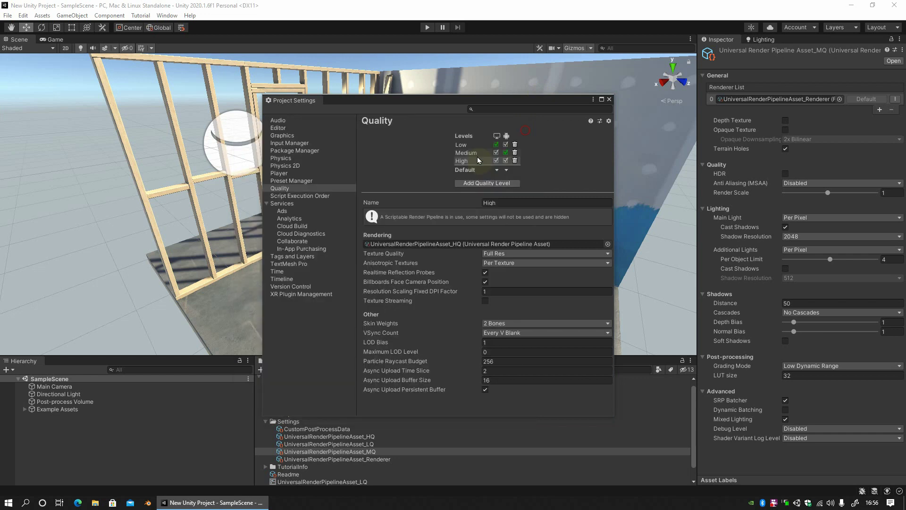
pyautogui.click(468, 160)
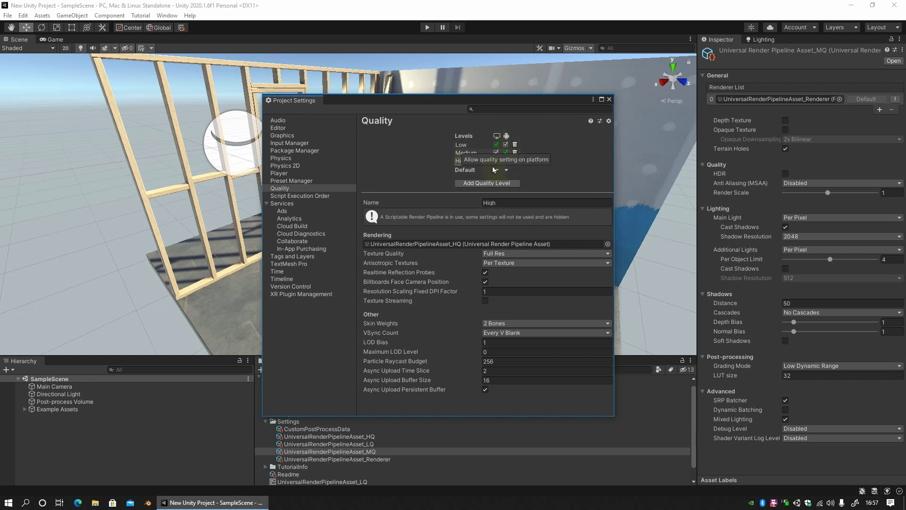
# - Turn off Low, Medium and High on both the PC and Android platforms
pyautogui.click(496, 144)
pyautogui.click(506, 145)
pyautogui.click(496, 153)
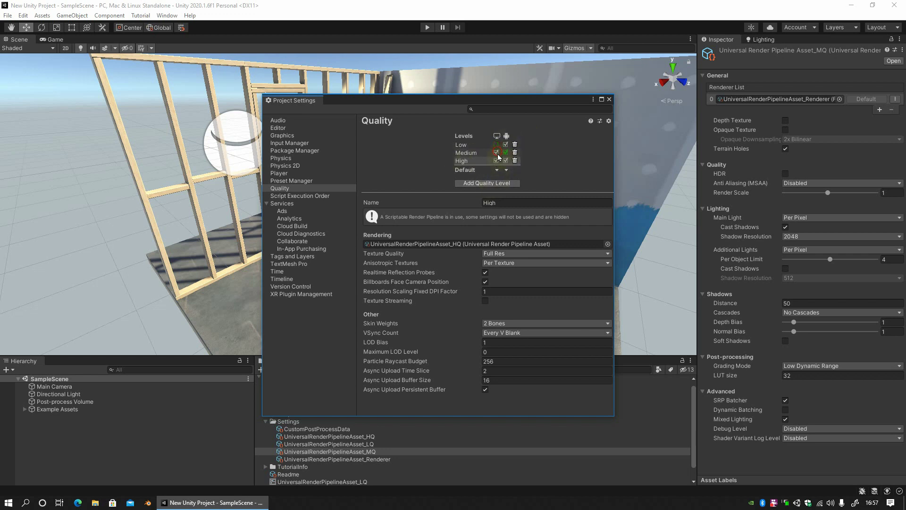
pyautogui.click(506, 152)
pyautogui.click(506, 161)
pyautogui.click(493, 160)
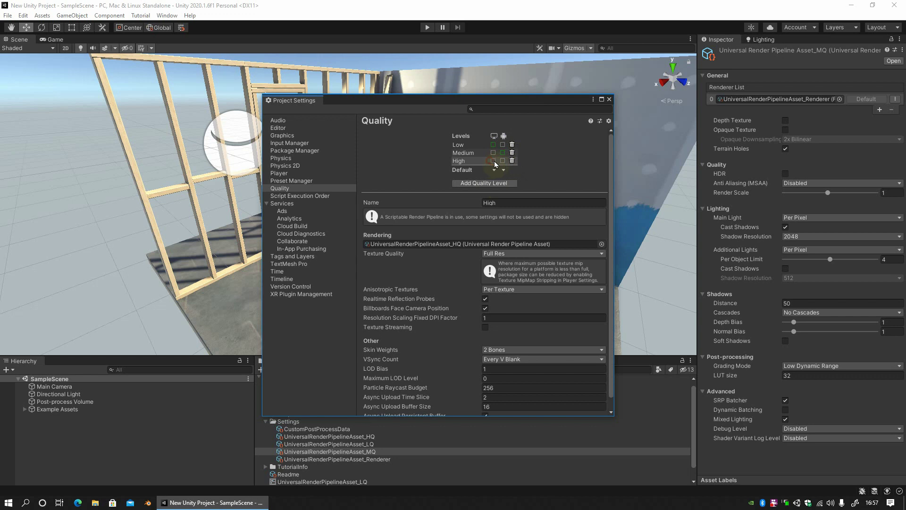
# - Re-enable Low, Medium and High for PC and Android, toggling Medium's Android checkbox
pyautogui.click(493, 145)
pyautogui.click(493, 153)
pyautogui.click(494, 160)
pyautogui.click(503, 145)
pyautogui.click(503, 153)
pyautogui.click(504, 160)
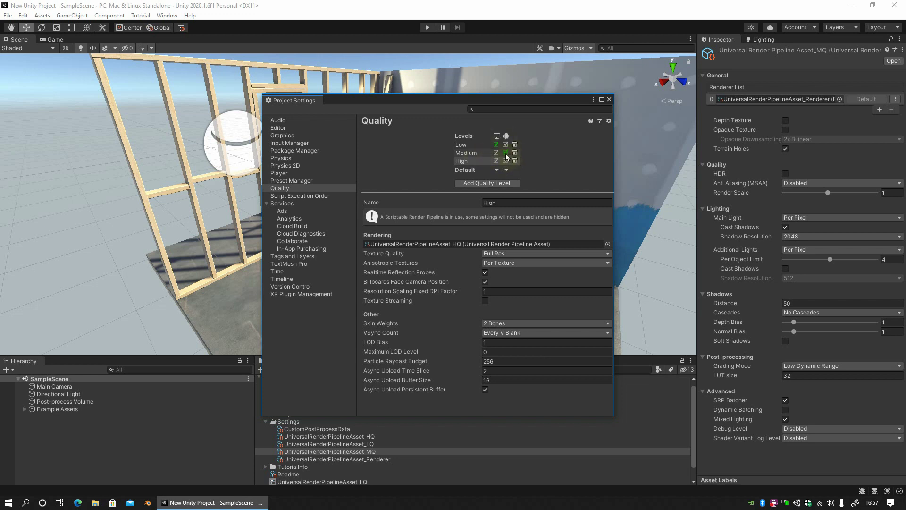
pyautogui.click(505, 152)
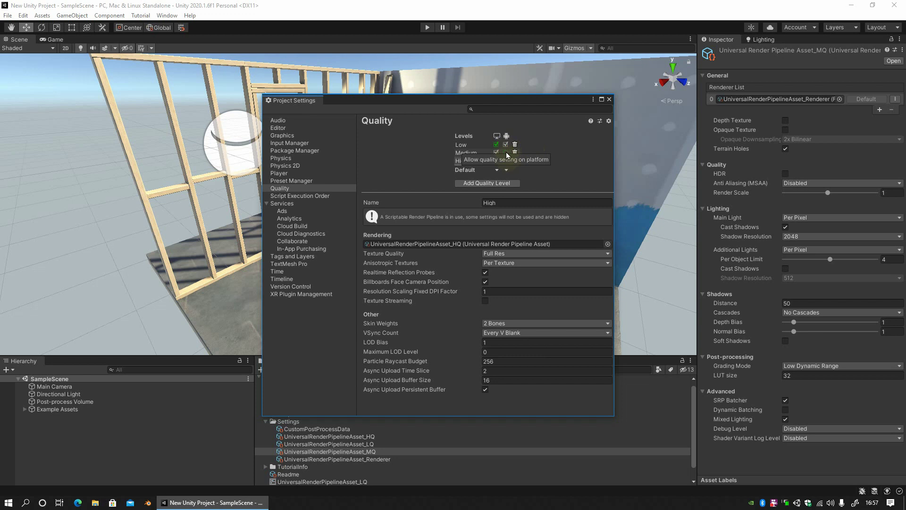
# - Set the default PC quality level to High
pyautogui.click(497, 169)
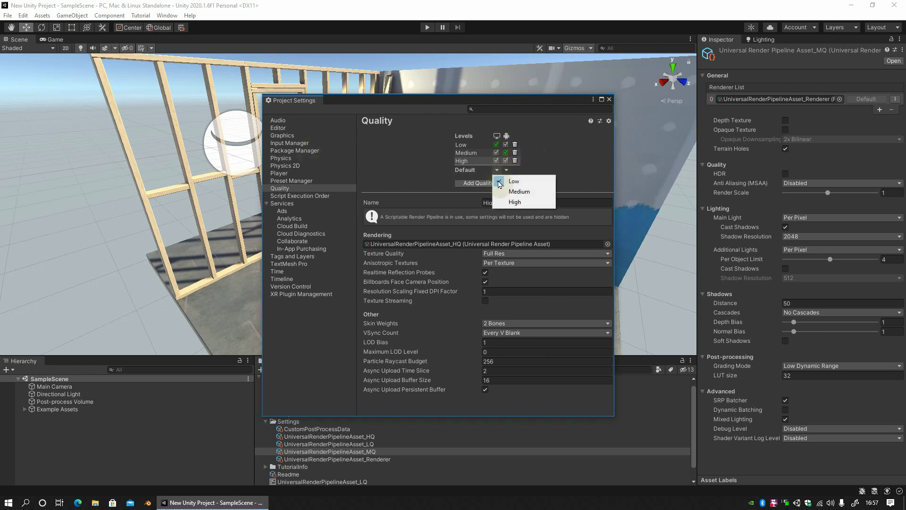
pyautogui.click(503, 200)
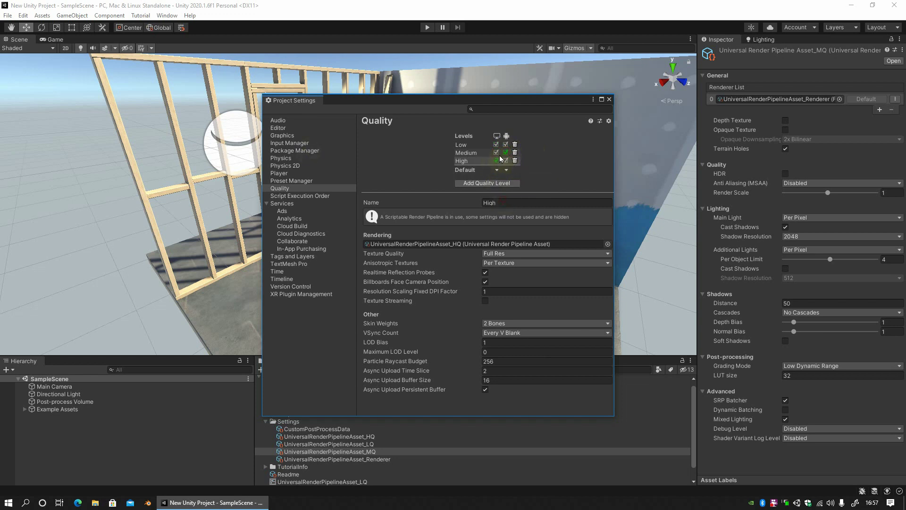
pyautogui.click(496, 160)
# - Add a new quality level and name it Ultra
pyautogui.click(468, 183)
pyautogui.click(473, 170)
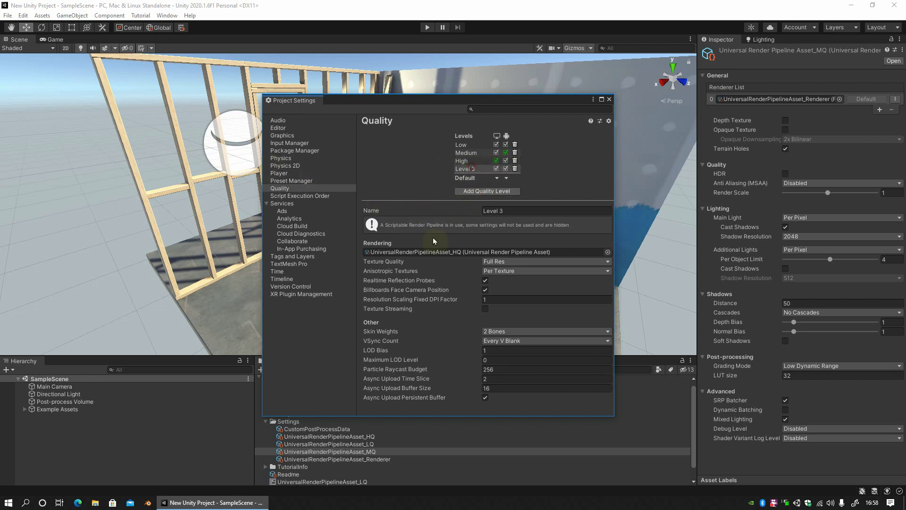
pyautogui.click(513, 210)
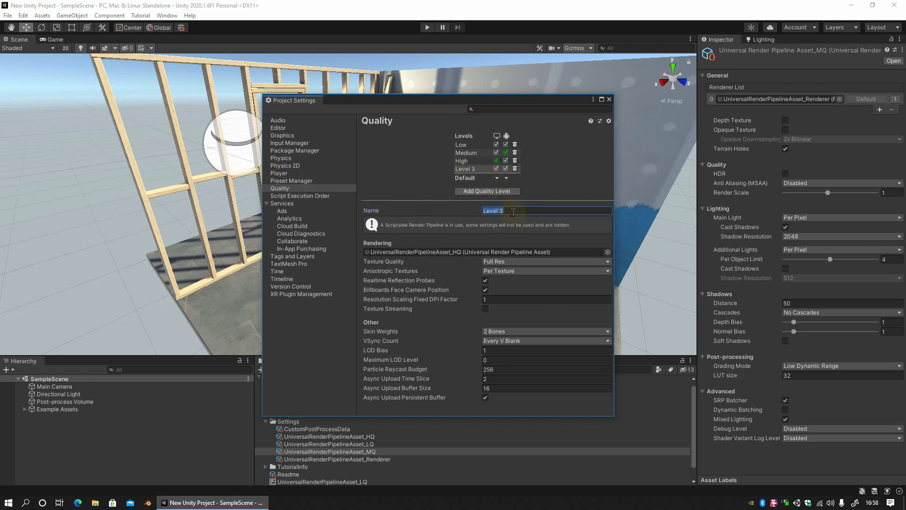
pyautogui.write('Ul')
pyautogui.press('BackSpace')
pyautogui.press('BackSpace')
pyautogui.press('BackSpace')
# - Duplicate UniversalRenderPipelineAsset_HQ in the Project window and begin renaming the copy
pyautogui.click(404, 252)
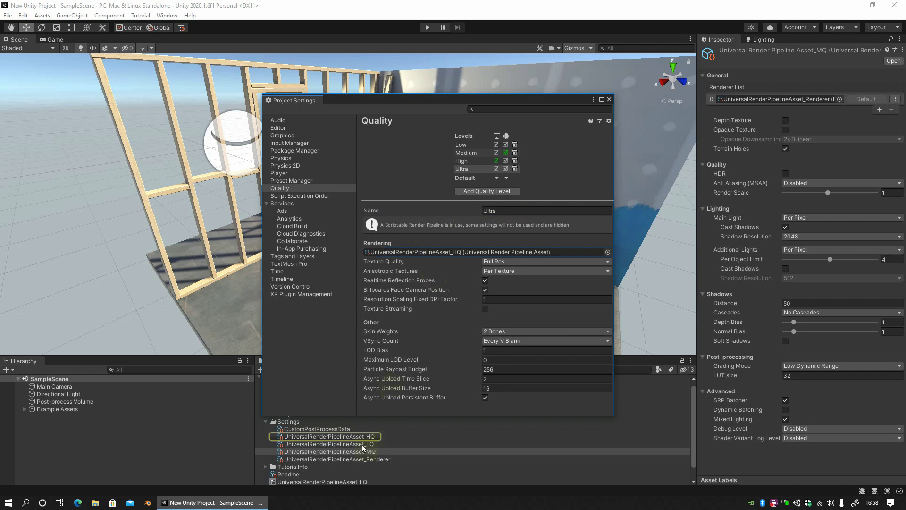
pyautogui.click(344, 437)
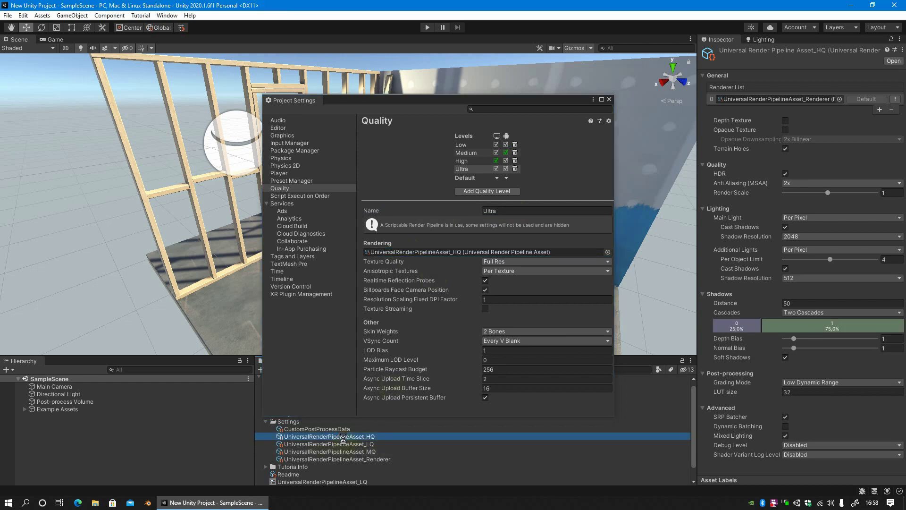
pyautogui.hotkey('ctrl', 'd')
pyautogui.press('F2')
# - Rename the duplicated asset to UniversalRenderPipelineAsset_UQ
pyautogui.click(405, 436)
pyautogui.press('BackSpace')
pyautogui.press('BackSpace')
pyautogui.press('BackSpace')
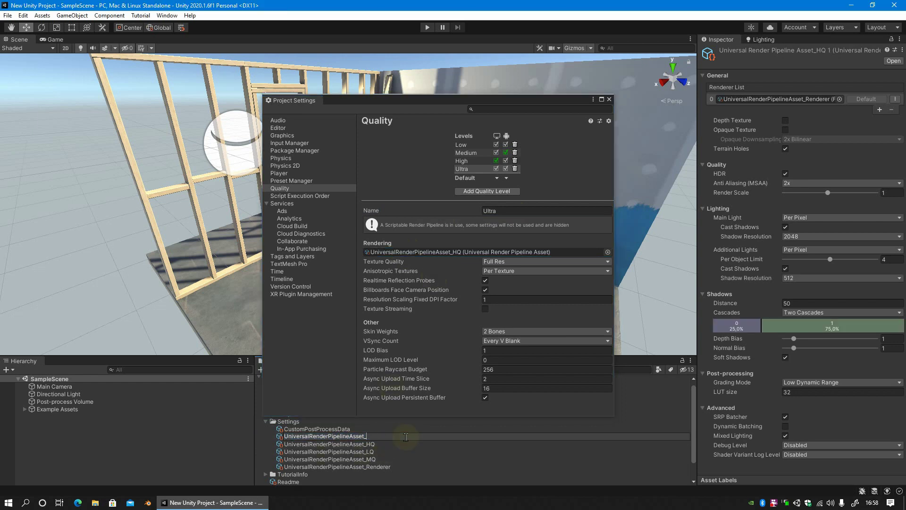
pyautogui.press('Return')
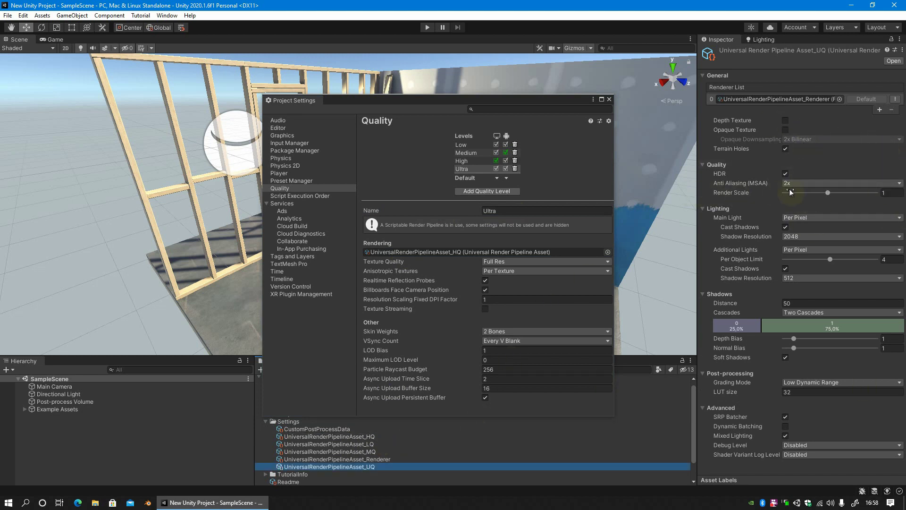
# - Set the UQ asset to 4x MSAA, High Dynamic Range grading, Four Cascades and 2048 additional-light shadows
pyautogui.click(802, 183)
pyautogui.click(802, 215)
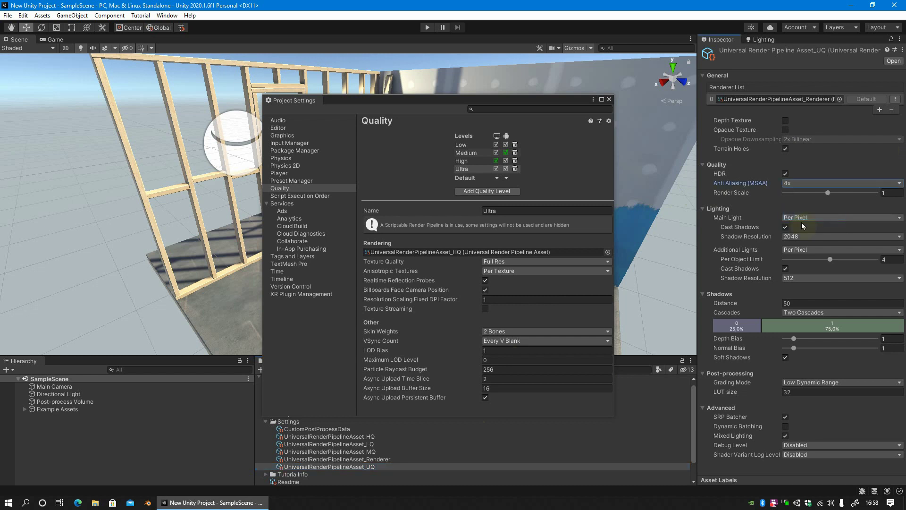
pyautogui.click(812, 382)
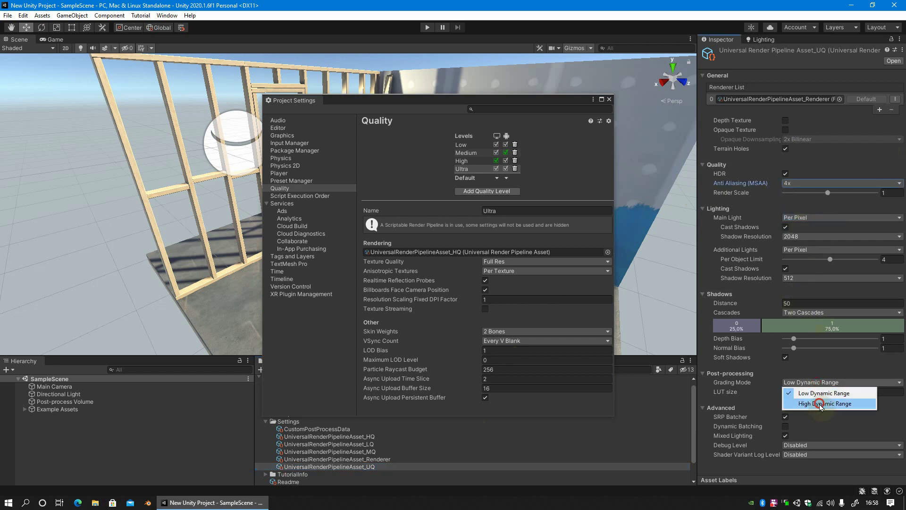
pyautogui.click(807, 401)
pyautogui.click(806, 314)
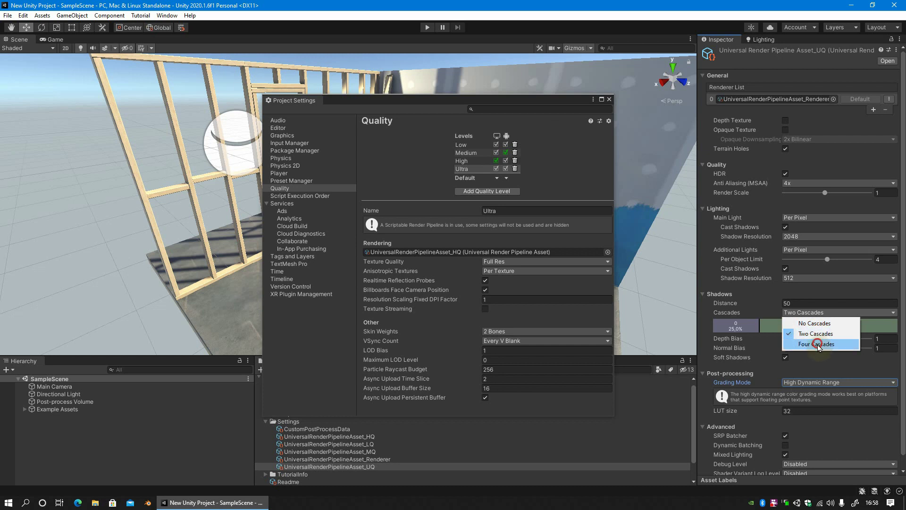
pyautogui.click(809, 342)
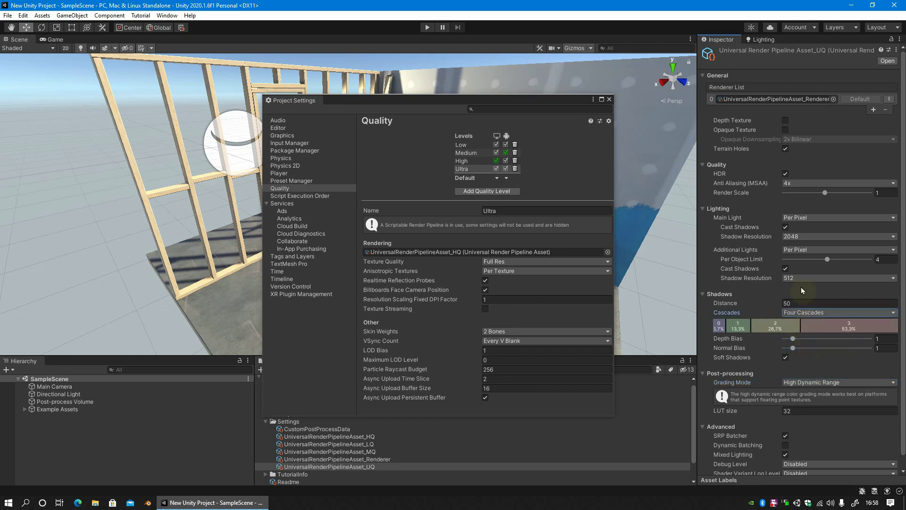
pyautogui.click(803, 278)
pyautogui.click(814, 324)
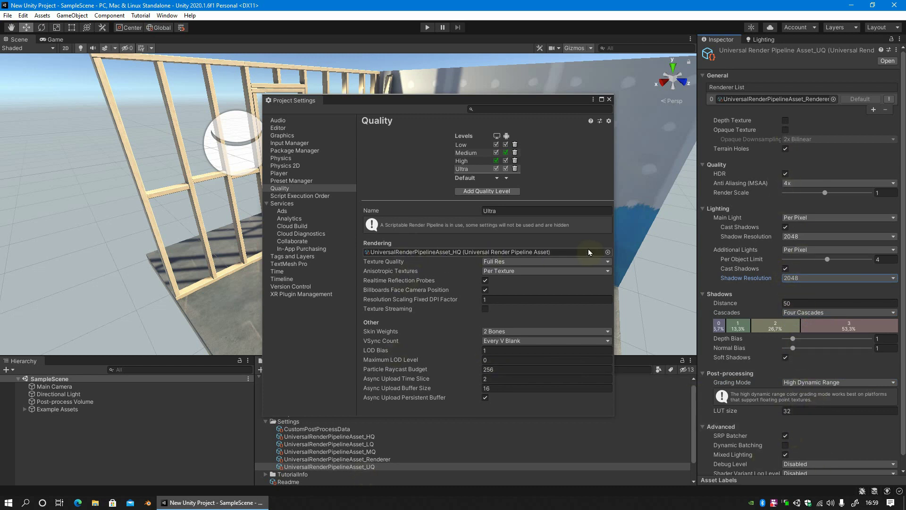
# - Assign UniversalRenderPipelineAsset_UQ as the Ultra level's pipeline asset via the object picker
pyautogui.click(465, 171)
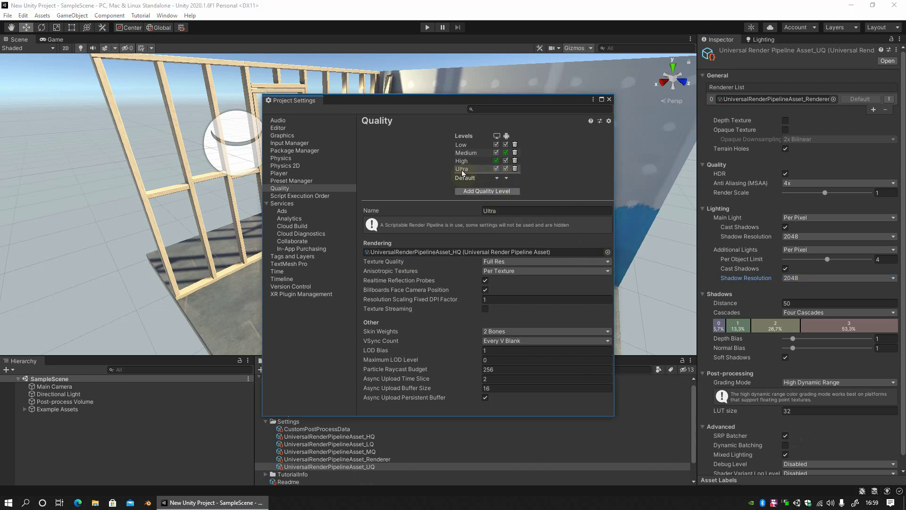
pyautogui.click(608, 252)
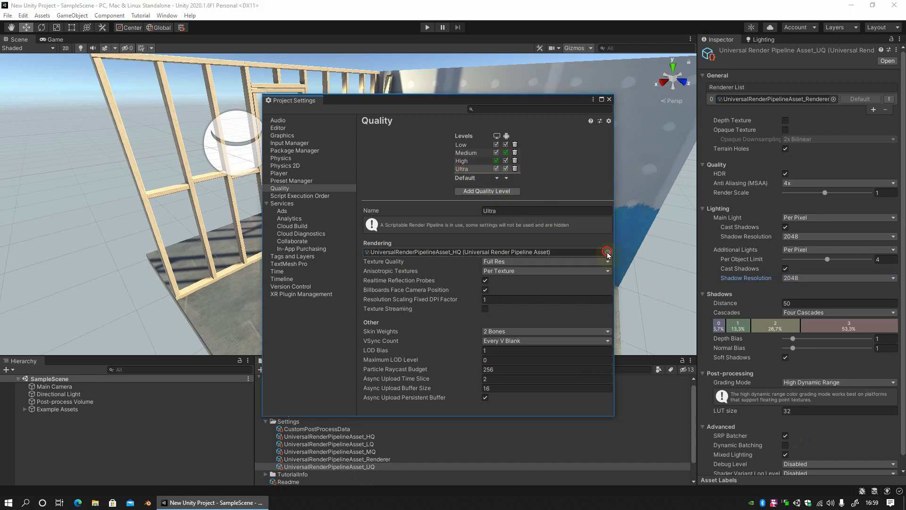
pyautogui.doubleClick(681, 195)
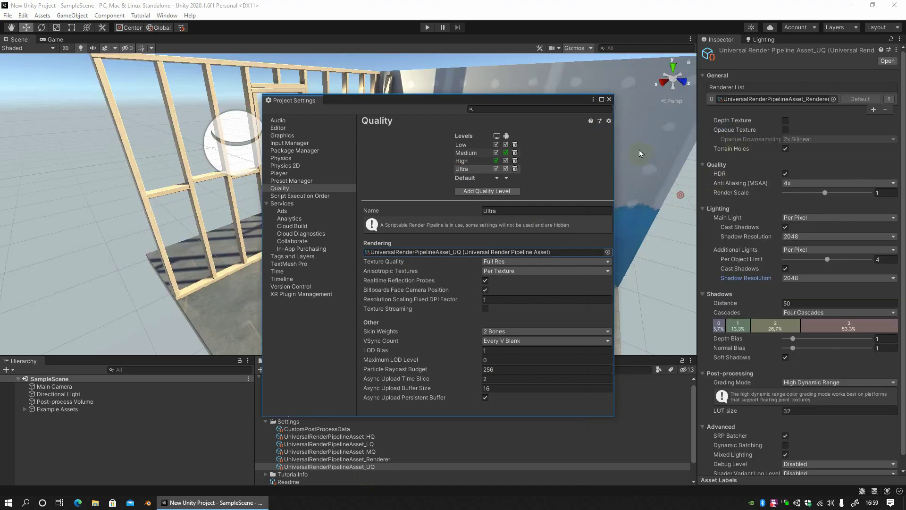
pyautogui.moveTo(463, 99); pyautogui.dragTo(685, 180)
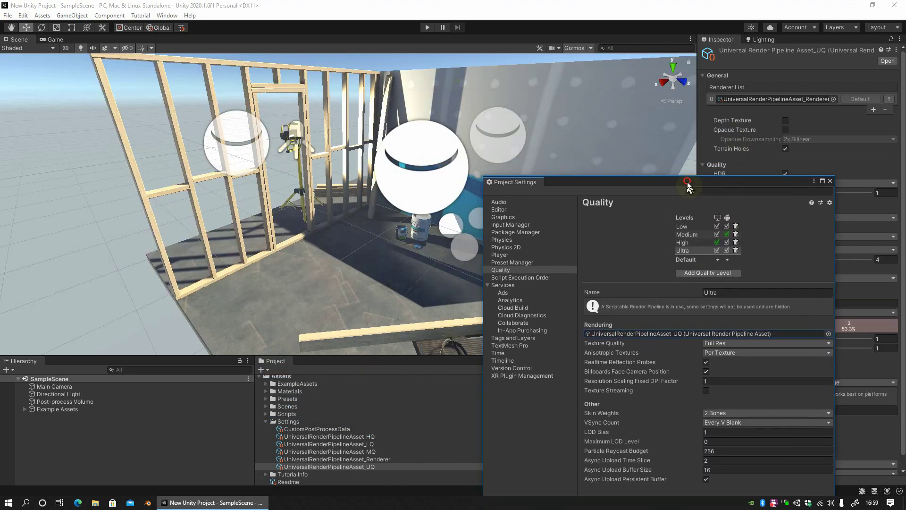
# - Shrink the 3D Icons size in the Scene view's Gizmos menu
pyautogui.click(589, 47)
pyautogui.moveTo(661, 59); pyautogui.dragTo(643, 60)
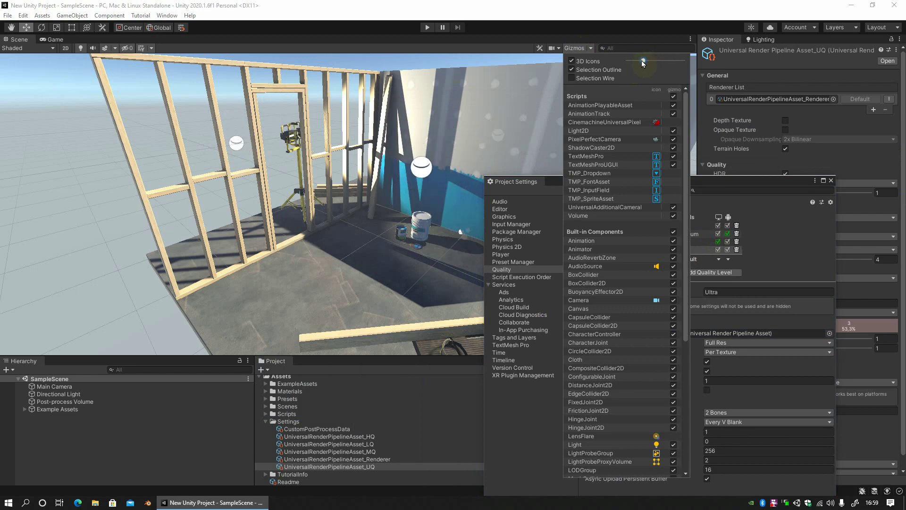
pyautogui.click(691, 241)
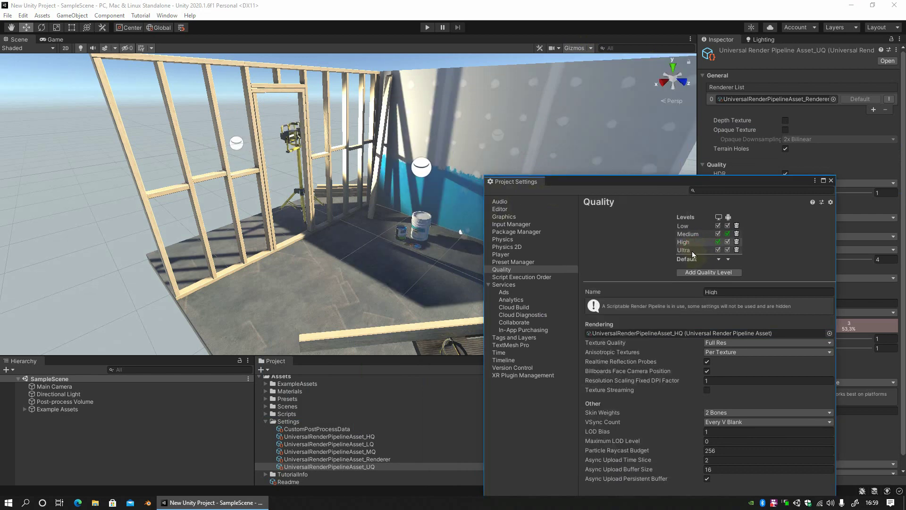
# - Activate the Ultra quality level and move the view closer to the blue-painted wall
pyautogui.click(693, 251)
pyautogui.scroll(5, 403, 142)
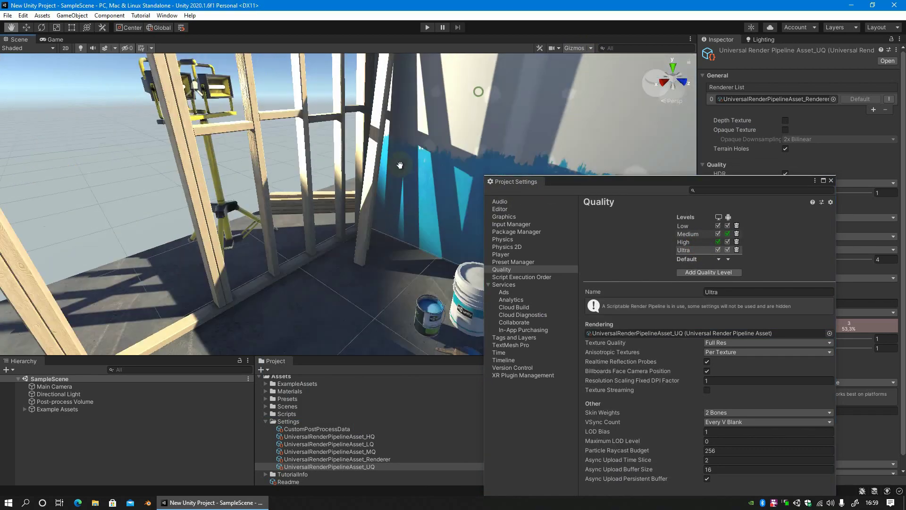
pyautogui.moveTo(400, 165); pyautogui.dragTo(350, 242, button='middle')
pyautogui.scroll(3, 350, 242)
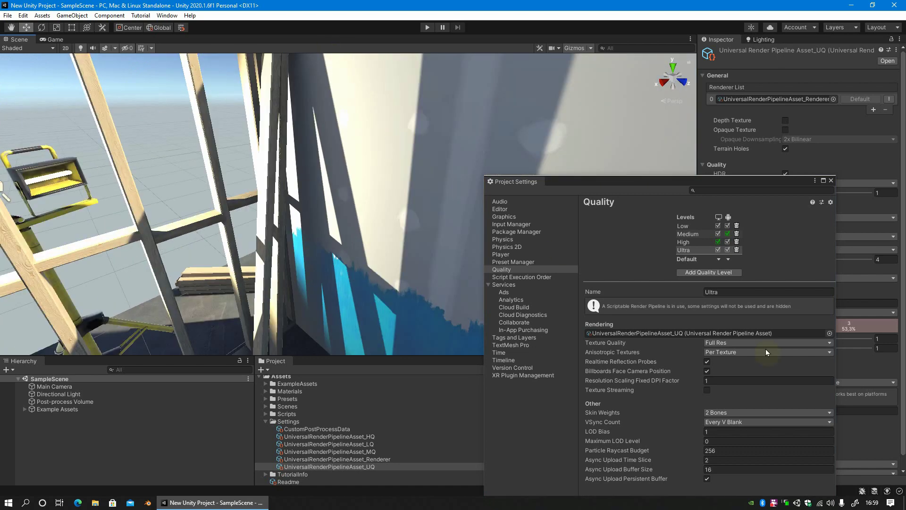
pyautogui.click(688, 243)
pyautogui.click(694, 250)
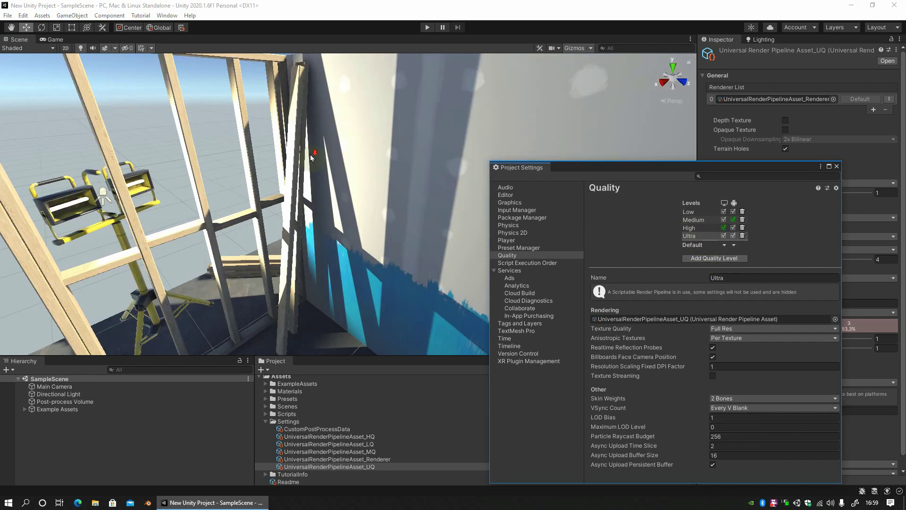
# - Add a quality level named VeryLow and move it to the top of the Levels list
pyautogui.click(690, 211)
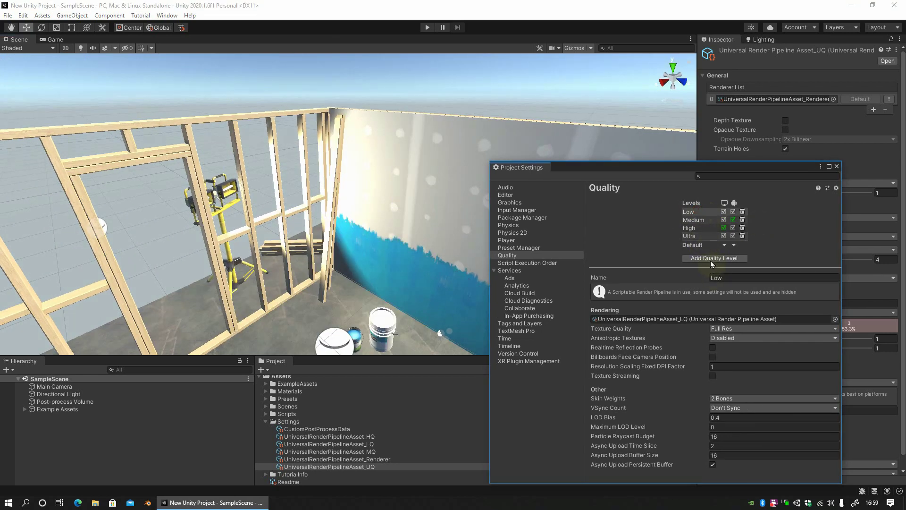
pyautogui.click(715, 258)
pyautogui.click(690, 243)
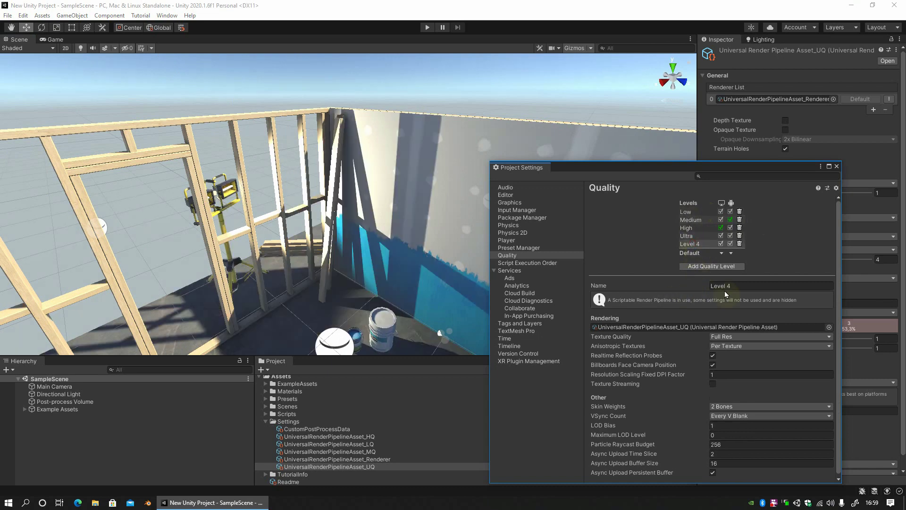
pyautogui.click(748, 285)
pyautogui.write('Very')
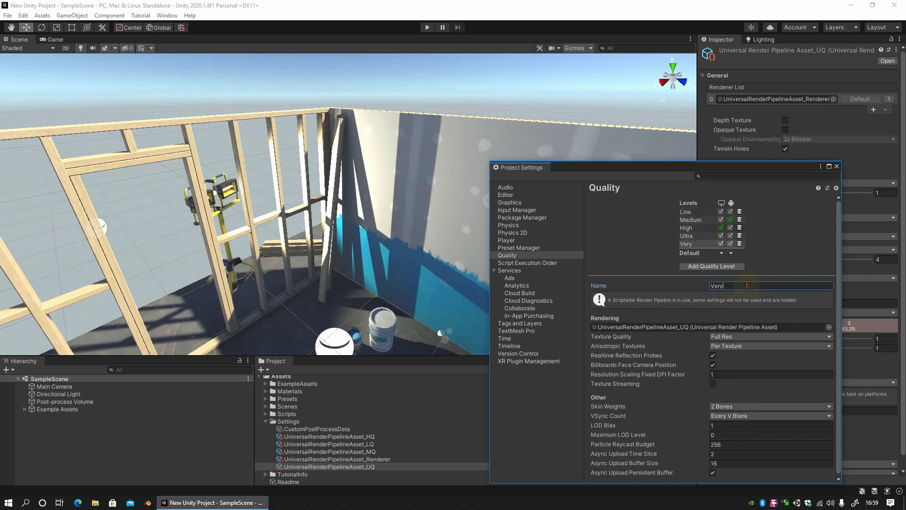
pyautogui.write('Low')
pyautogui.moveTo(699, 244); pyautogui.dragTo(697, 216)
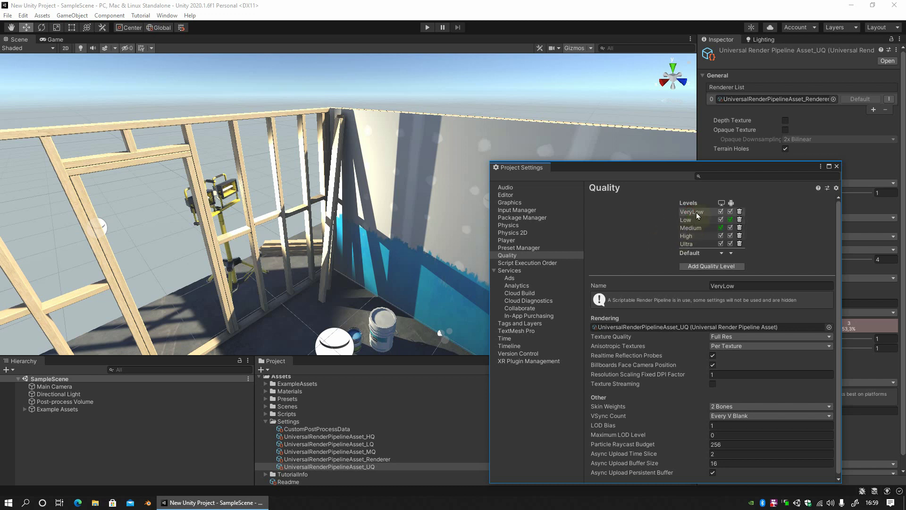
# - Duplicate the LQ pipeline asset and rename the copy UniversalRenderPipelineAsset_VLQ
pyautogui.click(361, 444)
pyautogui.hotkey('ctrl', 'd')
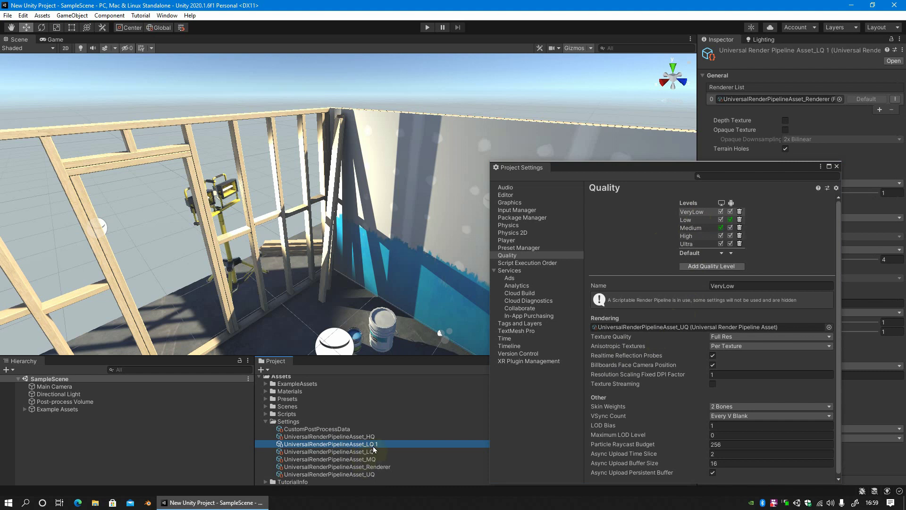
pyautogui.press('F2')
pyautogui.press('End')
pyautogui.press('BackSpace')
pyautogui.press('BackSpace')
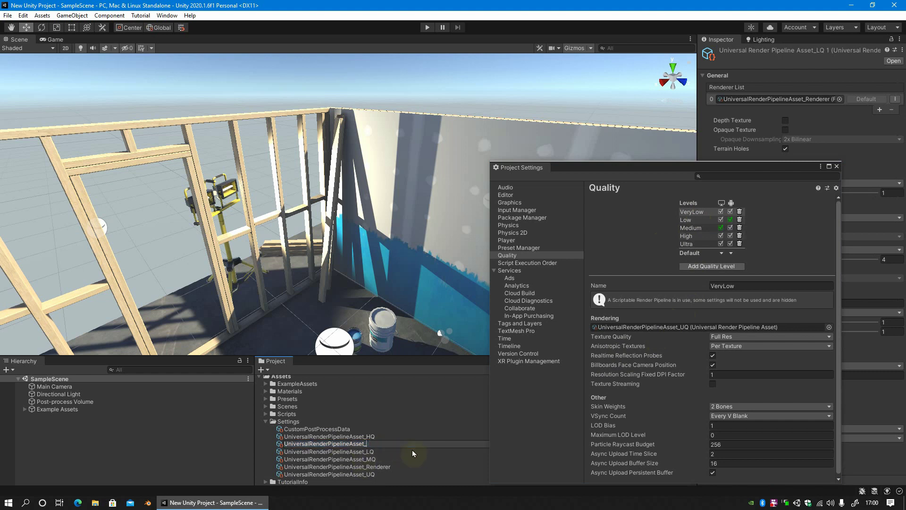
pyautogui.press('Left')
pyautogui.press('Left')
pyautogui.write('V')
pyautogui.press('Return')
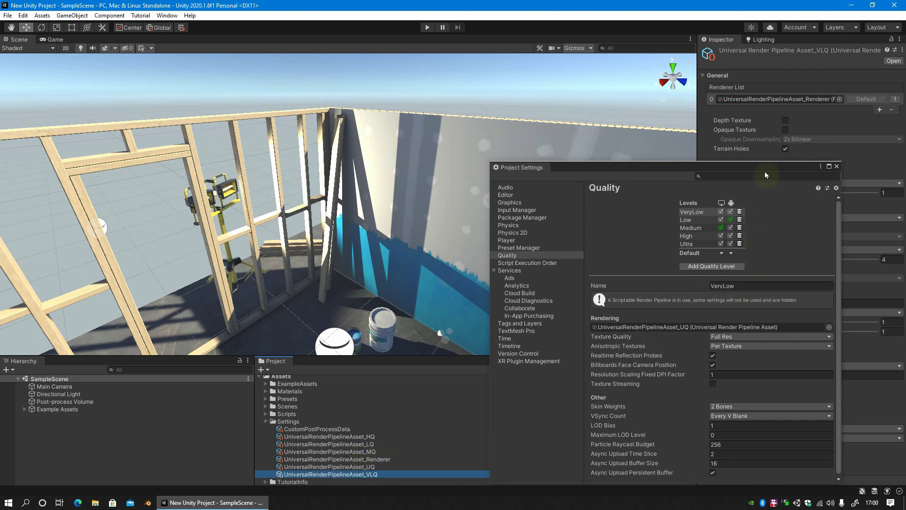
# - Set Main Light and Additional Lights to Disabled in the VLQ pipeline asset
pyautogui.moveTo(720, 166); pyautogui.dragTo(559, 133)
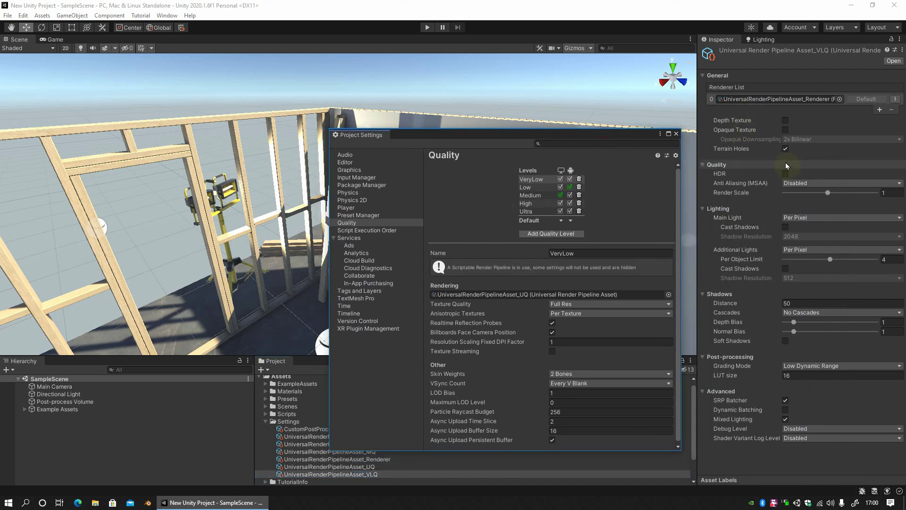
pyautogui.click(815, 218)
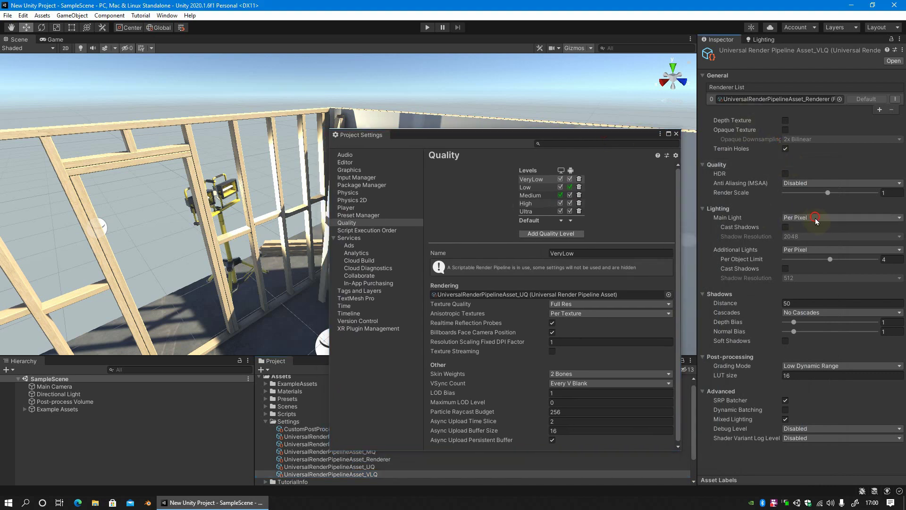
pyautogui.click(801, 227)
pyautogui.click(806, 252)
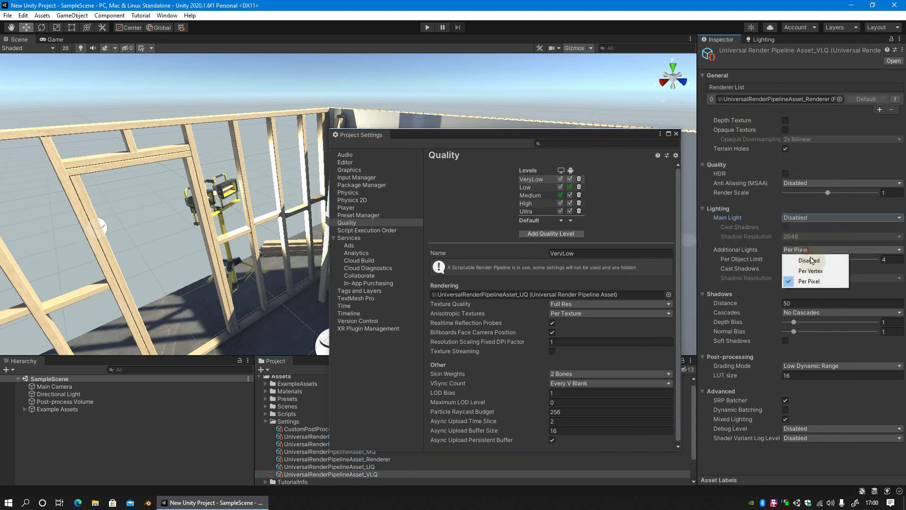
pyautogui.click(806, 259)
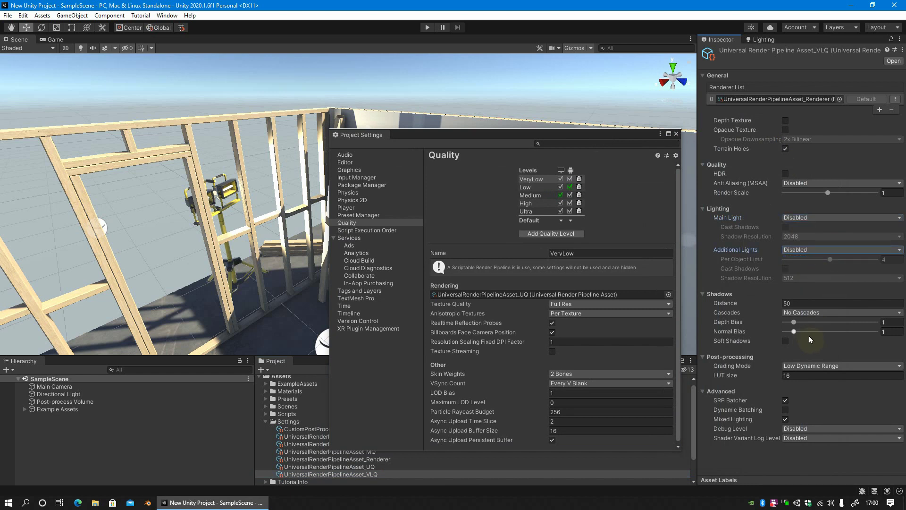
# - Assign UniversalRenderPipelineAsset_VLQ to the VeryLow quality level and dock Project Settings beside the Scene view
pyautogui.click(535, 179)
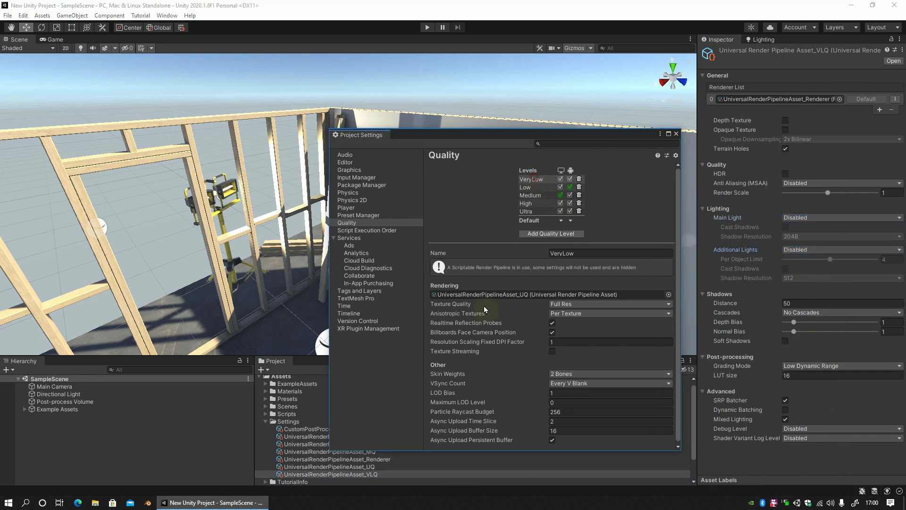
pyautogui.click(668, 294)
pyautogui.click(689, 204)
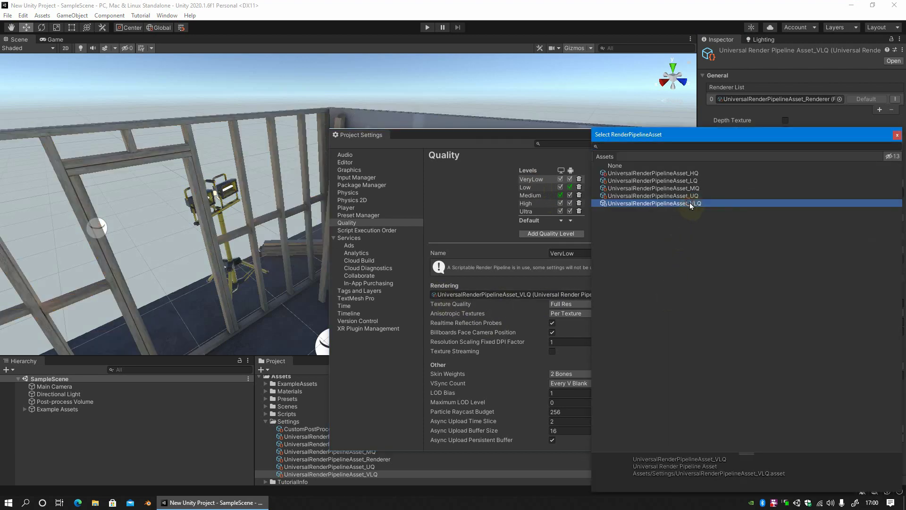
pyautogui.click(897, 135)
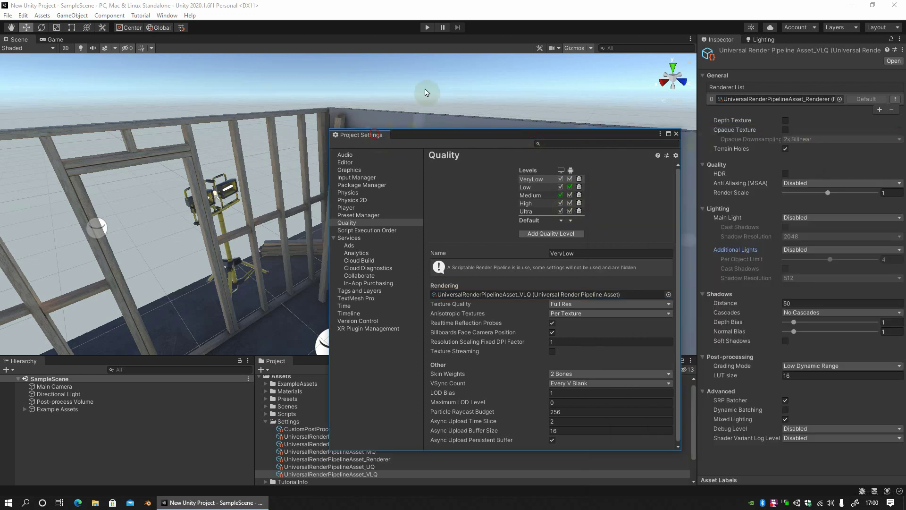
pyautogui.moveTo(361, 135)
pyautogui.mouseDown()
pyautogui.moveTo(460, 181)
pyautogui.moveTo(420, 180)
pyautogui.mouseUp()
pyautogui.scroll(5, 298, 167)
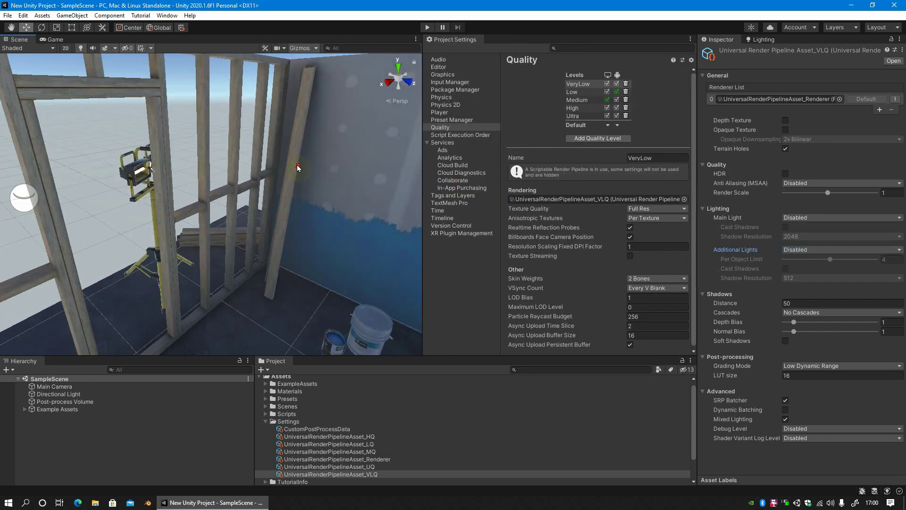
# - Preview the scene at the Low quality level, then return to VeryLow
pyautogui.scroll(-3, 297, 168)
pyautogui.click(587, 94)
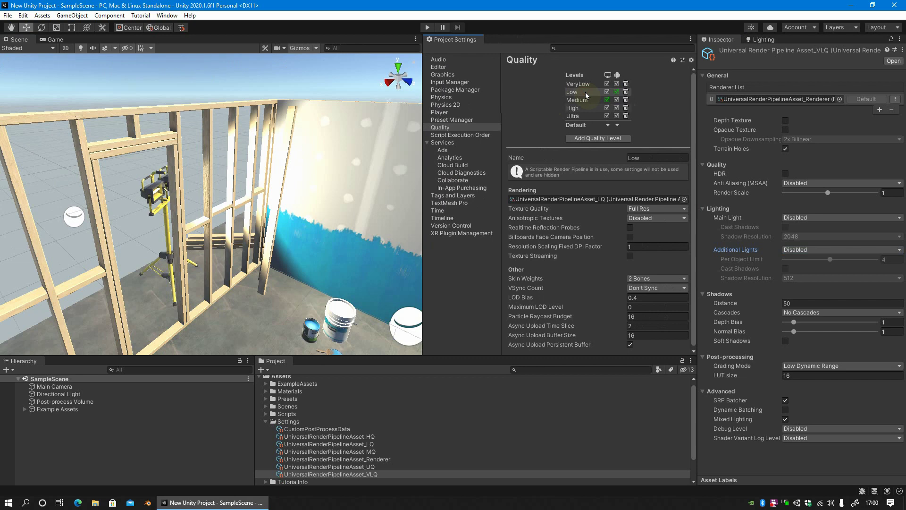
pyautogui.click(587, 86)
pyautogui.scroll(-5, 307, 217)
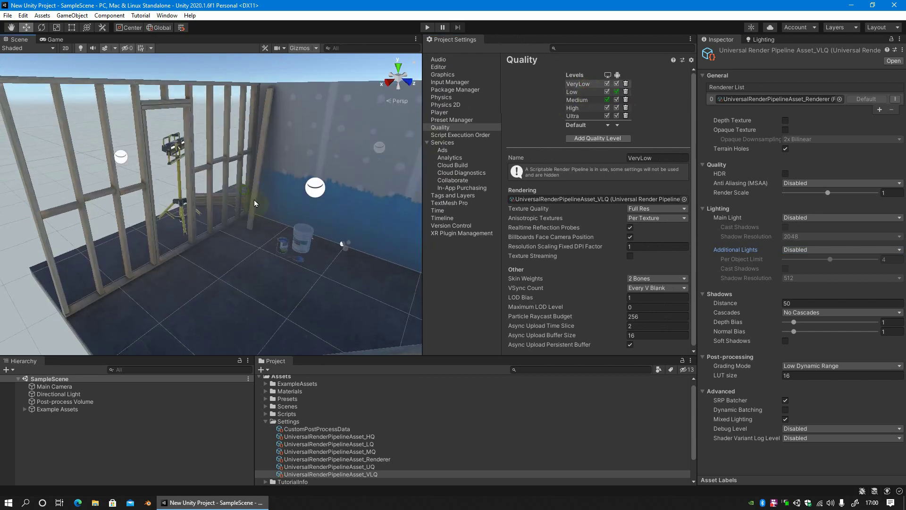
# - In Lighting settings, uncheck Auto Generate and choose Clear Baked Data
pyautogui.click(772, 40)
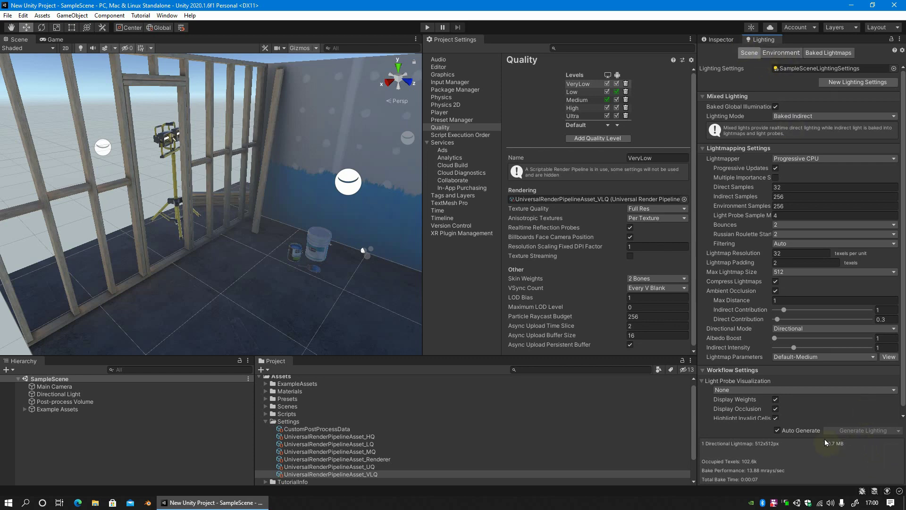
pyautogui.click(777, 431)
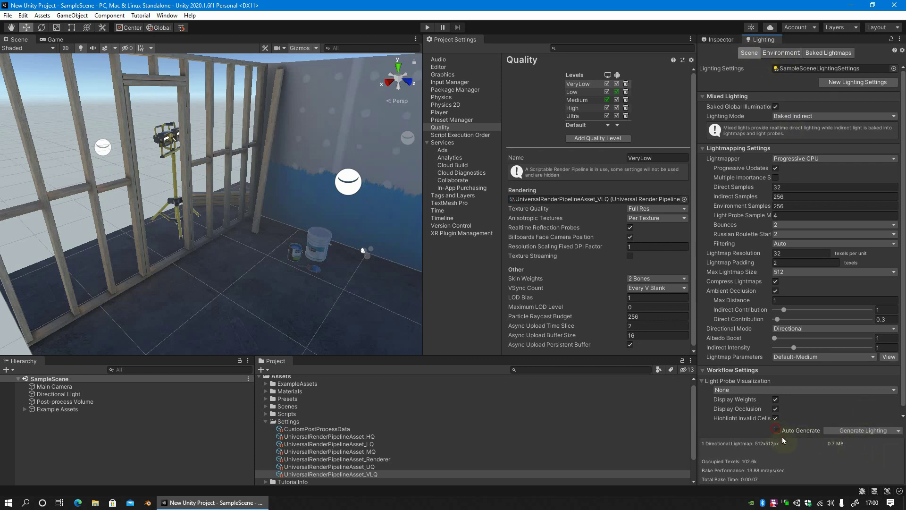
pyautogui.click(899, 430)
pyautogui.click(831, 451)
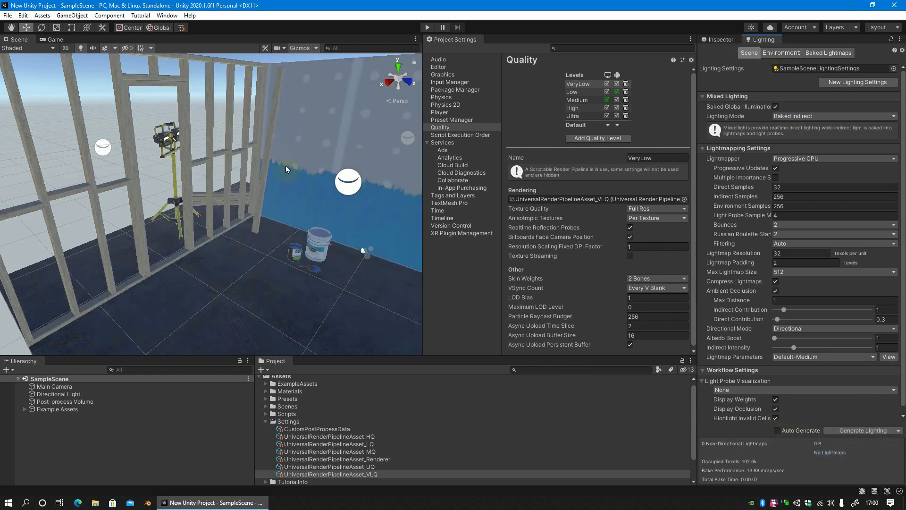
pyautogui.scroll(-3, 255, 180)
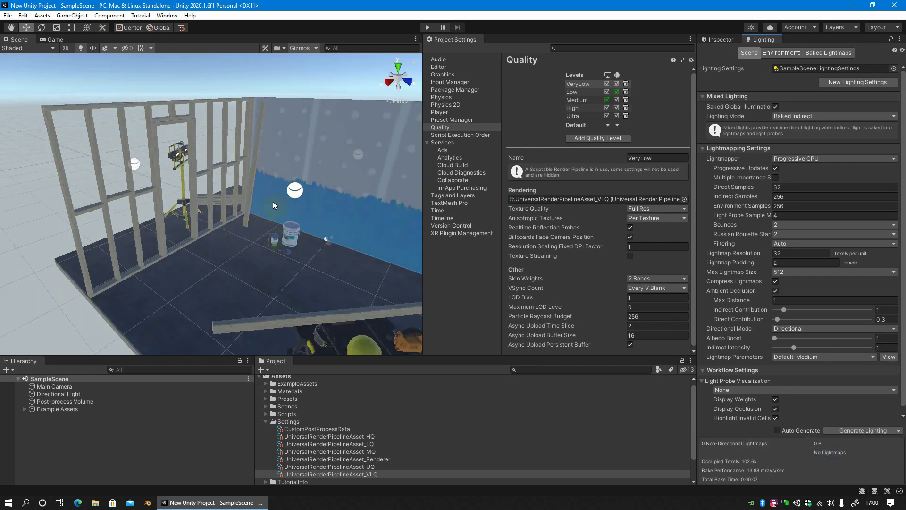
pyautogui.scroll(2, 273, 202)
pyautogui.scroll(2, 284, 200)
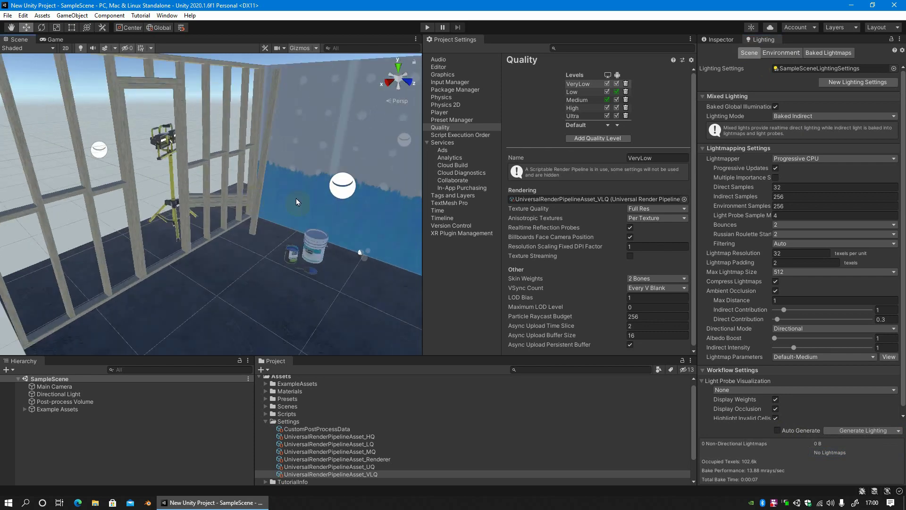
# - Start a fresh scene lighting bake with Generate Lighting
pyautogui.click(867, 431)
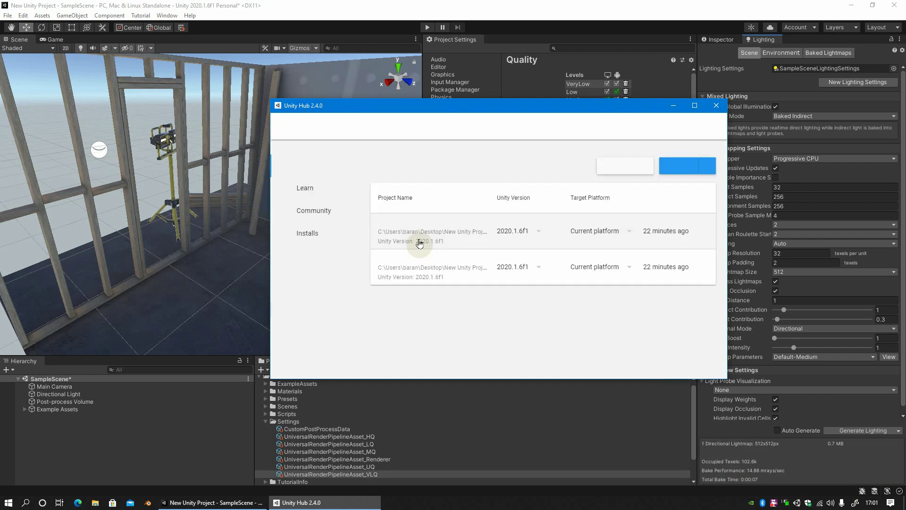
pyautogui.click(693, 170)
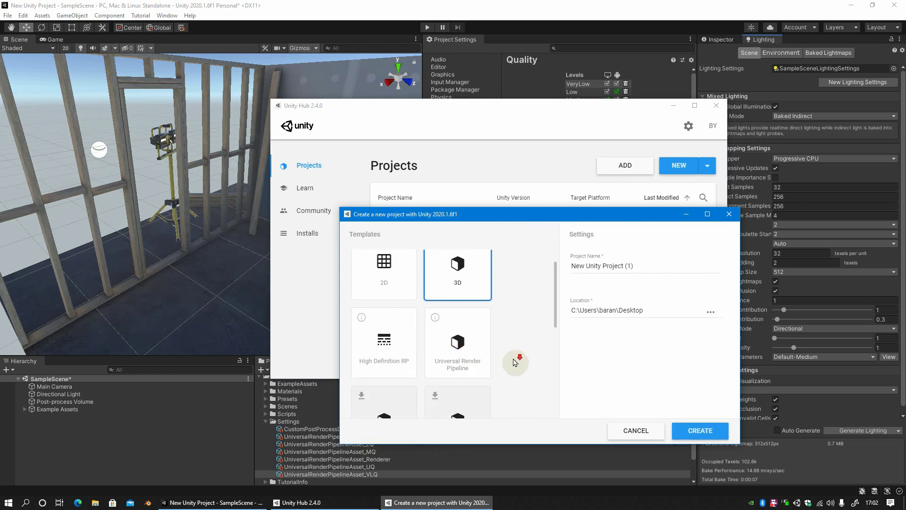
pyautogui.scroll(-3, 472, 351)
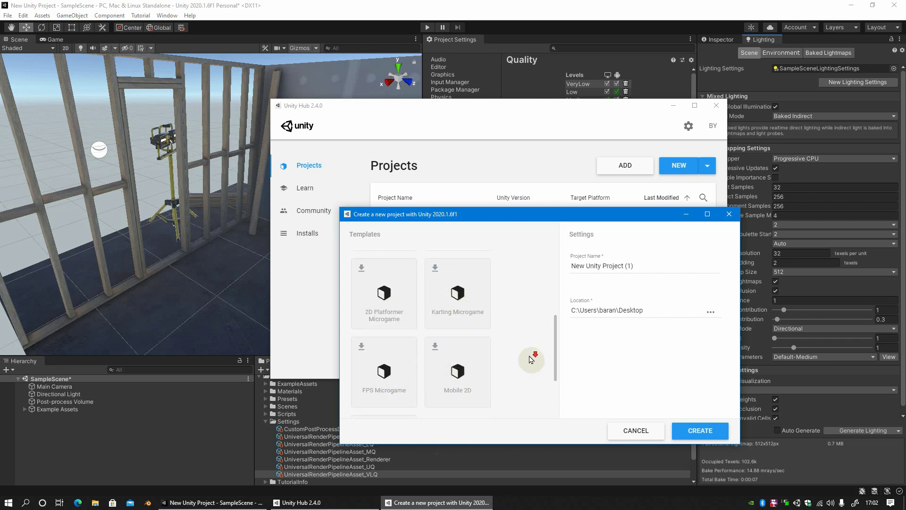
pyautogui.scroll(-2, 526, 360)
pyautogui.scroll(5, 521, 362)
pyautogui.scroll(2, 521, 361)
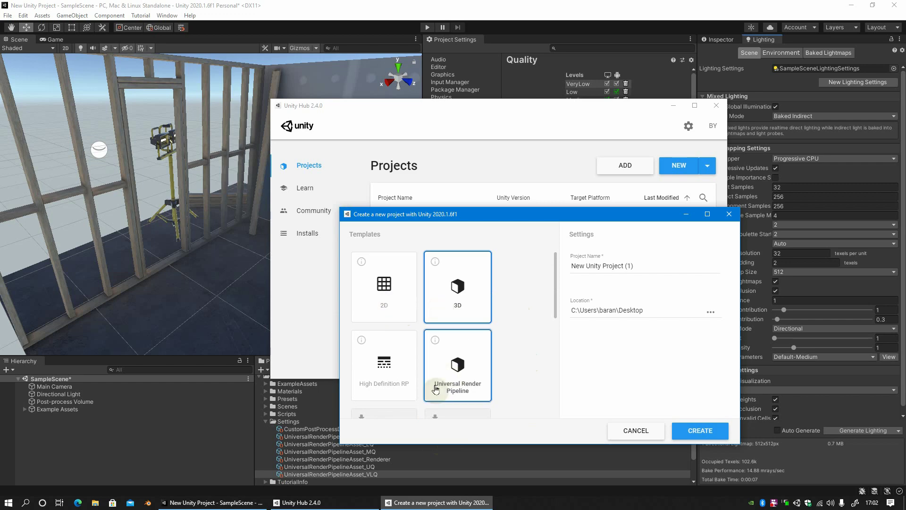
pyautogui.click(730, 214)
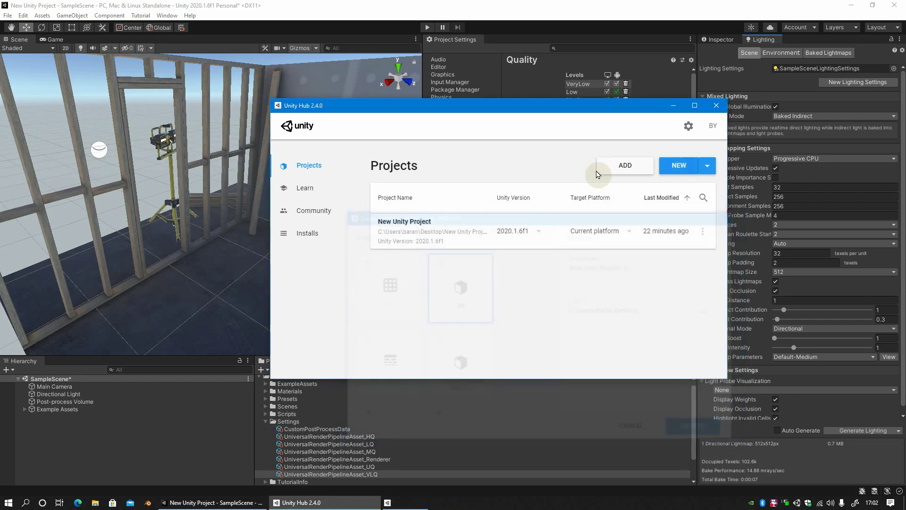
pyautogui.moveTo(607, 109); pyautogui.dragTo(538, 128)
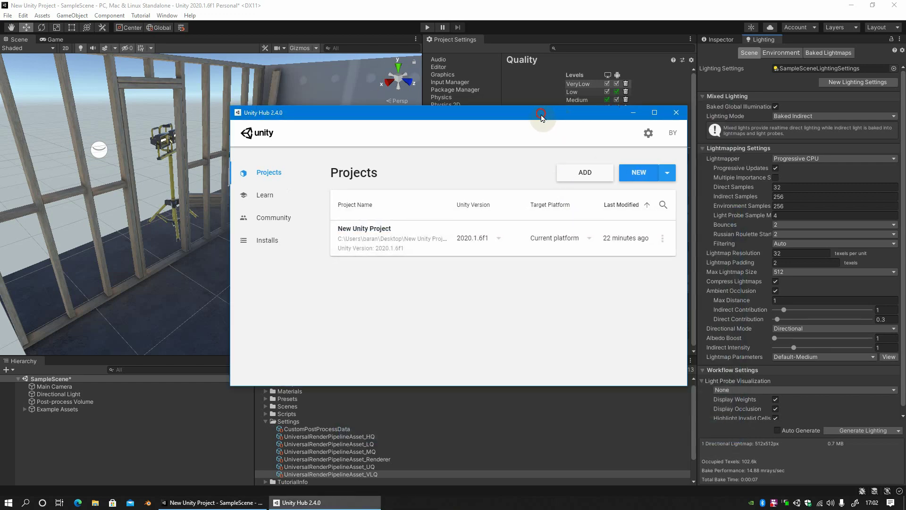
pyautogui.moveTo(540, 127); pyautogui.dragTo(530, 113)
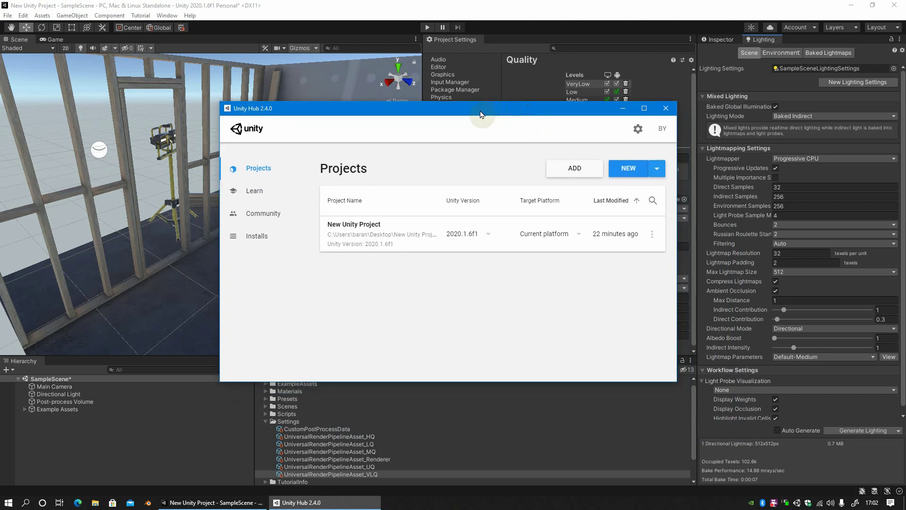
pyautogui.moveTo(481, 105); pyautogui.dragTo(479, 113)
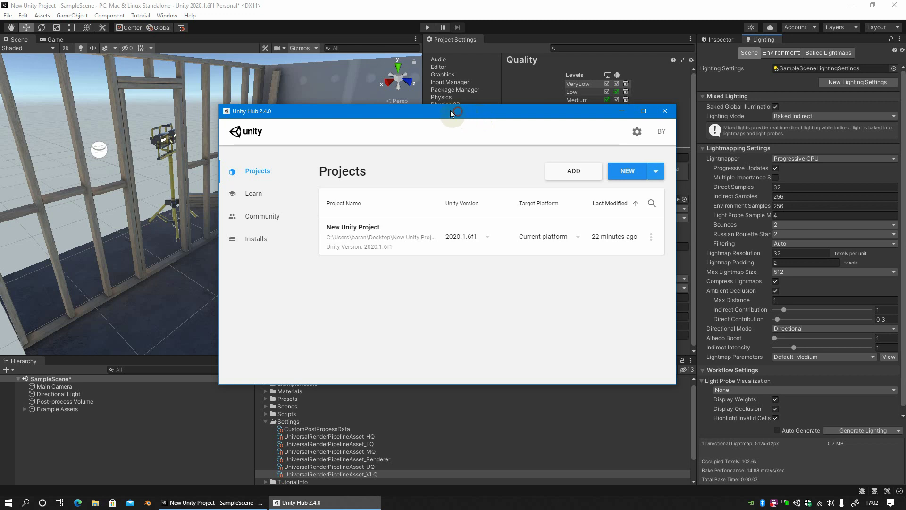
pyautogui.moveTo(477, 115)
pyautogui.mouseDown()
pyautogui.moveTo(453, 90)
pyautogui.moveTo(458, 118)
pyautogui.mouseUp()
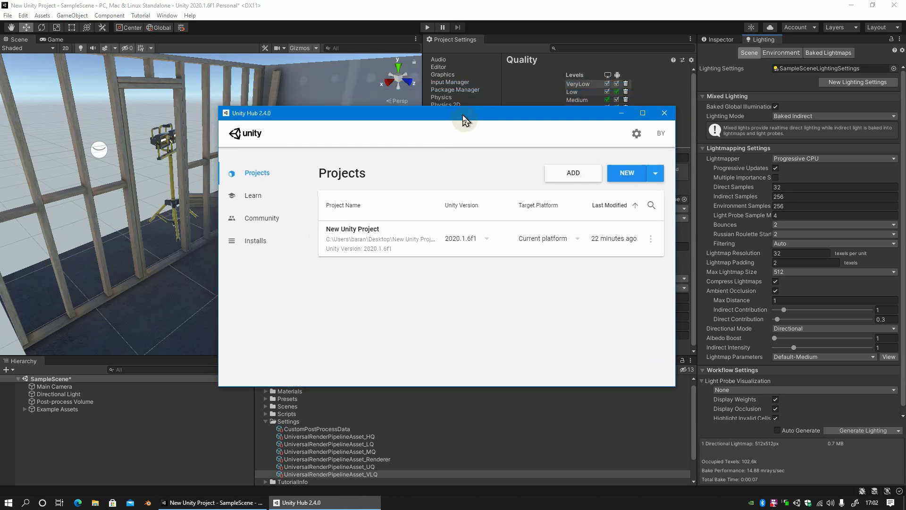